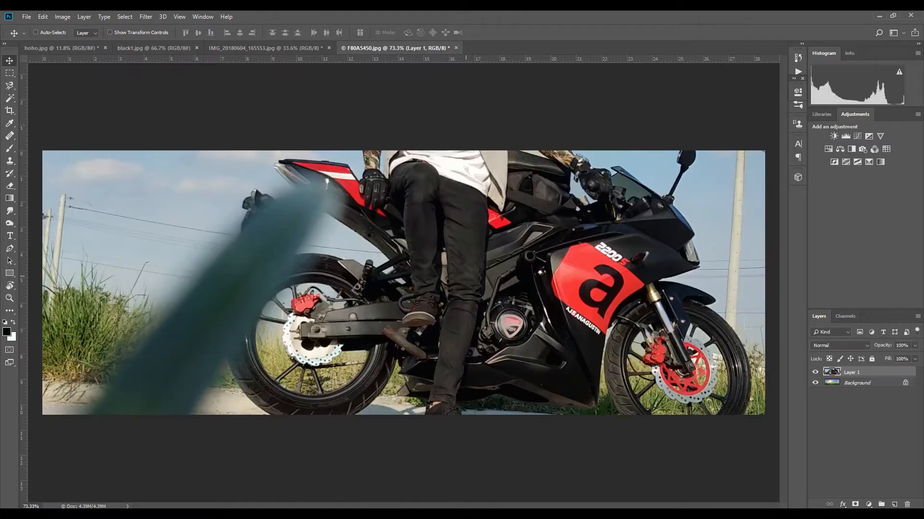
- Scale the motorcycle photo layer down to about 24% with Free Transform and move it over the field
{"action": "scroll", "coordinate": [403, 283], "scroll_direction": "down", "scroll_amount": 4}
{"action": "key", "text": "ctrl+t"}
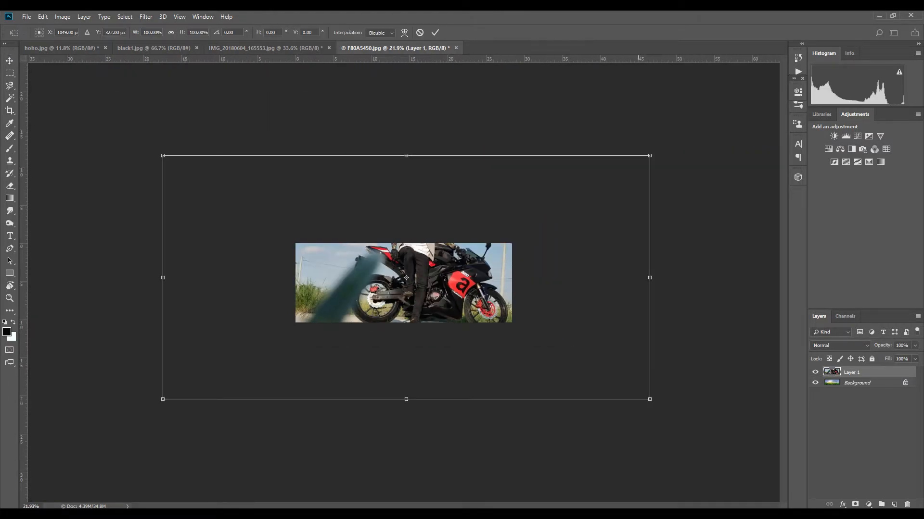
{"action": "left_click_drag", "start_coordinate": [650, 156], "coordinate": [465, 249]}
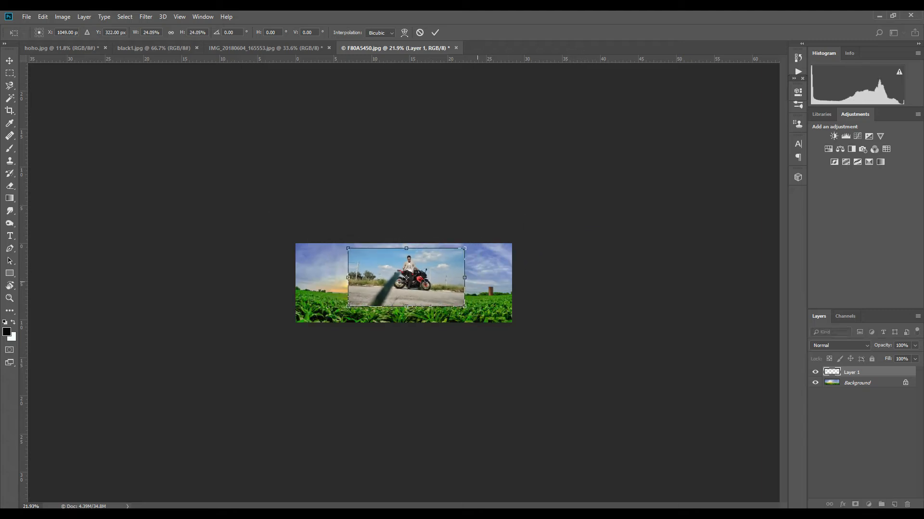
{"action": "scroll", "coordinate": [442, 300], "scroll_direction": "up", "scroll_amount": 5}
{"action": "scroll", "coordinate": [408, 273], "scroll_direction": "up", "scroll_amount": 6}
{"action": "left_click_drag", "start_coordinate": [495, 281], "coordinate": [494, 318]}
- Lower the layer's opacity to 38% to line it up, reposition it over the field, and apply the transform
{"action": "left_click", "coordinate": [915, 345]}
{"action": "left_click_drag", "start_coordinate": [915, 356], "coordinate": [888, 356]}
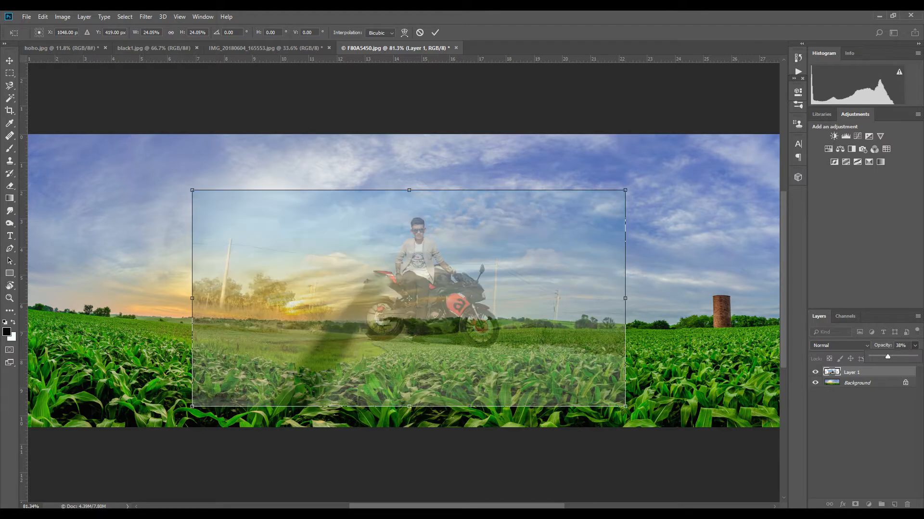
{"action": "left_click_drag", "start_coordinate": [519, 267], "coordinate": [457, 287]}
{"action": "left_click_drag", "start_coordinate": [652, 260], "coordinate": [649, 252]}
{"action": "key", "text": "Return"}
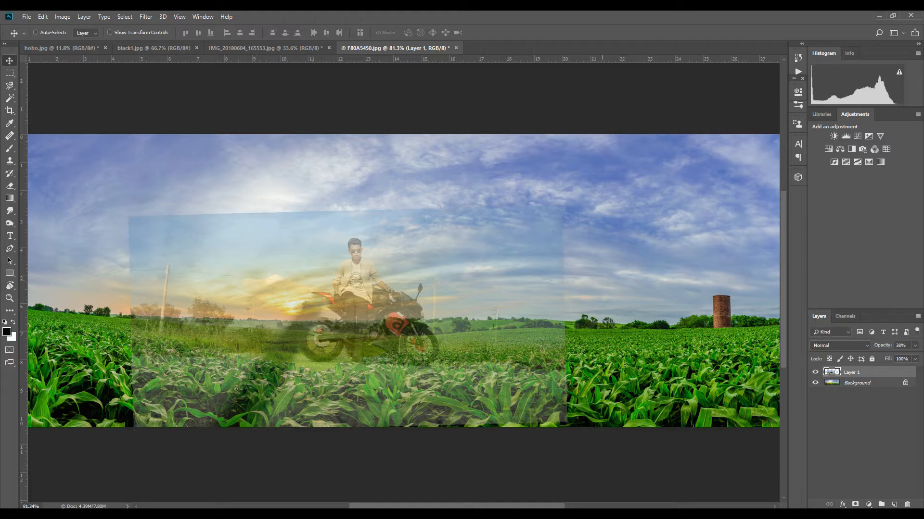
- Restore the layer's opacity to 100% and nudge the photo slightly right
{"action": "left_click", "coordinate": [914, 345]}
{"action": "left_click_drag", "start_coordinate": [889, 356], "coordinate": [916, 357]}
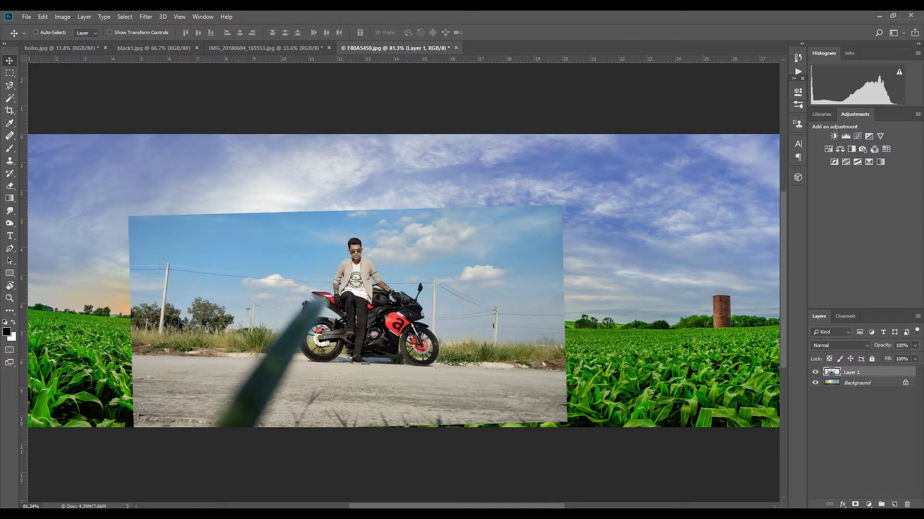
{"action": "mouse_move", "coordinate": [211, 257]}
{"action": "left_mouse_down"}
{"action": "mouse_move", "coordinate": [241, 258]}
{"action": "mouse_move", "coordinate": [227, 257]}
{"action": "left_mouse_up"}
- Erase the photo's left and right edges with the Eraser to blend it into the background
{"action": "key", "text": "e"}
{"action": "mouse_move", "coordinate": [158, 275]}
{"action": "left_mouse_down"}
{"action": "mouse_move", "coordinate": [166, 238]}
{"action": "mouse_move", "coordinate": [144, 289]}
{"action": "mouse_move", "coordinate": [236, 269]}
{"action": "mouse_move", "coordinate": [183, 409]}
{"action": "left_mouse_up"}
{"action": "mouse_move", "coordinate": [577, 217]}
{"action": "left_mouse_down"}
{"action": "mouse_move", "coordinate": [601, 250]}
{"action": "mouse_move", "coordinate": [601, 423]}
{"action": "mouse_move", "coordinate": [529, 433]}
{"action": "left_mouse_up"}
- Soften the eraser brush and undo a trial stroke along the bottom edge
{"action": "right_click", "coordinate": [603, 430]}
{"action": "left_click_drag", "start_coordinate": [702, 377], "coordinate": [682, 377]}
{"action": "mouse_move", "coordinate": [491, 469]}
{"action": "left_mouse_down"}
{"action": "mouse_move", "coordinate": [303, 445]}
{"action": "mouse_move", "coordinate": [324, 429]}
{"action": "mouse_move", "coordinate": [317, 449]}
{"action": "mouse_move", "coordinate": [308, 433]}
{"action": "mouse_move", "coordinate": [337, 413]}
{"action": "mouse_move", "coordinate": [568, 414]}
{"action": "mouse_move", "coordinate": [377, 418]}
{"action": "left_mouse_up"}
{"action": "key", "text": "ctrl+z"}
- Erase the lower-left area of the photo around the blurred grass blade, toggling the layer to compare
{"action": "left_click_drag", "start_coordinate": [242, 375], "coordinate": [187, 448]}
{"action": "left_click_drag", "start_coordinate": [253, 358], "coordinate": [214, 398]}
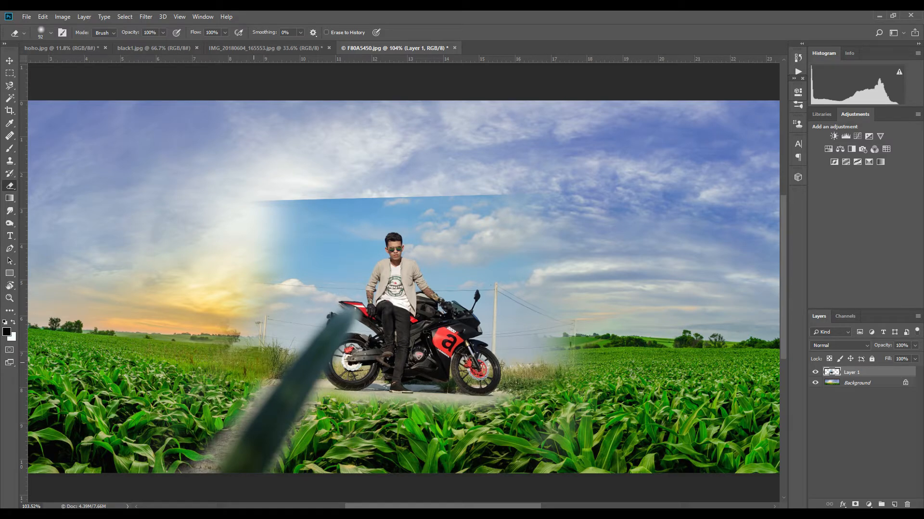
{"action": "left_click_drag", "start_coordinate": [254, 362], "coordinate": [200, 481]}
{"action": "left_click_drag", "start_coordinate": [259, 369], "coordinate": [199, 481]}
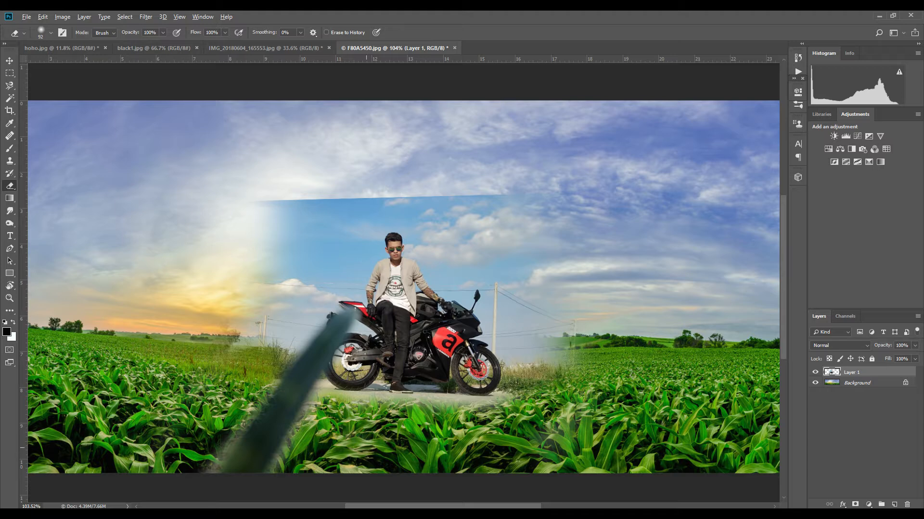
{"action": "left_click_drag", "start_coordinate": [269, 383], "coordinate": [217, 454]}
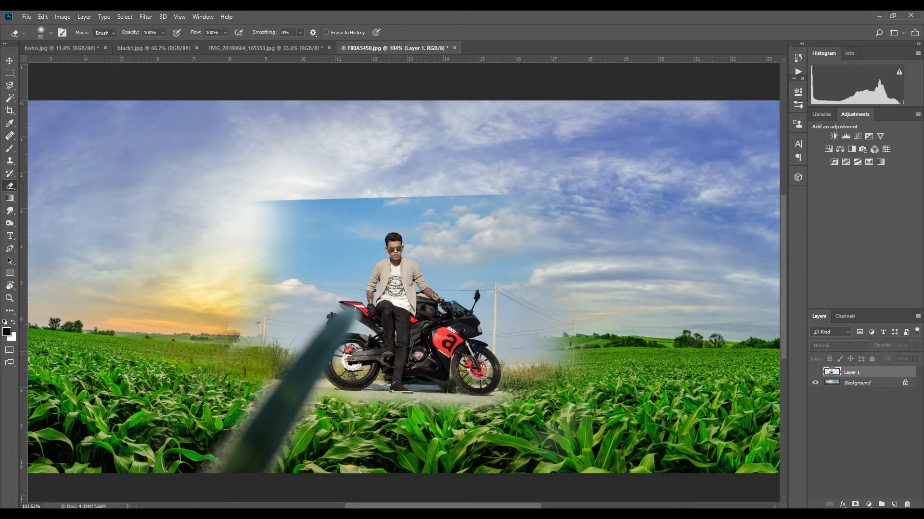
{"action": "left_click", "coordinate": [815, 373]}
{"action": "left_click", "coordinate": [815, 372]}
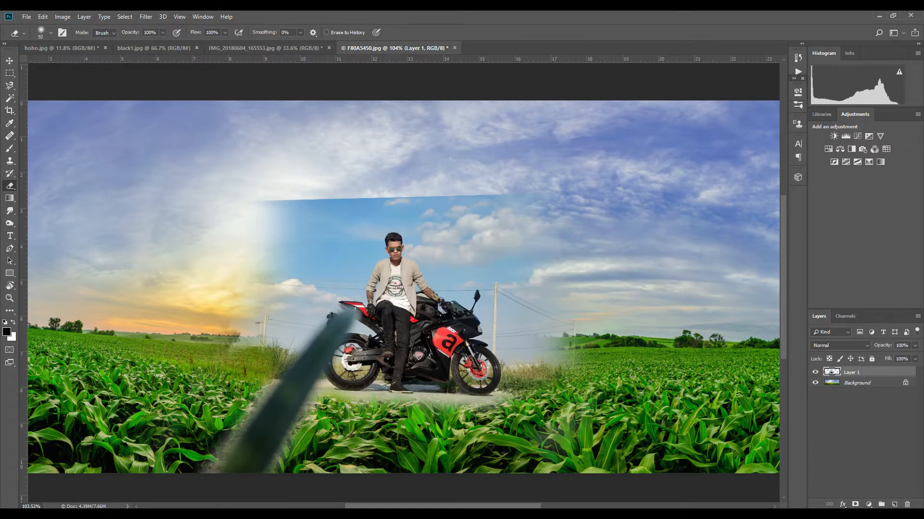
- Scale the motorcycle layer to about 79% and move it lower and left with Free Transform
{"action": "key", "text": "ctrl+t"}
{"action": "left_click_drag", "start_coordinate": [664, 192], "coordinate": [606, 220]}
{"action": "left_click_drag", "start_coordinate": [517, 304], "coordinate": [448, 277]}
{"action": "left_click_drag", "start_coordinate": [317, 308], "coordinate": [322, 358]}
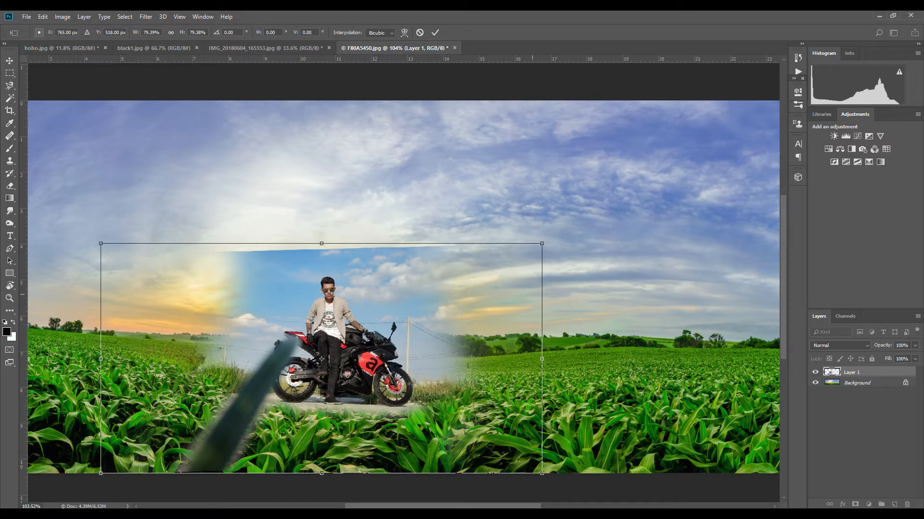
{"action": "key", "text": "Return"}
- Erase a stretch of the photo's sky above the rider
{"action": "key", "text": "e"}
{"action": "scroll", "coordinate": [470, 420], "scroll_direction": "up", "scroll_amount": 4}
{"action": "mouse_move", "coordinate": [365, 198]}
{"action": "left_mouse_down"}
{"action": "mouse_move", "coordinate": [454, 221]}
{"action": "mouse_move", "coordinate": [494, 289]}
{"action": "left_mouse_up"}
- Select the photo's blue sky with the Magic Wand and delete it
{"action": "key", "text": "w"}
{"action": "left_click", "coordinate": [496, 287]}
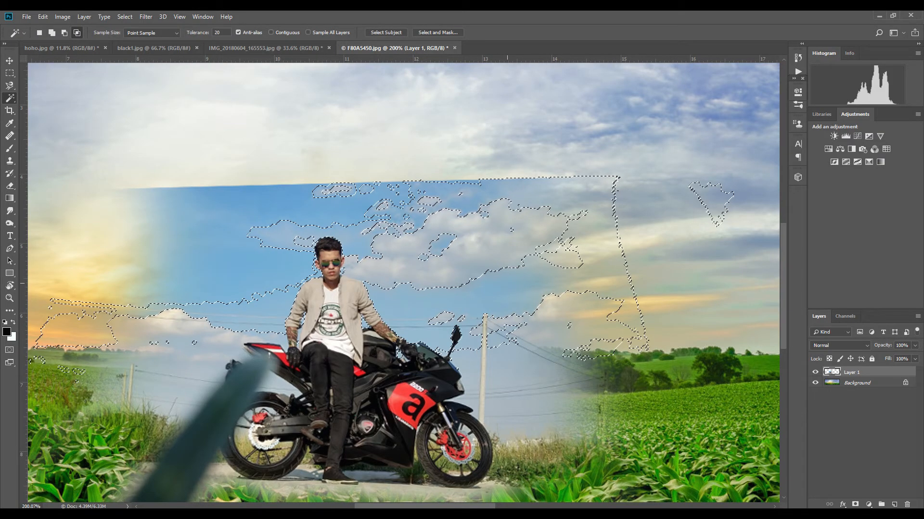
{"action": "key", "text": "Delete"}
{"action": "key", "text": "ctrl+d"}
- Delete further sky and cloud regions with the Magic Wand, then erase leftover remnants near the top
{"action": "left_click", "coordinate": [529, 263]}
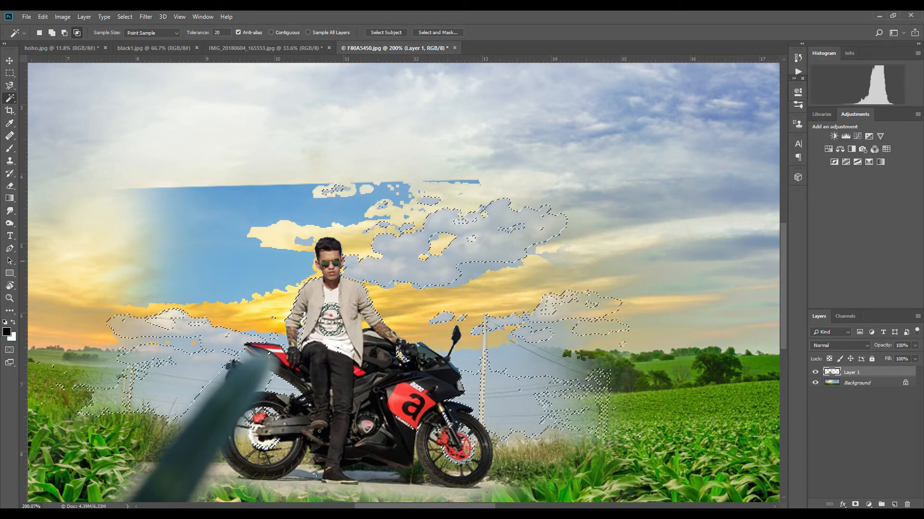
{"action": "key", "text": "Delete"}
{"action": "key", "text": "ctrl+d"}
{"action": "left_click", "coordinate": [560, 366]}
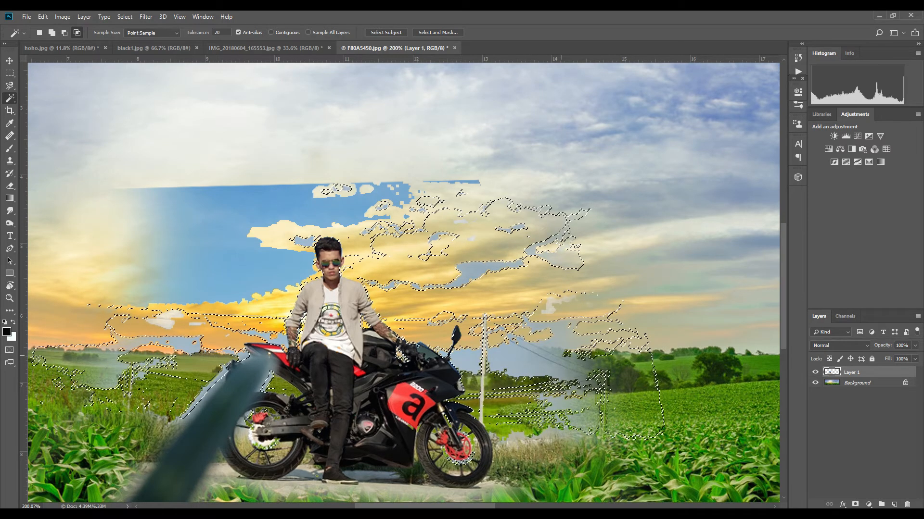
{"action": "key", "text": "Delete"}
{"action": "key", "text": "ctrl+d"}
{"action": "key", "text": "e"}
{"action": "left_click_drag", "start_coordinate": [475, 182], "coordinate": [360, 210]}
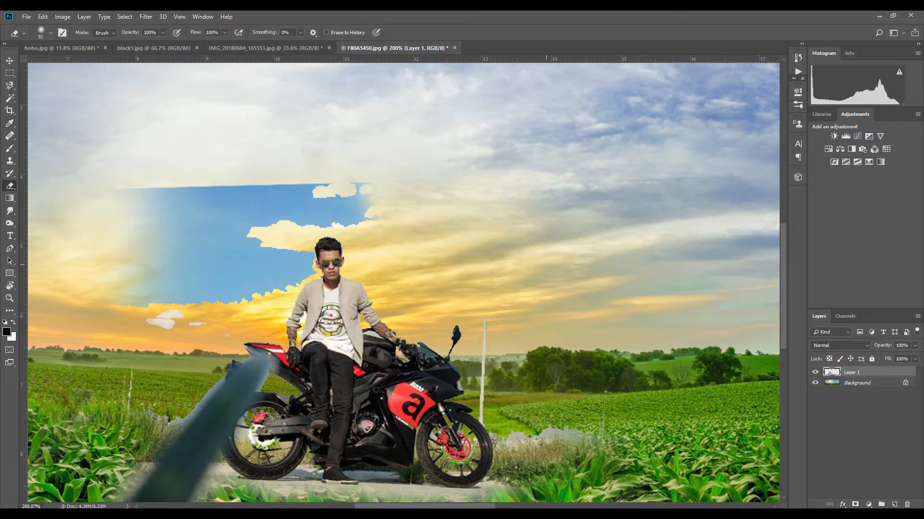
- Switch the Magic Wand to contiguous mode and delete the utility pole behind the motorcycle
{"action": "key", "text": "w"}
{"action": "left_click", "coordinate": [517, 437]}
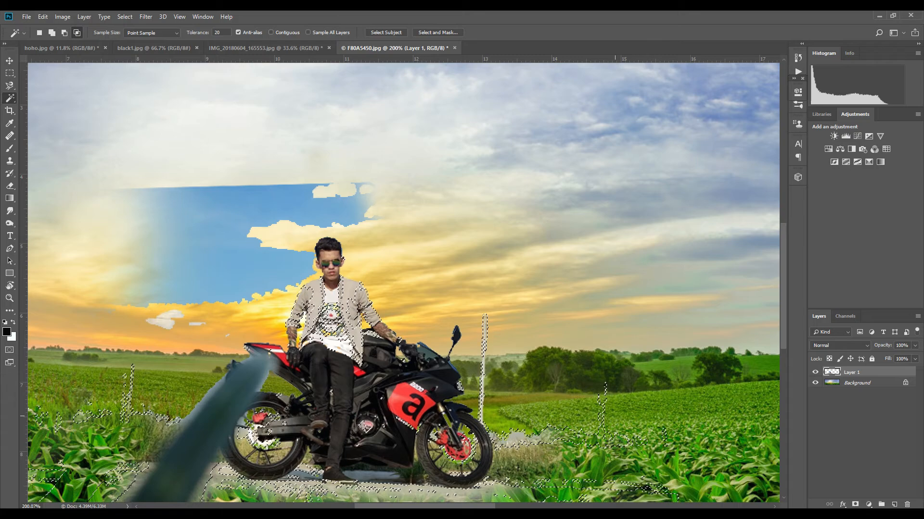
{"action": "key", "text": "ctrl+d"}
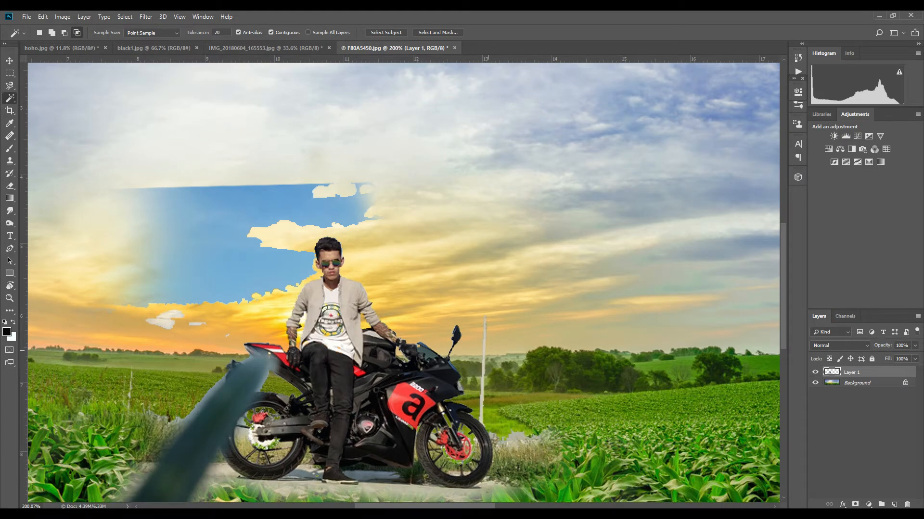
{"action": "left_click", "coordinate": [483, 371]}
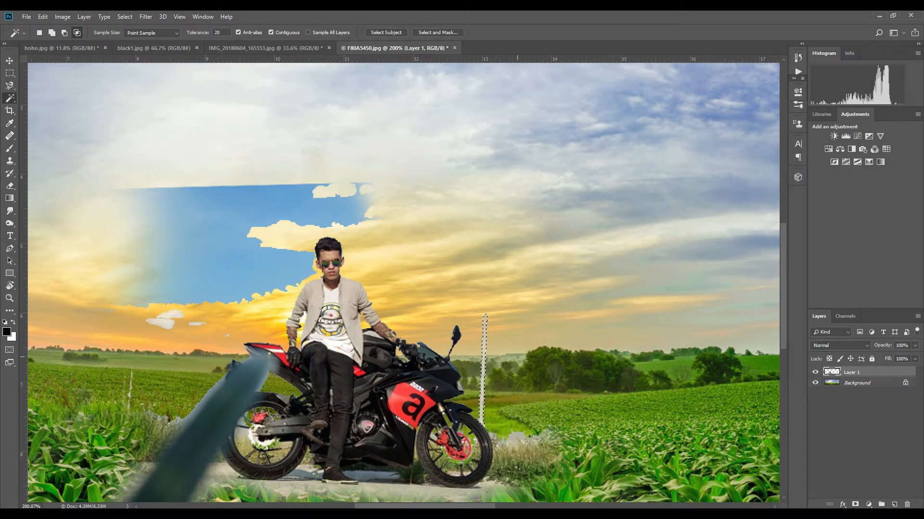
{"action": "key", "text": "Delete"}
{"action": "key", "text": "ctrl+d"}
- Select and delete the grass patch right of the front wheel
{"action": "left_click", "coordinate": [540, 435]}
{"action": "key", "text": "Delete"}
{"action": "key", "text": "ctrl+d"}
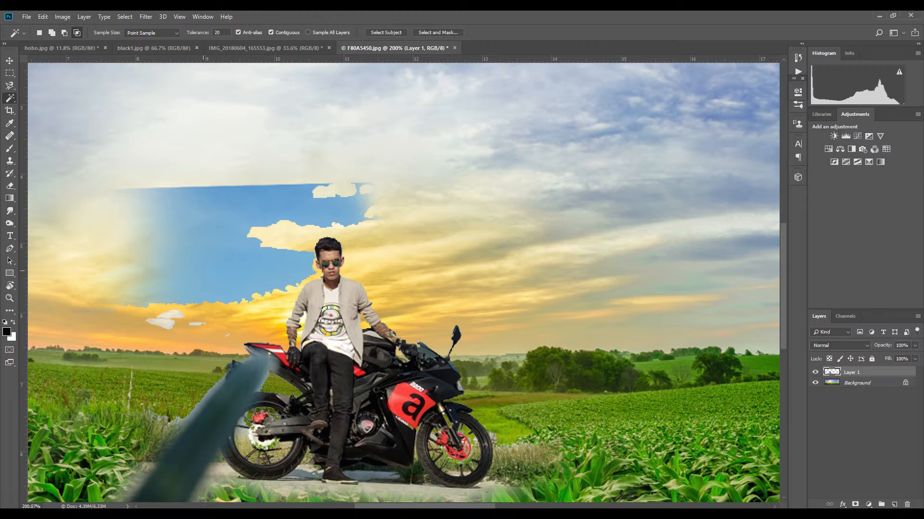
- Select and delete the large blue sky area left of the rider
{"action": "left_click", "coordinate": [204, 272]}
{"action": "key", "text": "Delete"}
{"action": "key", "text": "ctrl+d"}
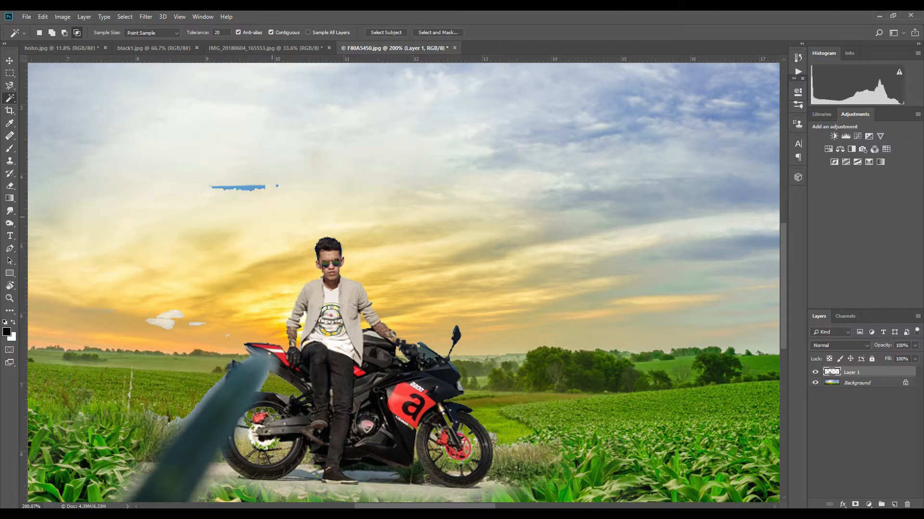
- Erase the leftover blue strip and small clouds in the sky
{"action": "key", "text": "e"}
{"action": "left_click_drag", "start_coordinate": [212, 188], "coordinate": [265, 188]}
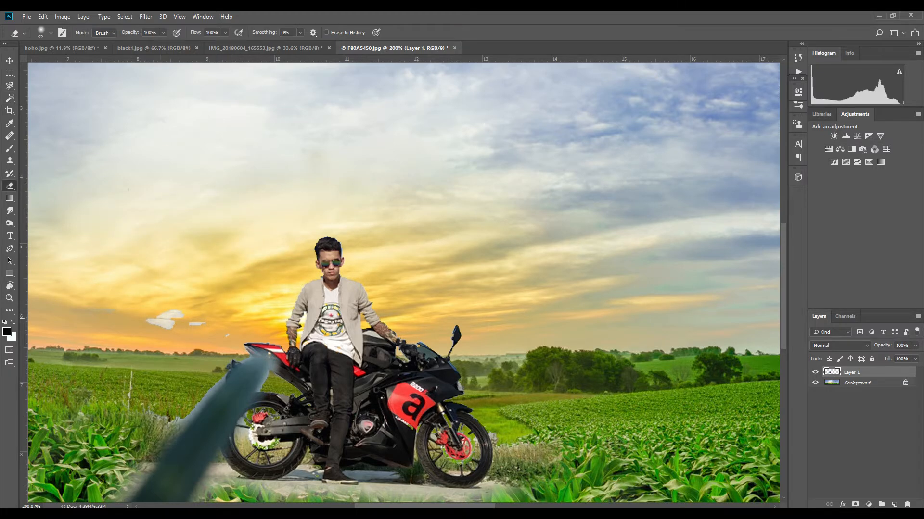
{"action": "left_click_drag", "start_coordinate": [149, 319], "coordinate": [201, 323]}
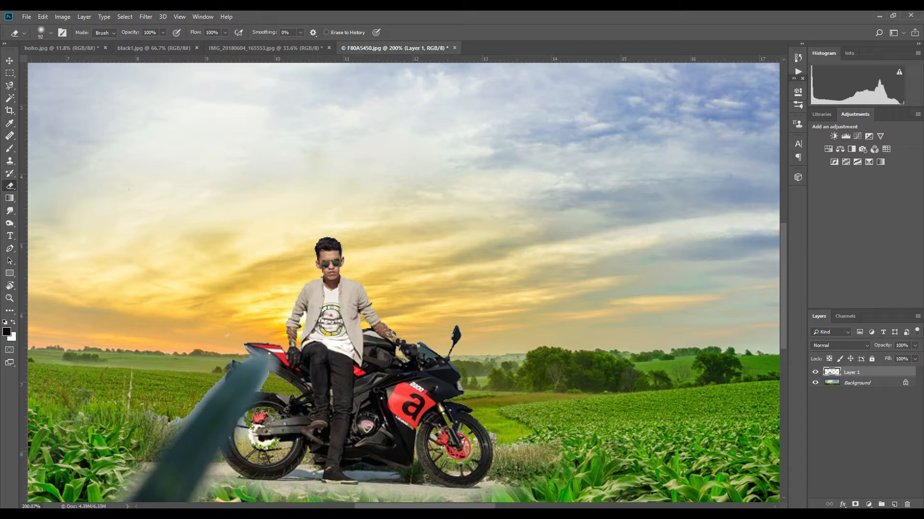
- Erase the road in front of the motorcycle so the cornfield shows through
{"action": "scroll", "coordinate": [369, 404], "scroll_direction": "down", "scroll_amount": 4}
{"action": "scroll", "coordinate": [230, 430], "scroll_direction": "up", "scroll_amount": 5}
{"action": "left_click_drag", "start_coordinate": [290, 417], "coordinate": [221, 311]}
{"action": "scroll", "coordinate": [475, 414], "scroll_direction": "up", "scroll_amount": 2}
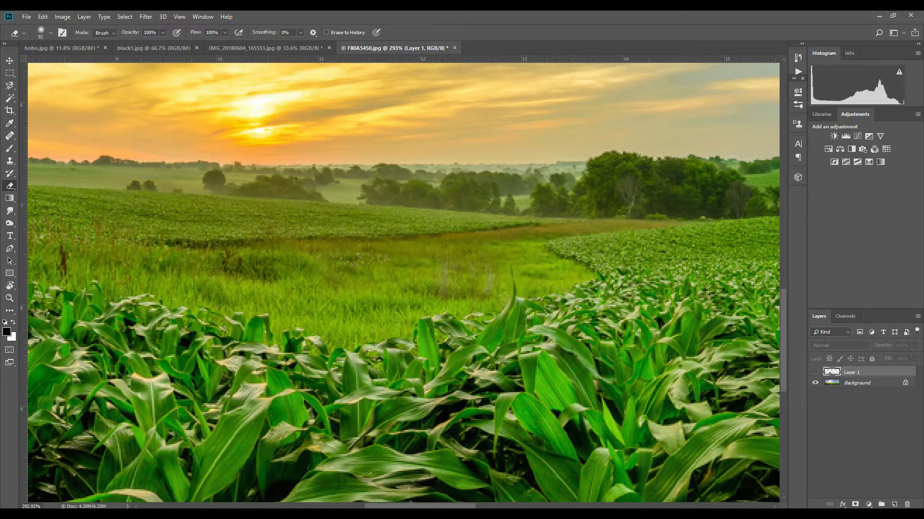
{"action": "left_click", "coordinate": [815, 372]}
{"action": "left_click_drag", "start_coordinate": [480, 397], "coordinate": [472, 384]}
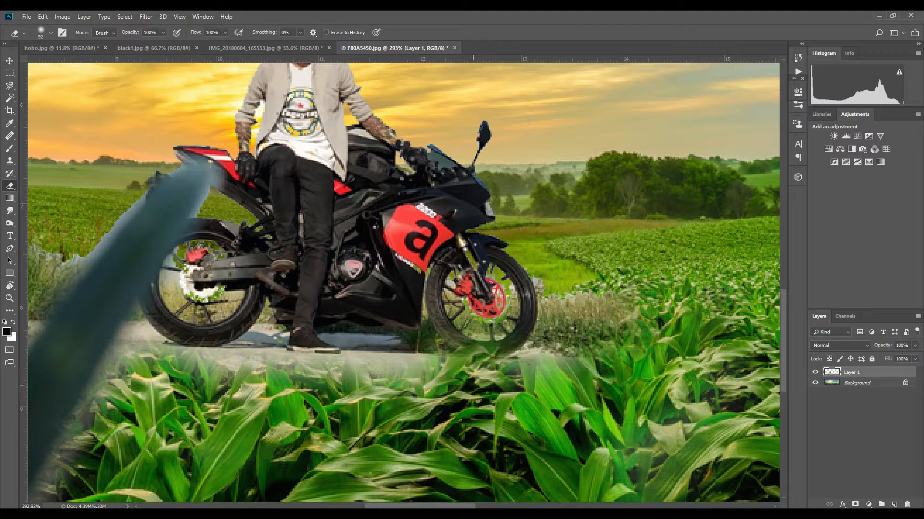
- Lower the layer's opacity to 23% and set a smaller soft eraser brush
{"action": "left_click", "coordinate": [914, 346]}
{"action": "left_click_drag", "start_coordinate": [917, 357], "coordinate": [879, 356]}
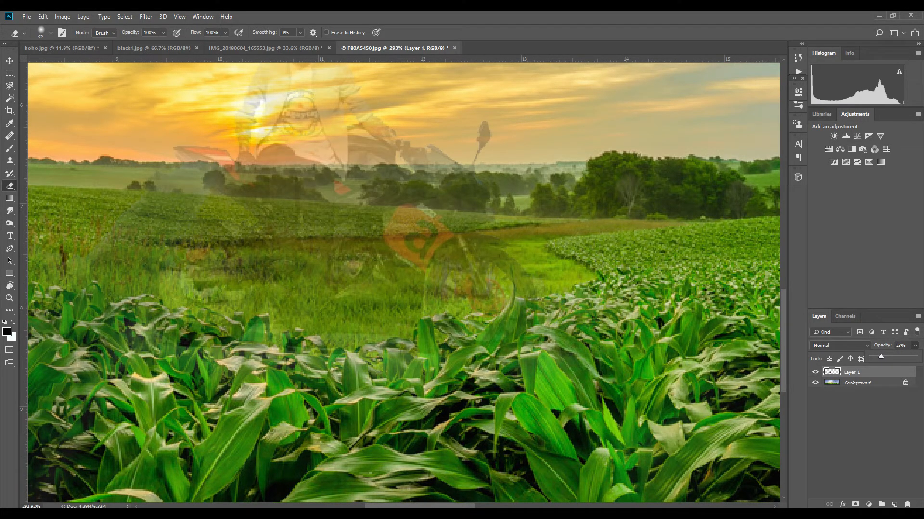
{"action": "right_click", "coordinate": [495, 341]}
{"action": "left_click_drag", "start_coordinate": [572, 364], "coordinate": [556, 365]}
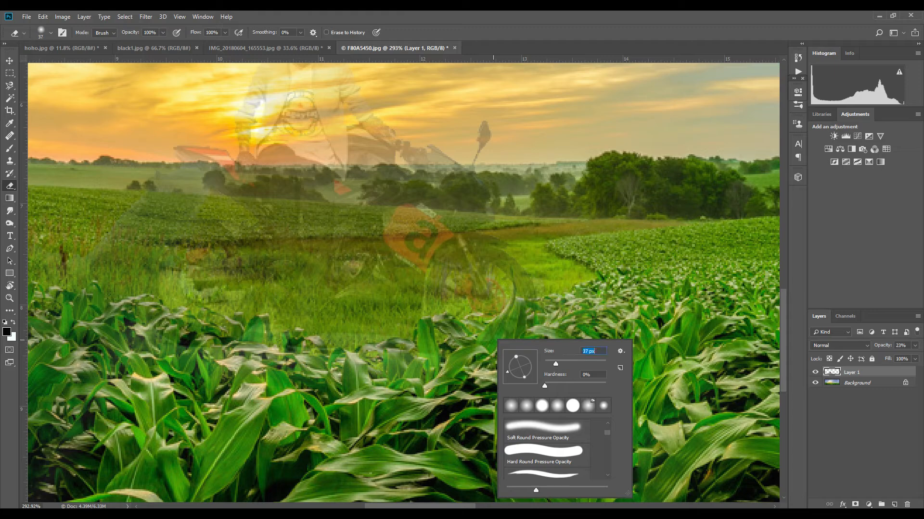
{"action": "mouse_move", "coordinate": [544, 386]}
{"action": "left_mouse_down"}
{"action": "mouse_move", "coordinate": [584, 386]}
{"action": "mouse_move", "coordinate": [549, 364]}
{"action": "left_mouse_up"}
- Erase the road around the wheels so corn leaves overlap the bottom of the motorcycle
{"action": "left_click_drag", "start_coordinate": [426, 329], "coordinate": [427, 367]}
{"action": "left_click_drag", "start_coordinate": [457, 329], "coordinate": [441, 325]}
{"action": "left_click_drag", "start_coordinate": [500, 325], "coordinate": [491, 345]}
{"action": "mouse_move", "coordinate": [516, 315]}
{"action": "left_mouse_down"}
{"action": "mouse_move", "coordinate": [523, 308]}
{"action": "mouse_move", "coordinate": [541, 327]}
{"action": "left_mouse_up"}
{"action": "mouse_move", "coordinate": [408, 350]}
{"action": "left_mouse_down"}
{"action": "mouse_move", "coordinate": [358, 366]}
{"action": "mouse_move", "coordinate": [326, 363]}
{"action": "mouse_move", "coordinate": [307, 342]}
{"action": "mouse_move", "coordinate": [236, 326]}
{"action": "mouse_move", "coordinate": [222, 335]}
{"action": "mouse_move", "coordinate": [202, 313]}
{"action": "mouse_move", "coordinate": [145, 308]}
{"action": "left_mouse_up"}
- Restore the layer's opacity to 100% and erase more road under the rear wheel
{"action": "left_click", "coordinate": [914, 346]}
{"action": "left_click_drag", "start_coordinate": [880, 358], "coordinate": [918, 357]}
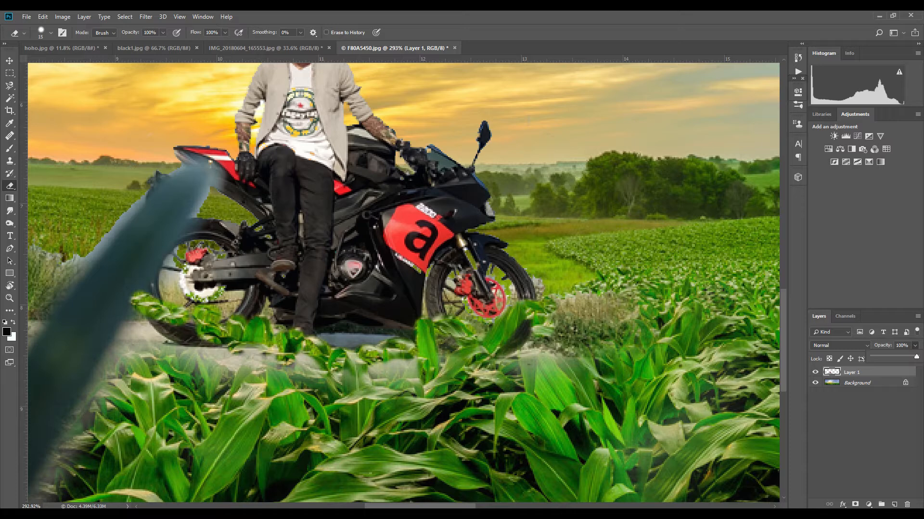
{"action": "mouse_move", "coordinate": [283, 371]}
{"action": "left_mouse_down"}
{"action": "mouse_move", "coordinate": [412, 373]}
{"action": "mouse_move", "coordinate": [567, 355]}
{"action": "mouse_move", "coordinate": [556, 335]}
{"action": "mouse_move", "coordinate": [230, 363]}
{"action": "mouse_move", "coordinate": [181, 345]}
{"action": "mouse_move", "coordinate": [296, 355]}
{"action": "mouse_move", "coordinate": [209, 327]}
{"action": "left_mouse_up"}
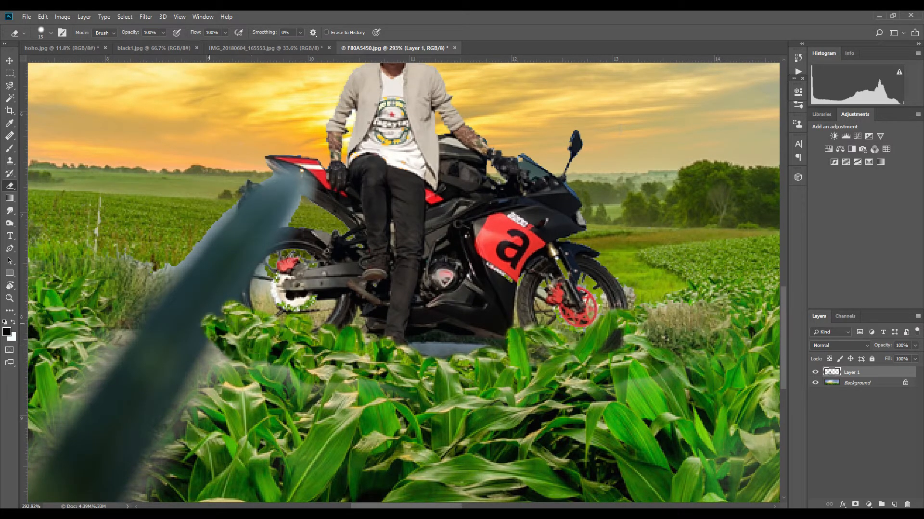
{"action": "scroll", "coordinate": [310, 373], "scroll_direction": "down", "scroll_amount": 9}
{"action": "scroll", "coordinate": [365, 397], "scroll_direction": "up", "scroll_amount": 2}
{"action": "scroll", "coordinate": [416, 429], "scroll_direction": "down", "scroll_amount": 2}
{"action": "scroll", "coordinate": [417, 428], "scroll_direction": "up", "scroll_amount": 2}
{"action": "scroll", "coordinate": [366, 404], "scroll_direction": "down", "scroll_amount": 2}
{"action": "scroll", "coordinate": [331, 382], "scroll_direction": "up", "scroll_amount": 2}
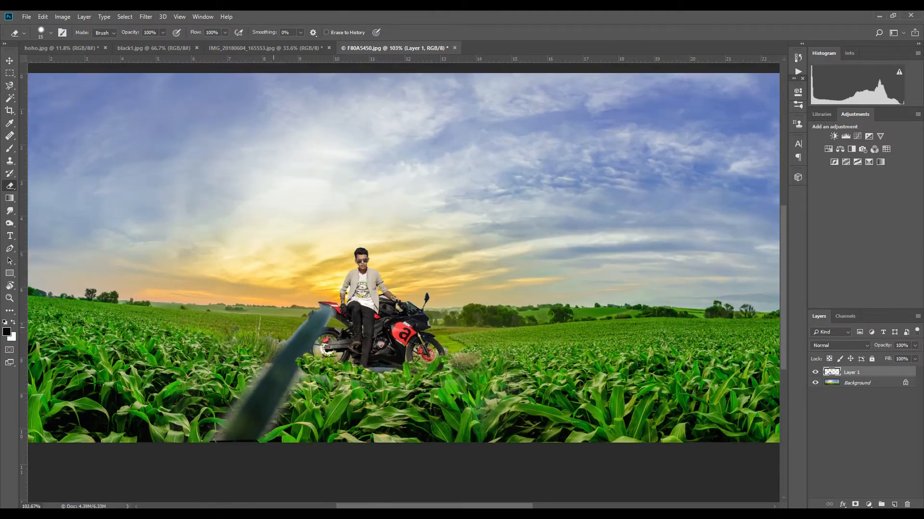
{"action": "scroll", "coordinate": [331, 380], "scroll_direction": "up", "scroll_amount": 1}
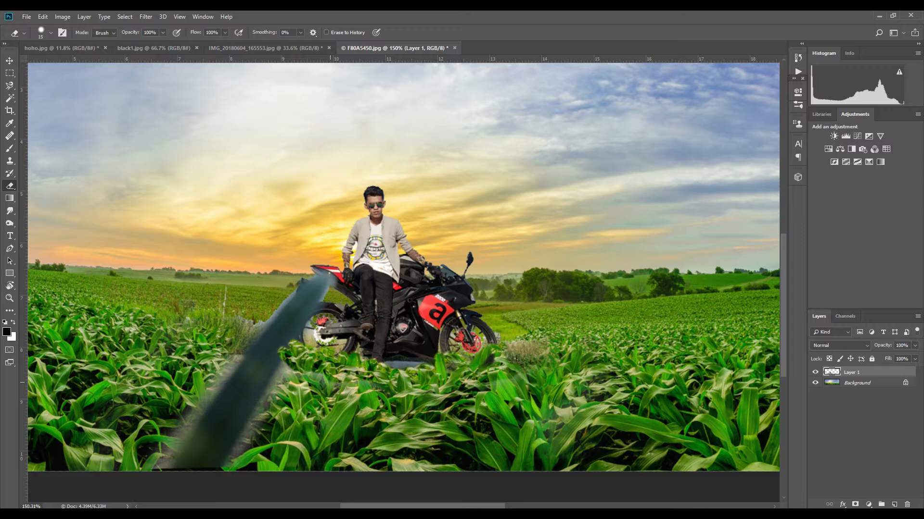
- Step back through the history of eraser edits and set the layer's opacity to 84%
{"action": "key", "text": "ctrl+z"}
{"action": "key", "text": "ctrl+alt+z"}
{"action": "key", "text": "ctrl+alt+z"}
{"action": "key", "text": "ctrl+alt+z"}
{"action": "key", "text": "ctrl+alt+z"}
{"action": "key", "text": "ctrl+alt+z"}
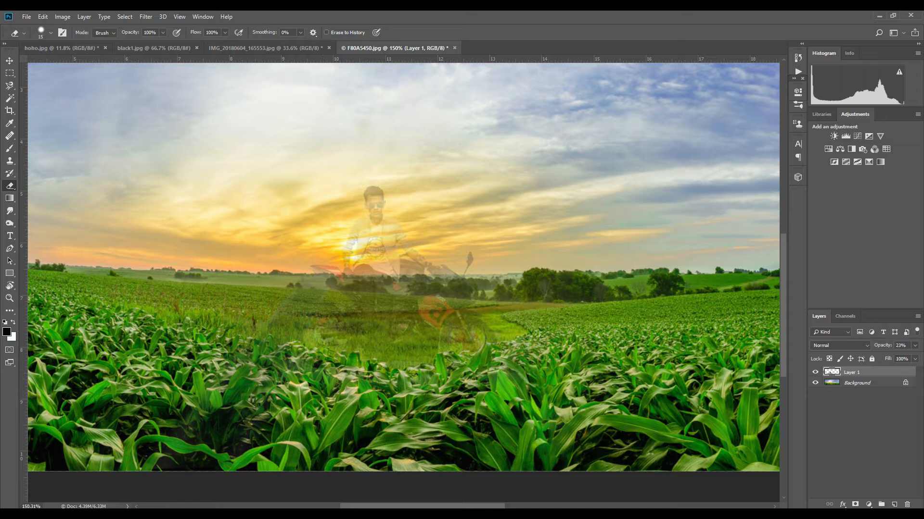
{"action": "left_click", "coordinate": [915, 345]}
{"action": "left_click_drag", "start_coordinate": [882, 356], "coordinate": [910, 356]}
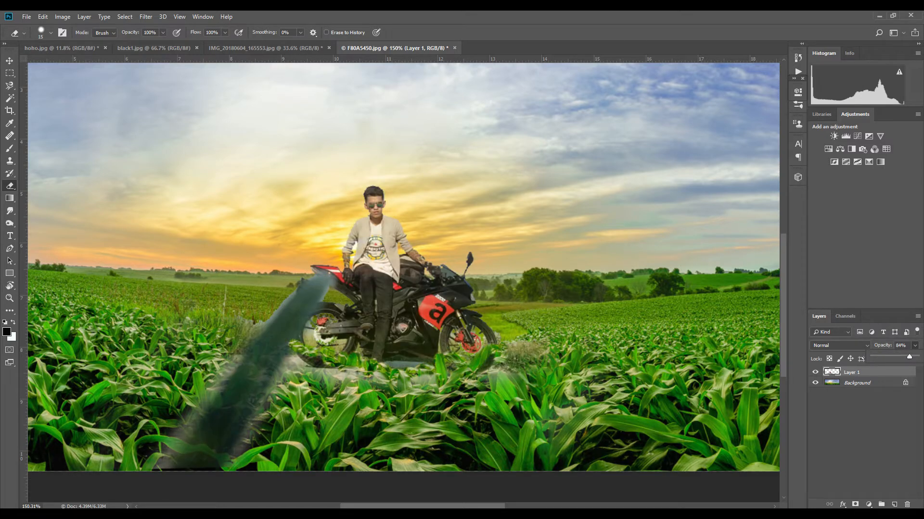
{"action": "left_click", "coordinate": [861, 431]}
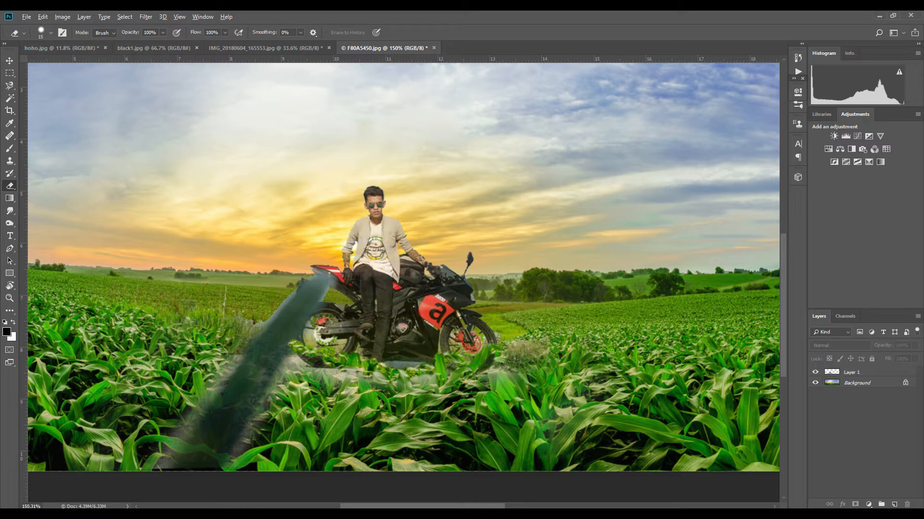
{"action": "key", "text": "ctrl+alt+z"}
{"action": "key", "text": "ctrl+alt+z"}
{"action": "key", "text": "ctrl+shift+z"}
{"action": "key", "text": "ctrl+shift+z"}
- Select Layer 1 and erase road pixels beside the motorcycle's rear wheel
{"action": "scroll", "coordinate": [439, 392], "scroll_direction": "up", "scroll_amount": 5}
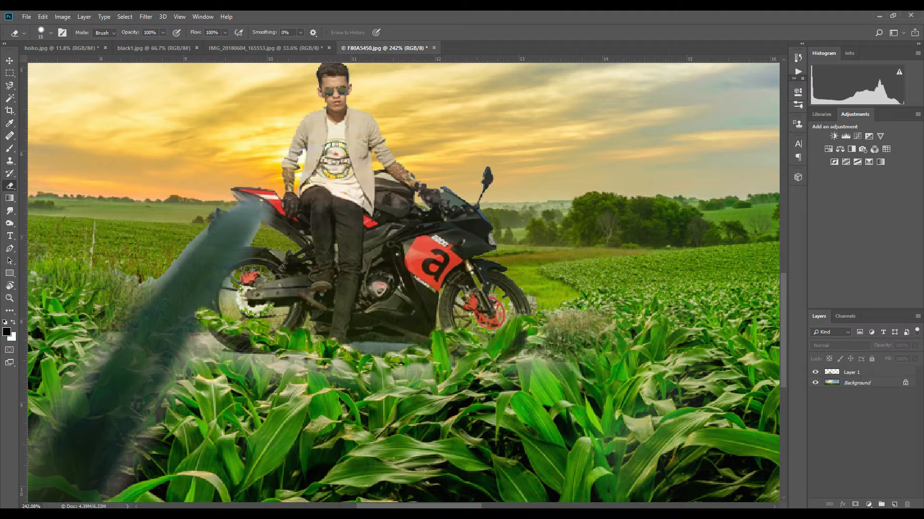
{"action": "left_click", "coordinate": [830, 372]}
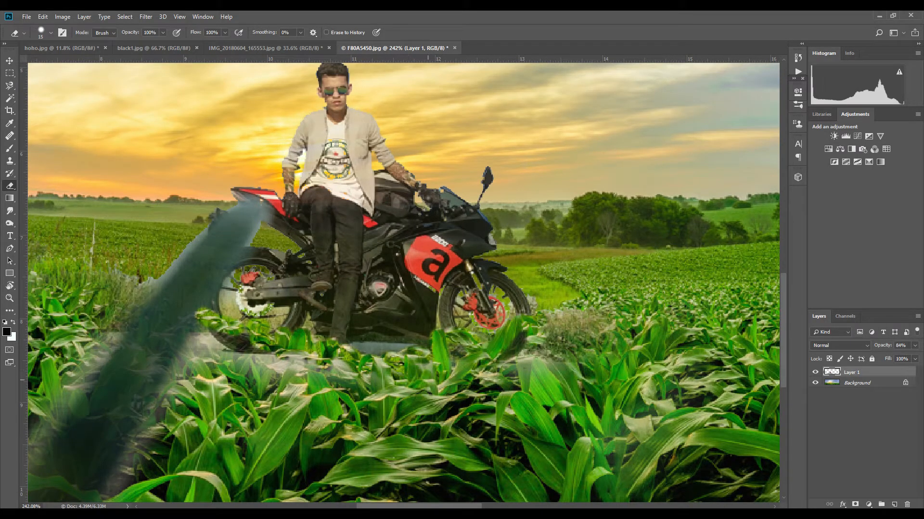
{"action": "mouse_move", "coordinate": [310, 374]}
{"action": "left_mouse_down"}
{"action": "mouse_move", "coordinate": [347, 372]}
{"action": "mouse_move", "coordinate": [278, 361]}
{"action": "mouse_move", "coordinate": [259, 370]}
{"action": "mouse_move", "coordinate": [240, 352]}
{"action": "mouse_move", "coordinate": [204, 351]}
{"action": "mouse_move", "coordinate": [211, 338]}
{"action": "mouse_move", "coordinate": [184, 377]}
{"action": "mouse_move", "coordinate": [207, 349]}
{"action": "left_mouse_up"}
- Change the eraser brush's size and hardness and erase more road around the rear wheel
{"action": "right_click", "coordinate": [233, 351]}
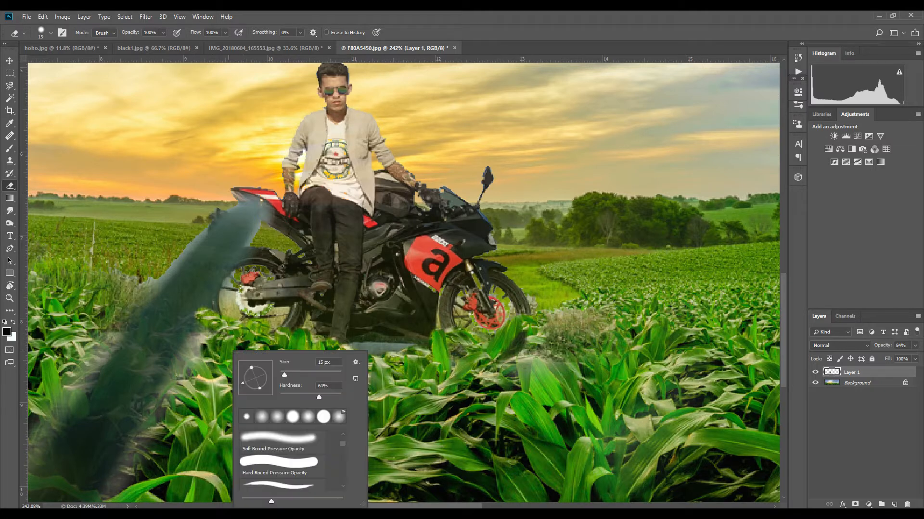
{"action": "left_click", "coordinate": [313, 373]}
{"action": "left_click", "coordinate": [290, 396]}
{"action": "left_click", "coordinate": [296, 373]}
{"action": "mouse_move", "coordinate": [211, 342]}
{"action": "left_mouse_down"}
{"action": "mouse_move", "coordinate": [147, 460]}
{"action": "mouse_move", "coordinate": [249, 362]}
{"action": "mouse_move", "coordinate": [236, 384]}
{"action": "left_mouse_up"}
{"action": "mouse_move", "coordinate": [181, 238]}
{"action": "left_mouse_down"}
{"action": "mouse_move", "coordinate": [74, 396]}
{"action": "mouse_move", "coordinate": [137, 409]}
{"action": "left_mouse_up"}
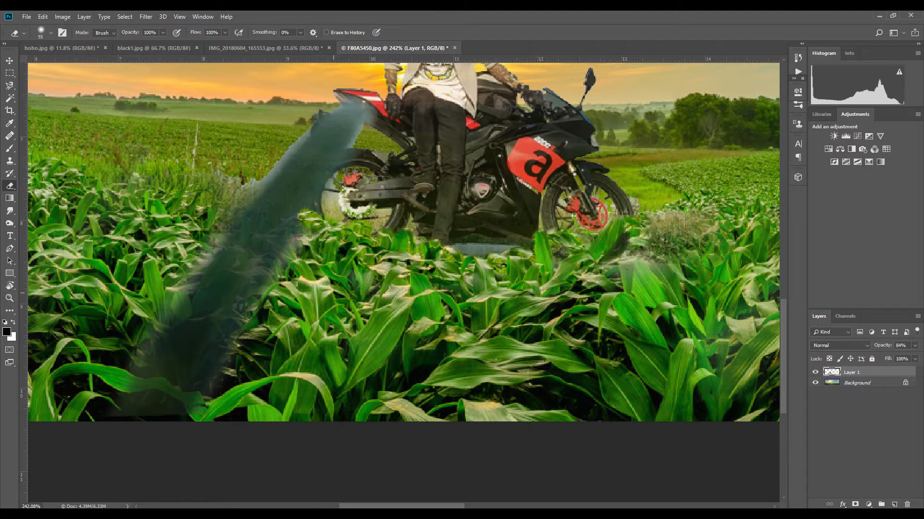
{"action": "scroll", "coordinate": [403, 240], "scroll_direction": "up", "scroll_amount": 3}
{"action": "mouse_move", "coordinate": [165, 370]}
{"action": "left_mouse_down"}
{"action": "mouse_move", "coordinate": [296, 195]}
{"action": "mouse_move", "coordinate": [285, 220]}
{"action": "left_mouse_up"}
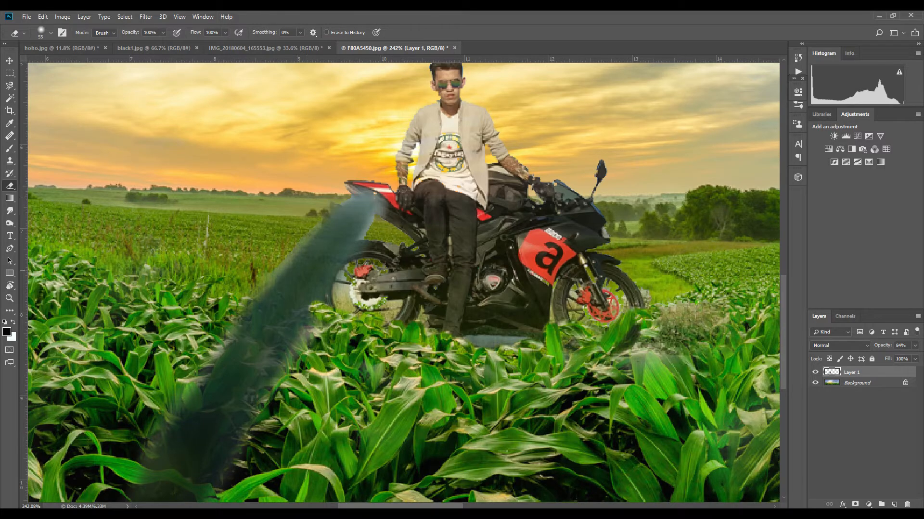
- Shrink the eraser brush and erase a little more near the rear wheel
{"action": "right_click", "coordinate": [429, 256]}
{"action": "left_click_drag", "start_coordinate": [497, 279], "coordinate": [483, 279]}
{"action": "left_click_drag", "start_coordinate": [367, 239], "coordinate": [379, 221]}
- Select the white background inside the rear wheel with the Magic Wand, delete it and deselect
{"action": "scroll", "coordinate": [359, 309], "scroll_direction": "up", "scroll_amount": 3}
{"action": "key", "text": "w"}
{"action": "left_click", "coordinate": [334, 277]}
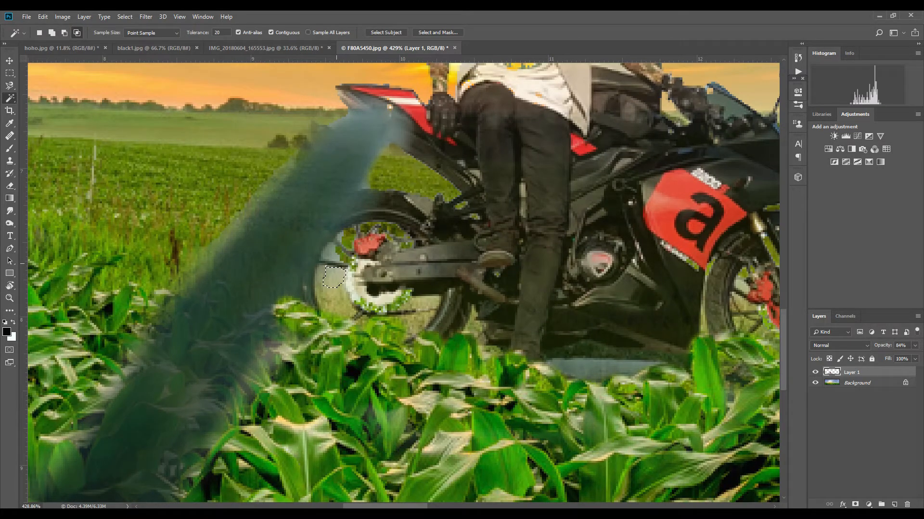
{"action": "left_click", "coordinate": [334, 252], "text": "shift"}
{"action": "key", "text": "Delete"}
{"action": "key", "text": "ctrl+d"}
- Erase the leftover white pixels inside the rear wheel with a smaller eraser brush
{"action": "key", "text": "e"}
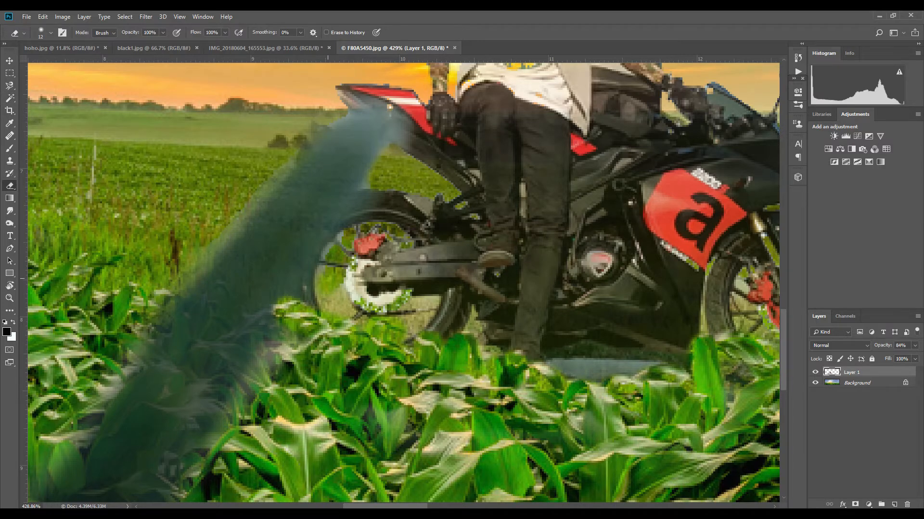
{"action": "left_click_drag", "start_coordinate": [327, 283], "coordinate": [335, 295]}
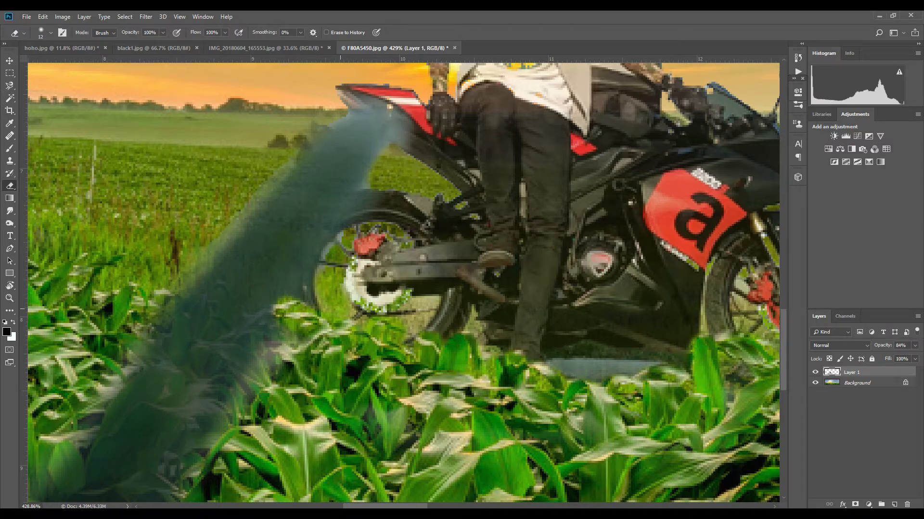
{"action": "left_click_drag", "start_coordinate": [334, 253], "coordinate": [332, 253]}
{"action": "right_click", "coordinate": [436, 302]}
{"action": "key", "text": "Return"}
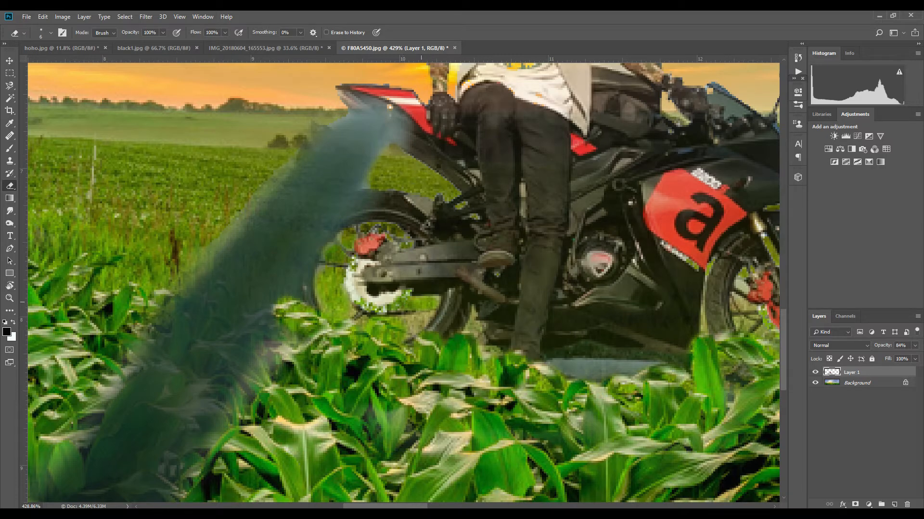
{"action": "left_click_drag", "start_coordinate": [420, 320], "coordinate": [417, 321]}
{"action": "scroll", "coordinate": [455, 329], "scroll_direction": "down", "scroll_amount": 3}
{"action": "scroll", "coordinate": [524, 339], "scroll_direction": "up", "scroll_amount": 2}
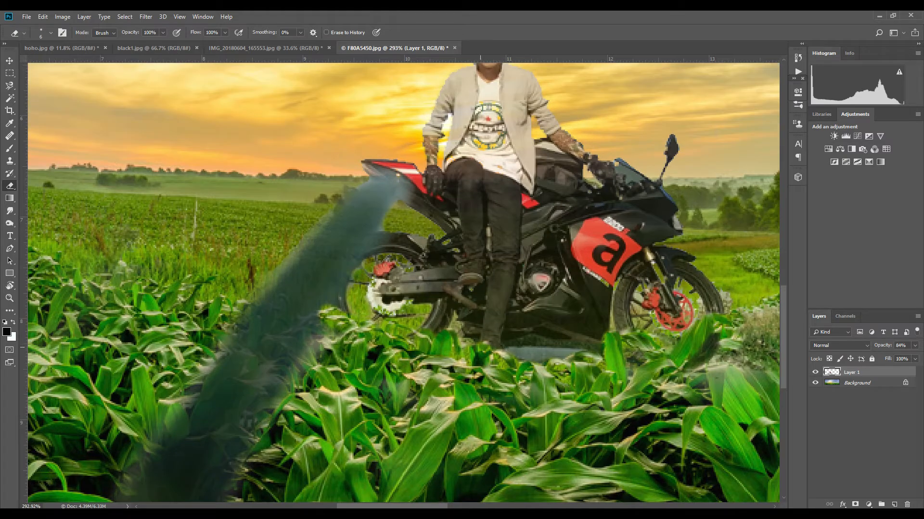
- Try erasing the grey road strip under the motorcycle with a 26 px brush and undo the last three strokes
{"action": "left_click_drag", "start_coordinate": [559, 371], "coordinate": [385, 355]}
{"action": "scroll", "coordinate": [385, 355], "scroll_direction": "up", "scroll_amount": 4}
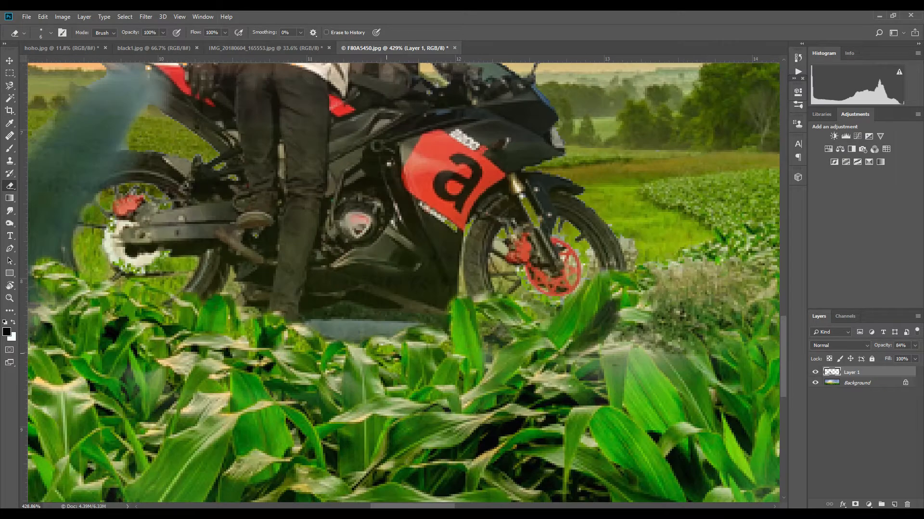
{"action": "right_click", "coordinate": [351, 322]}
{"action": "left_click", "coordinate": [413, 345]}
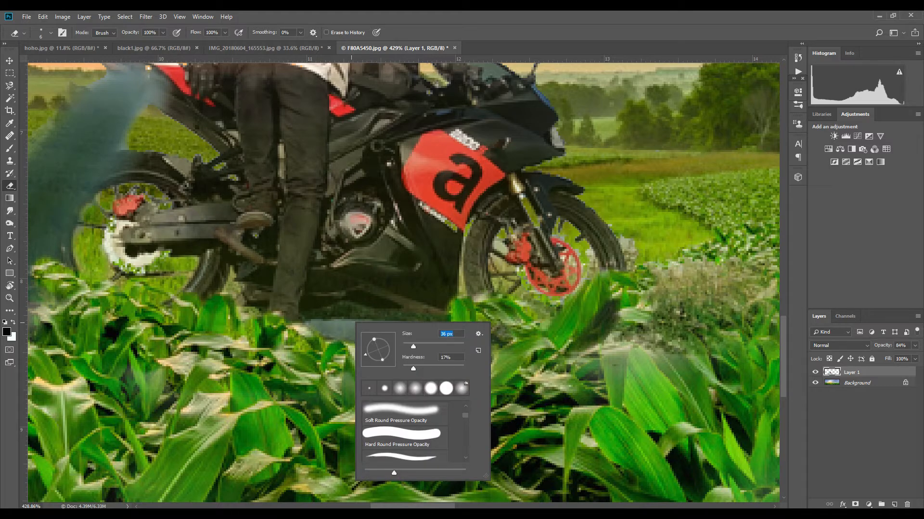
{"action": "left_click_drag", "start_coordinate": [413, 347], "coordinate": [409, 347]}
{"action": "mouse_move", "coordinate": [353, 329]}
{"action": "left_mouse_down"}
{"action": "mouse_move", "coordinate": [369, 338]}
{"action": "mouse_move", "coordinate": [372, 324]}
{"action": "mouse_move", "coordinate": [435, 328]}
{"action": "left_mouse_up"}
{"action": "key", "text": "ctrl+z"}
{"action": "key", "text": "ctrl+z"}
{"action": "key", "text": "ctrl+z"}
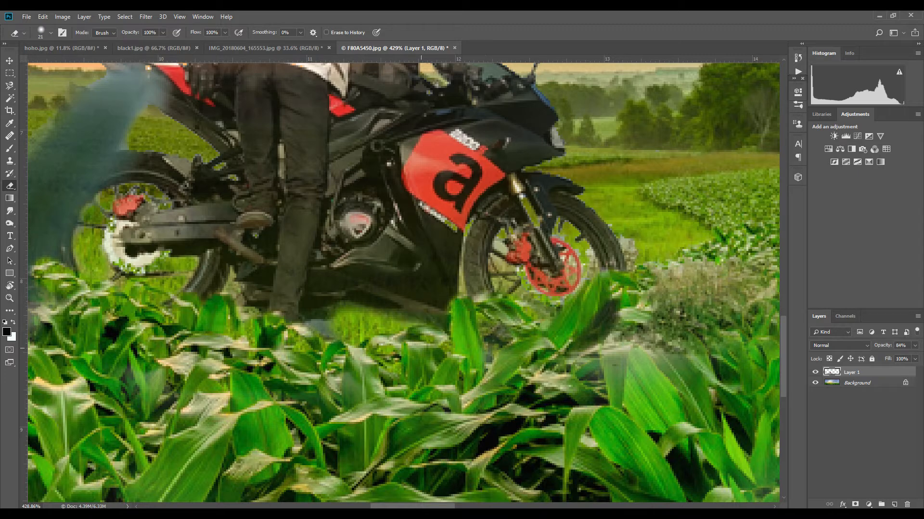
- Resize the eraser brush and erase the grey road strip under the motorcycle
{"action": "mouse_move", "coordinate": [371, 332]}
{"action": "left_mouse_down"}
{"action": "mouse_move", "coordinate": [435, 327]}
{"action": "mouse_move", "coordinate": [359, 334]}
{"action": "left_mouse_up"}
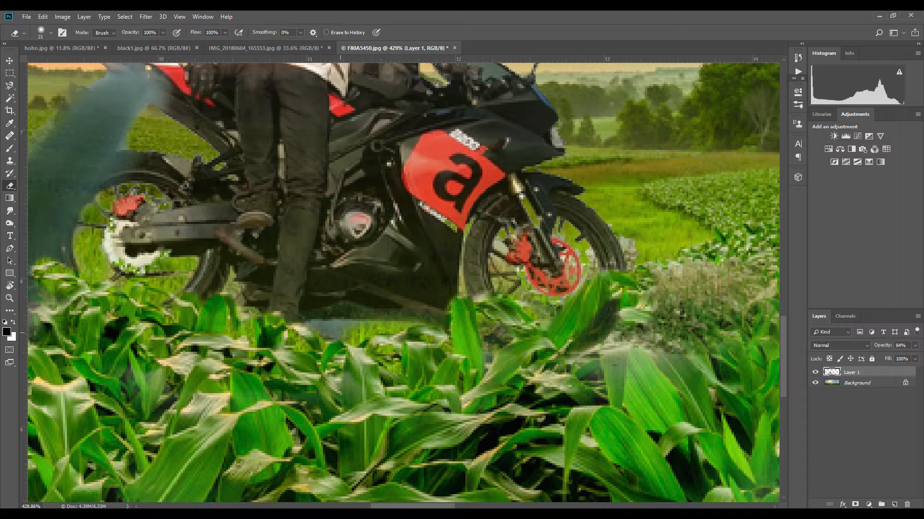
{"action": "right_click", "coordinate": [361, 339]}
{"action": "left_click_drag", "start_coordinate": [418, 363], "coordinate": [417, 363]}
{"action": "mouse_move", "coordinate": [345, 330]}
{"action": "left_mouse_down"}
{"action": "mouse_move", "coordinate": [333, 324]}
{"action": "mouse_move", "coordinate": [359, 313]}
{"action": "mouse_move", "coordinate": [443, 320]}
{"action": "left_mouse_up"}
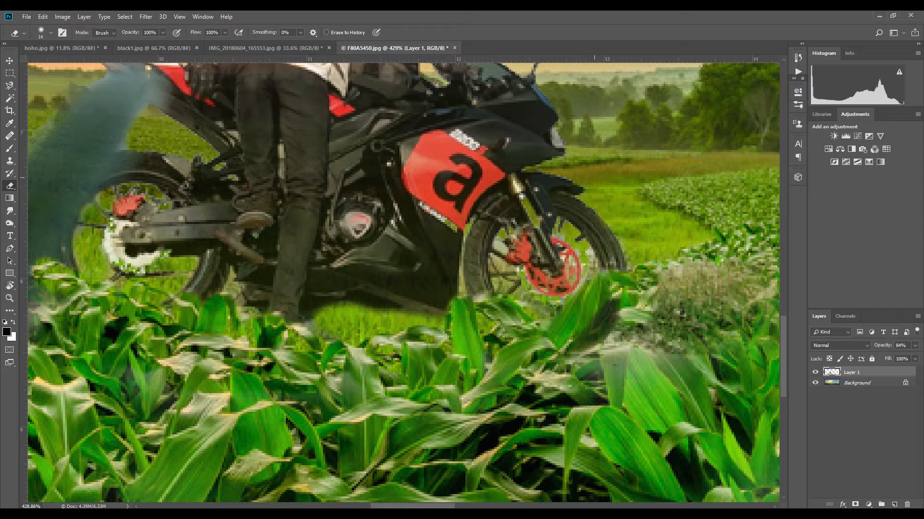
{"action": "left_click_drag", "start_coordinate": [295, 247], "coordinate": [378, 384]}
{"action": "left_click_drag", "start_coordinate": [535, 237], "coordinate": [543, 370]}
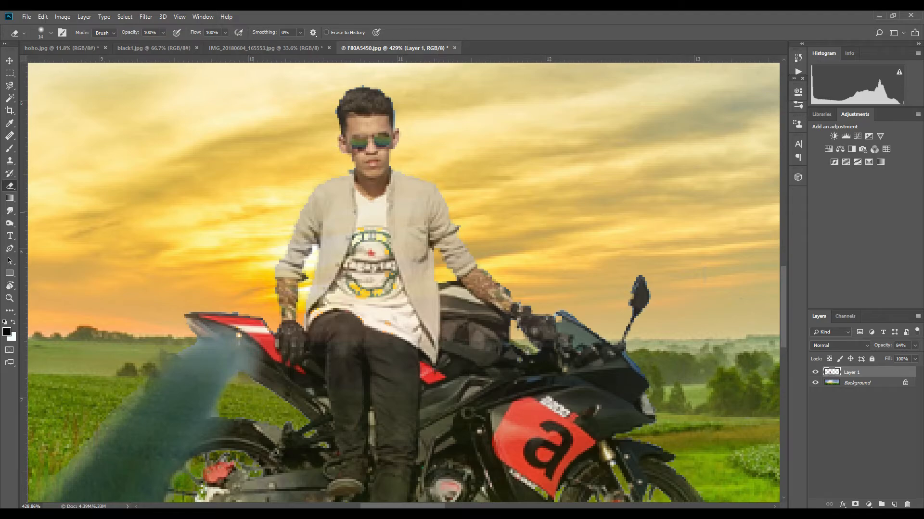
- Set the eraser to 9% opacity with a larger brush and dab once on the smoke trail
{"action": "key", "text": "ctrl+0"}
{"action": "scroll", "coordinate": [401, 347], "scroll_direction": "down", "scroll_amount": 1}
{"action": "scroll", "coordinate": [396, 366], "scroll_direction": "up", "scroll_amount": 2}
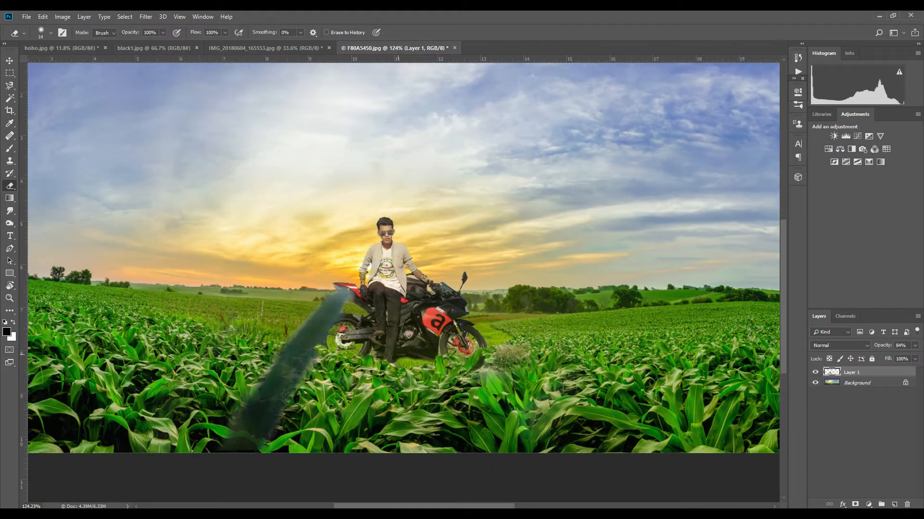
{"action": "left_click", "coordinate": [163, 33]}
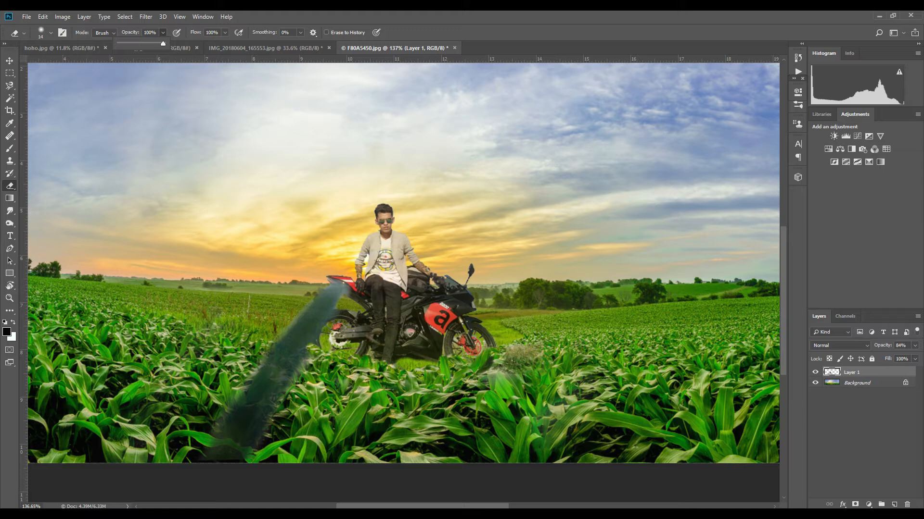
{"action": "left_click_drag", "start_coordinate": [163, 43], "coordinate": [122, 43]}
{"action": "right_click", "coordinate": [310, 312]}
{"action": "left_click_drag", "start_coordinate": [361, 335], "coordinate": [379, 334]}
{"action": "left_click", "coordinate": [250, 399]}
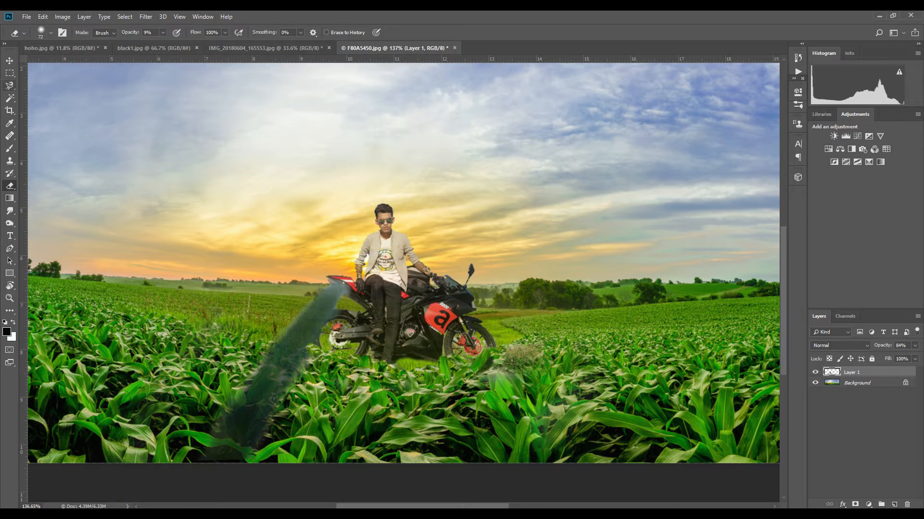
- Switch to the Smudge tool at 50% strength and smudge the corn edge near the front wheel
{"action": "left_click", "coordinate": [9, 61]}
{"action": "left_click", "coordinate": [10, 223]}
{"action": "left_click", "coordinate": [10, 211]}
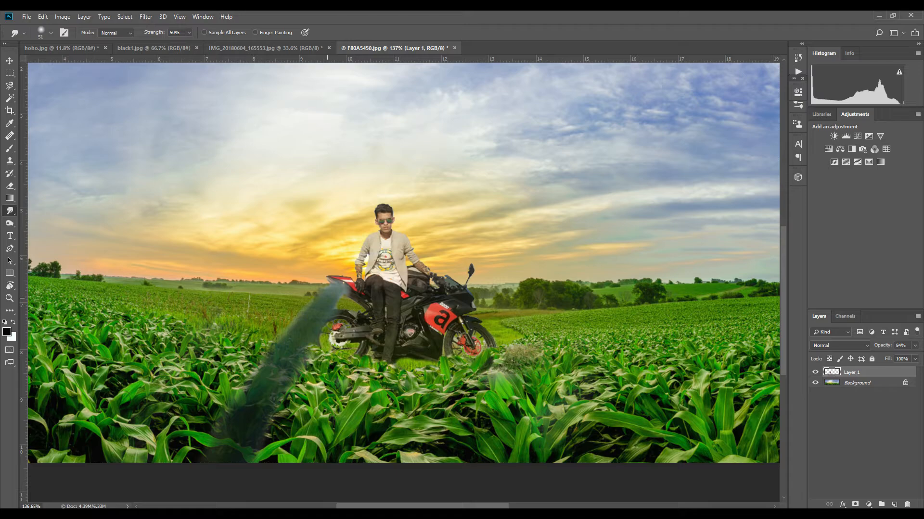
{"action": "scroll", "coordinate": [503, 303], "scroll_direction": "down", "scroll_amount": 4}
{"action": "scroll", "coordinate": [504, 303], "scroll_direction": "down", "scroll_amount": 3}
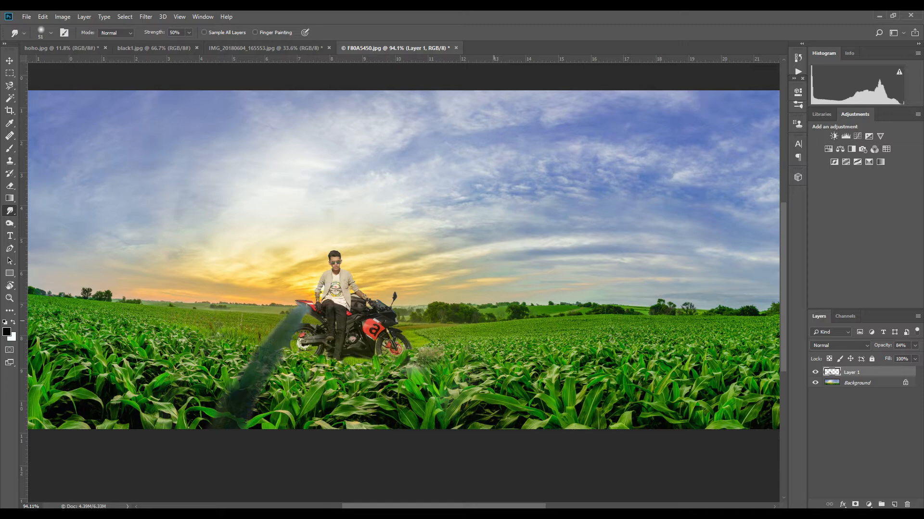
{"action": "left_click_drag", "start_coordinate": [494, 321], "coordinate": [539, 320]}
- Brighten Layer 1 slightly with a Curves adjustment by raising a point on the curve
{"action": "key", "text": "ctrl+m"}
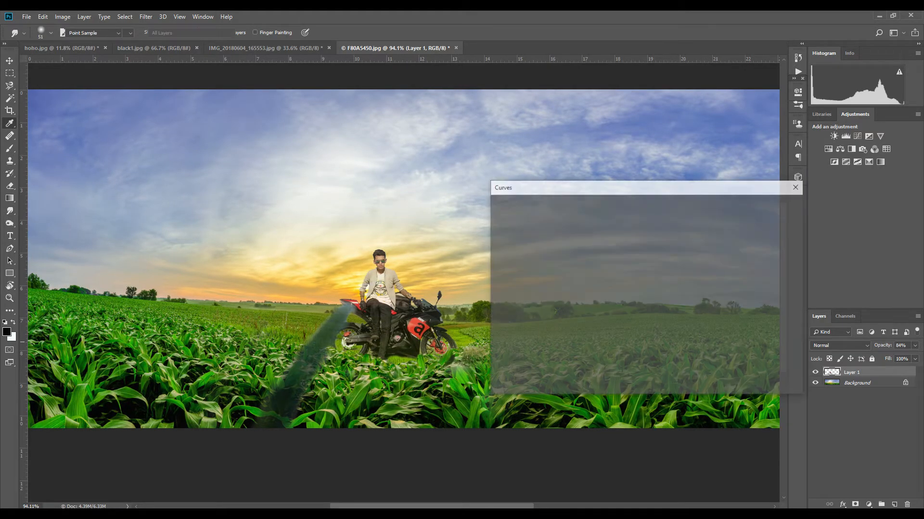
{"action": "mouse_move", "coordinate": [575, 319]}
{"action": "left_mouse_down"}
{"action": "mouse_move", "coordinate": [580, 337]}
{"action": "mouse_move", "coordinate": [575, 326]}
{"action": "left_mouse_up"}
{"action": "left_click", "coordinate": [618, 280]}
{"action": "left_click_drag", "start_coordinate": [617, 280], "coordinate": [621, 263]}
{"action": "key", "text": "Return"}
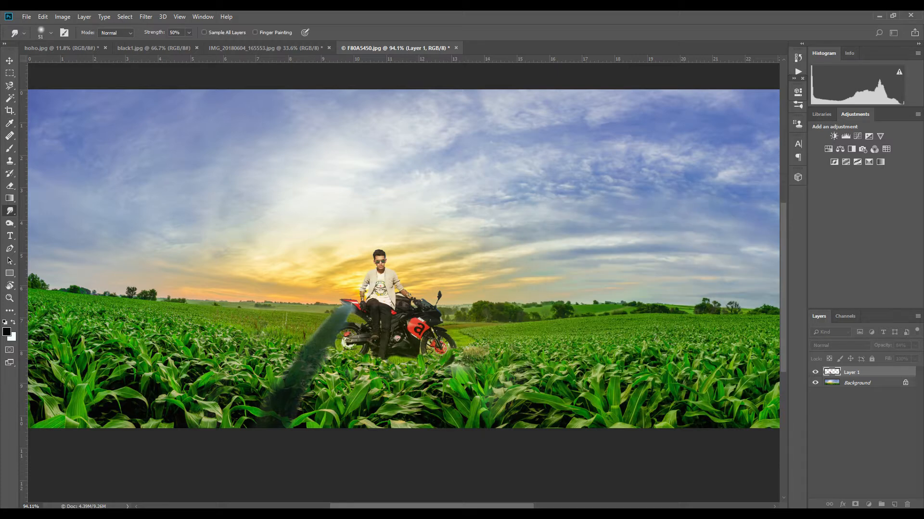
- Try different Levels auto color correction algorithms and cancel the Levels dialog
{"action": "key", "text": "ctrl+l"}
{"action": "key", "text": "alt+t"}
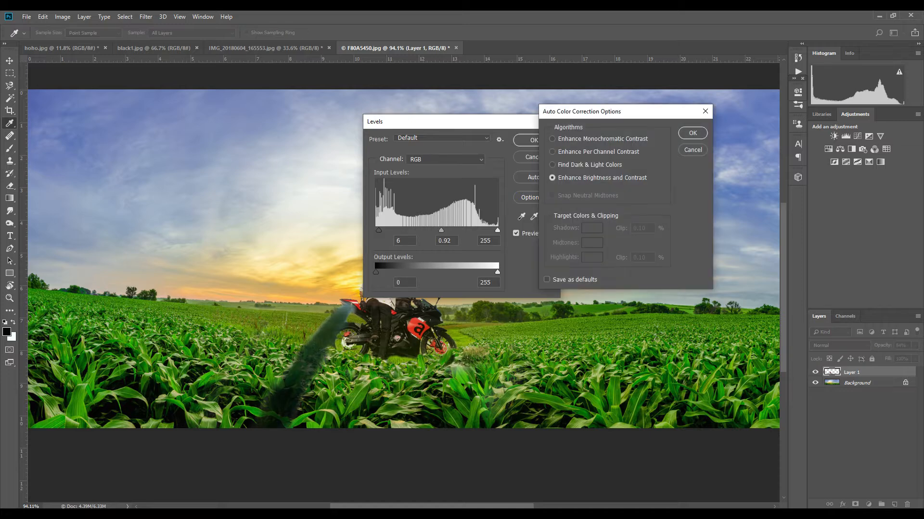
{"action": "left_click", "coordinate": [552, 152]}
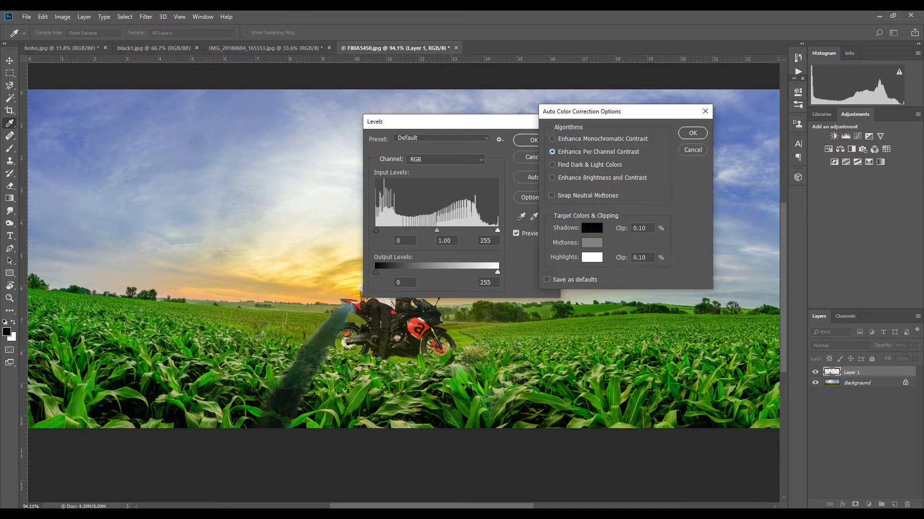
{"action": "left_click", "coordinate": [552, 165]}
{"action": "key", "text": "Return"}
{"action": "left_click_drag", "start_coordinate": [470, 123], "coordinate": [626, 118]}
{"action": "key", "text": "alt+t"}
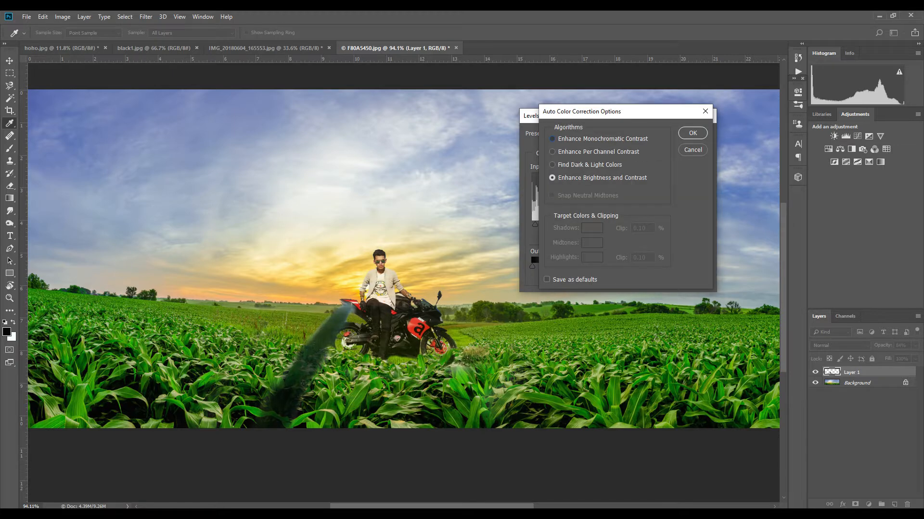
{"action": "left_click", "coordinate": [552, 139]}
{"action": "left_click", "coordinate": [552, 152]}
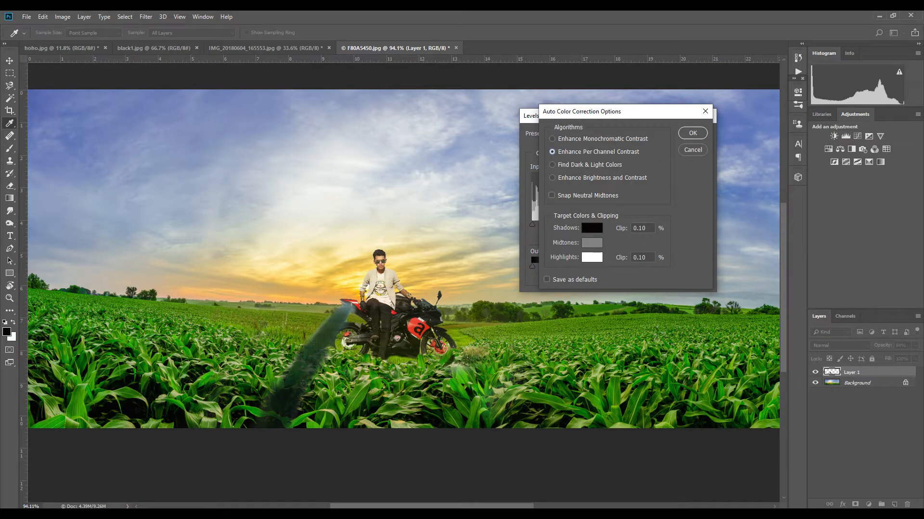
{"action": "left_click", "coordinate": [552, 165]}
{"action": "left_click", "coordinate": [552, 178]}
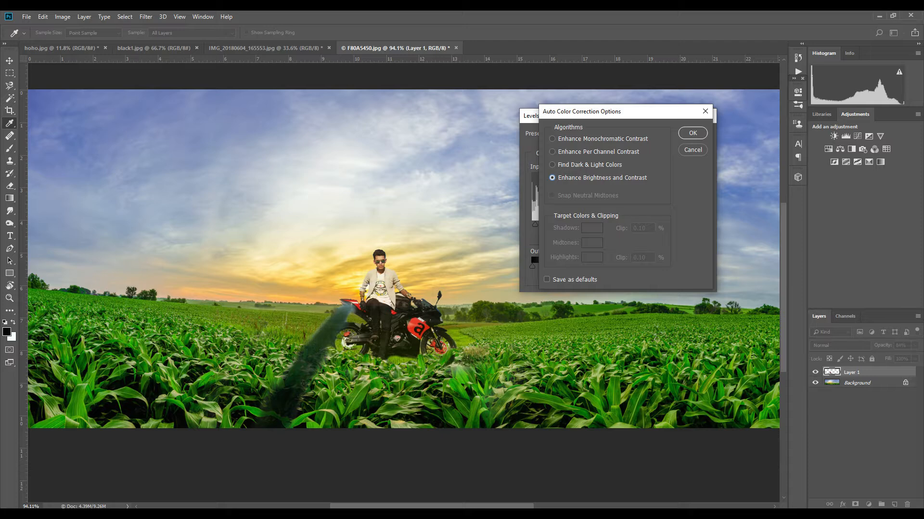
{"action": "key", "text": "Escape"}
{"action": "key", "text": "Escape"}
- Apply Color Balance to Layer 1, setting the shadow levels to -5, +9, +1
{"action": "scroll", "coordinate": [514, 314], "scroll_direction": "up", "scroll_amount": 1}
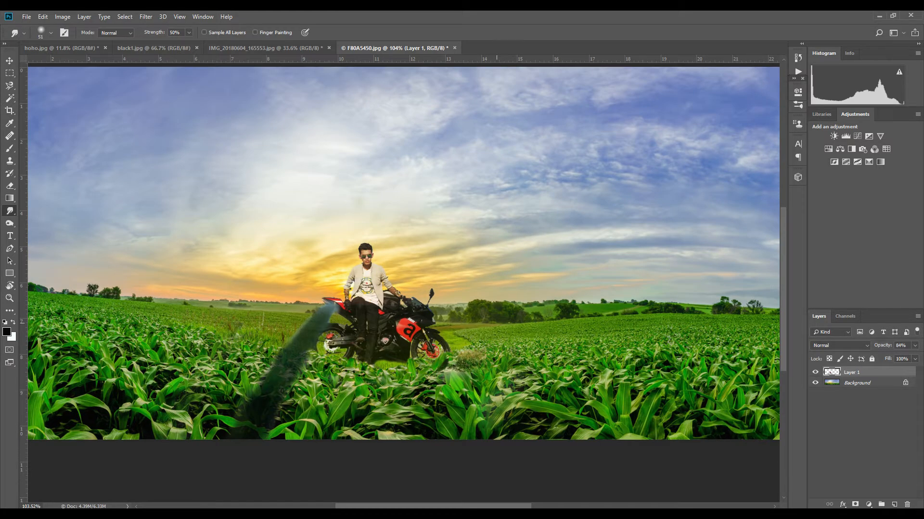
{"action": "scroll", "coordinate": [514, 314], "scroll_direction": "down", "scroll_amount": 1}
{"action": "key", "text": "ctrl+b"}
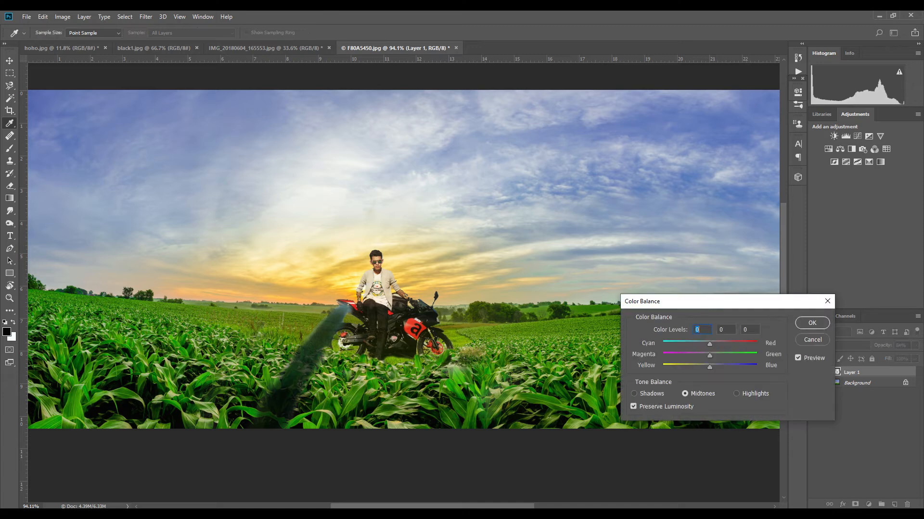
{"action": "left_click_drag", "start_coordinate": [703, 366], "coordinate": [707, 344]}
{"action": "left_click", "coordinate": [736, 393]}
{"action": "left_click", "coordinate": [634, 394]}
{"action": "key", "text": "Tab"}
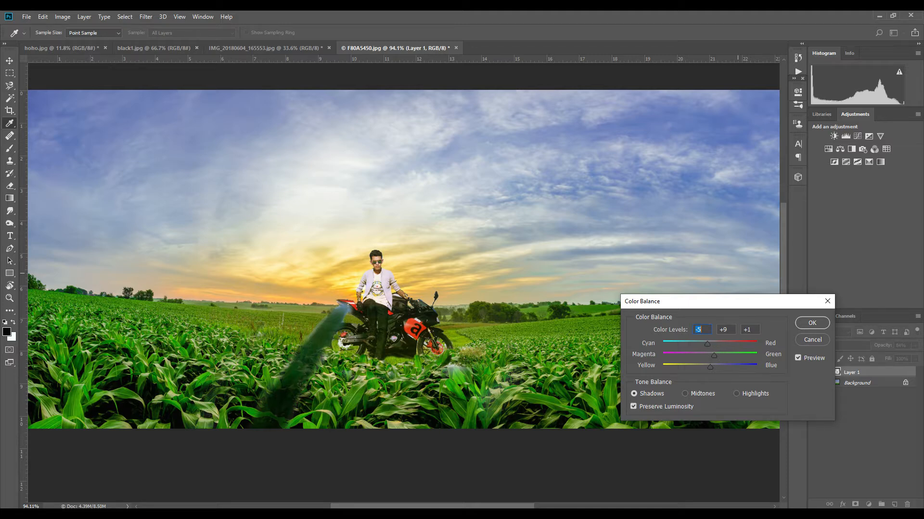
{"action": "key", "text": "Return"}
{"action": "scroll", "coordinate": [395, 353], "scroll_direction": "down", "scroll_amount": 4}
{"action": "scroll", "coordinate": [361, 294], "scroll_direction": "up", "scroll_amount": 4}
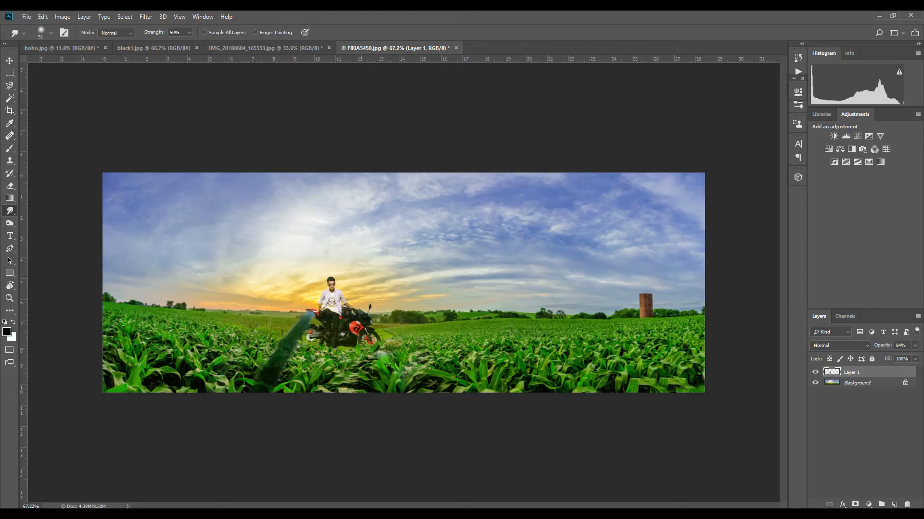
{"action": "scroll", "coordinate": [383, 316], "scroll_direction": "down", "scroll_amount": 2}
{"action": "scroll", "coordinate": [382, 315], "scroll_direction": "up", "scroll_amount": 3}
{"action": "scroll", "coordinate": [382, 315], "scroll_direction": "down", "scroll_amount": 3}
{"action": "scroll", "coordinate": [383, 316], "scroll_direction": "up", "scroll_amount": 3}
{"action": "scroll", "coordinate": [382, 316], "scroll_direction": "down", "scroll_amount": 3}
{"action": "scroll", "coordinate": [382, 315], "scroll_direction": "up", "scroll_amount": 4}
- Zoom in on the rider's head, switch to the Eraser at 6 px and 100% opacity, and erase a stray edge
{"action": "scroll", "coordinate": [287, 230], "scroll_direction": "up", "scroll_amount": 5}
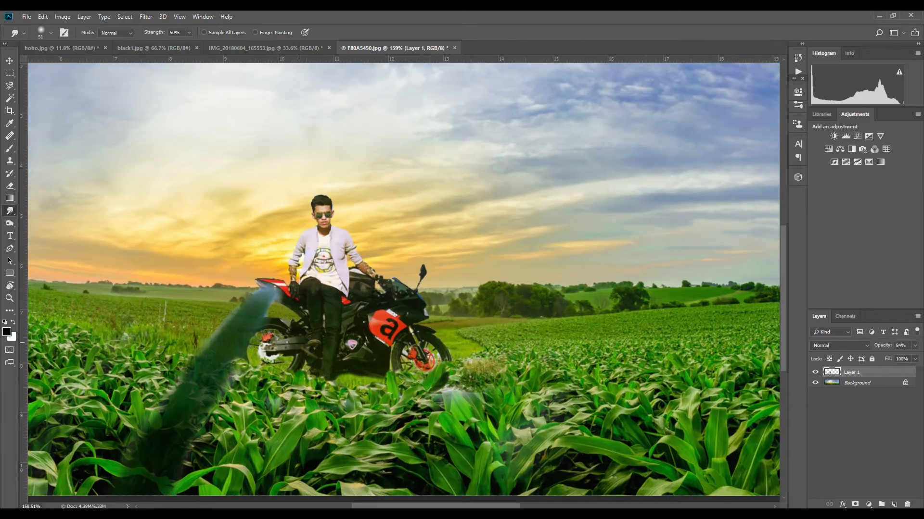
{"action": "scroll", "coordinate": [368, 372], "scroll_direction": "up", "scroll_amount": 2}
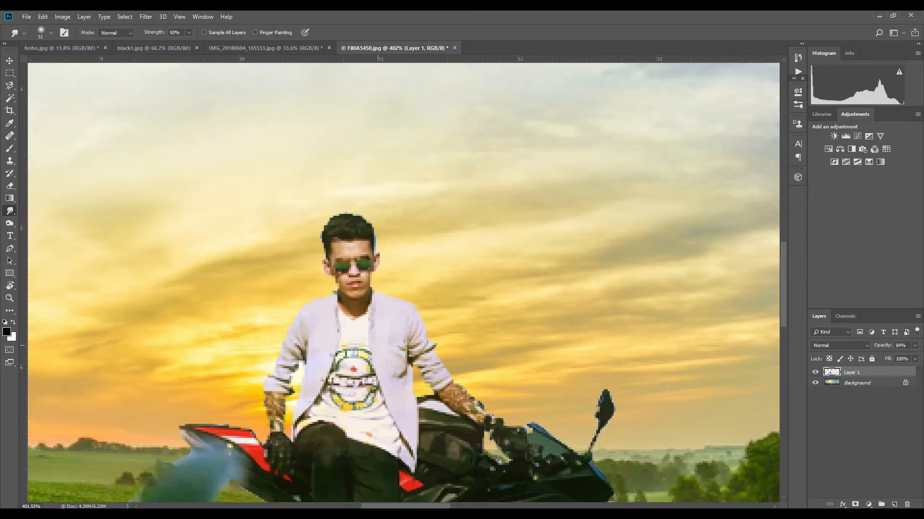
{"action": "key", "text": "e"}
{"action": "scroll", "coordinate": [404, 305], "scroll_direction": "up", "scroll_amount": 4}
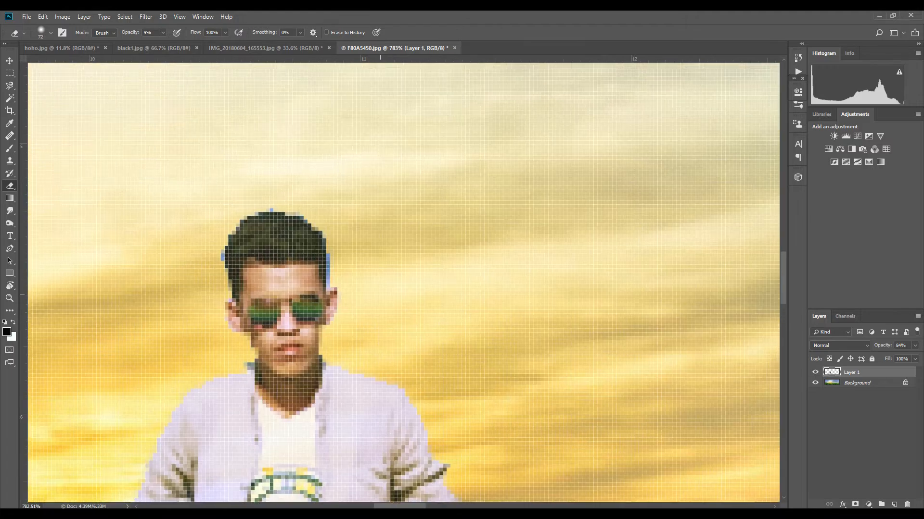
{"action": "right_click", "coordinate": [413, 248]}
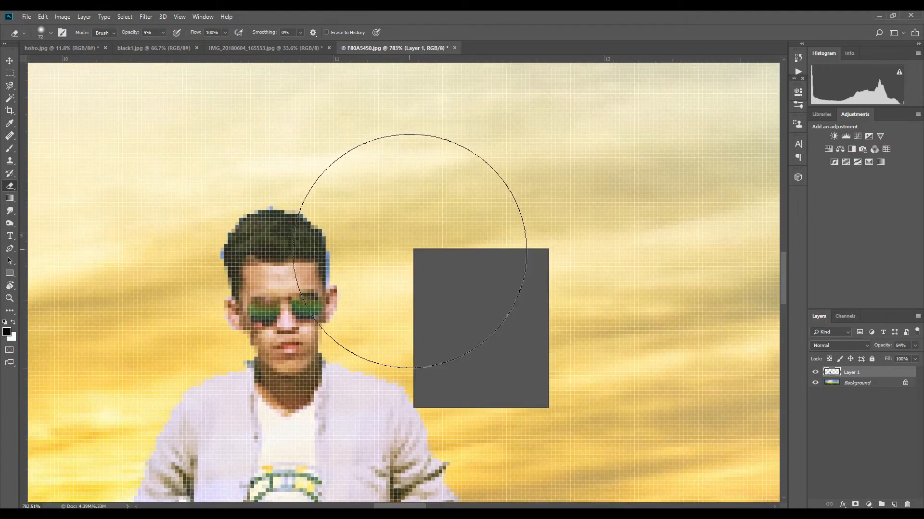
{"action": "type", "text": "6"}
{"action": "key", "text": "Return"}
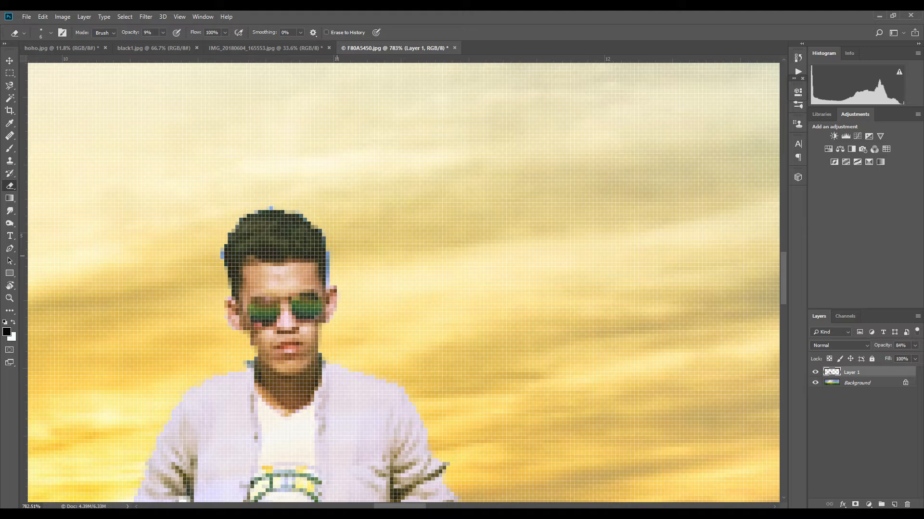
{"action": "left_click", "coordinate": [163, 33]}
{"action": "left_click_drag", "start_coordinate": [162, 44], "coordinate": [204, 44]}
{"action": "left_click_drag", "start_coordinate": [328, 263], "coordinate": [328, 287]}
- Reduce the eraser to 3 px and erase the leftover fringe along the rider's hair edge
{"action": "right_click", "coordinate": [346, 263]}
{"action": "left_click", "coordinate": [343, 265]}
{"action": "left_click", "coordinate": [338, 273]}
{"action": "right_click", "coordinate": [358, 263]}
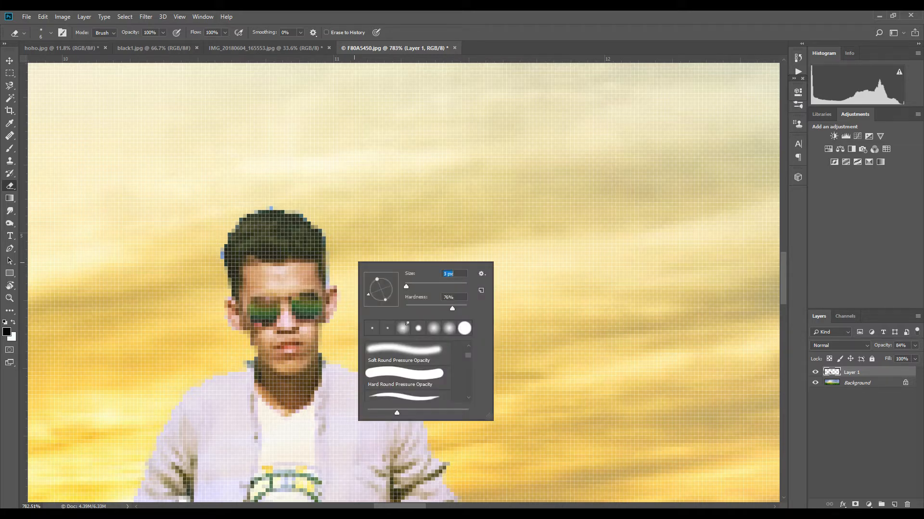
{"action": "key", "text": "Return"}
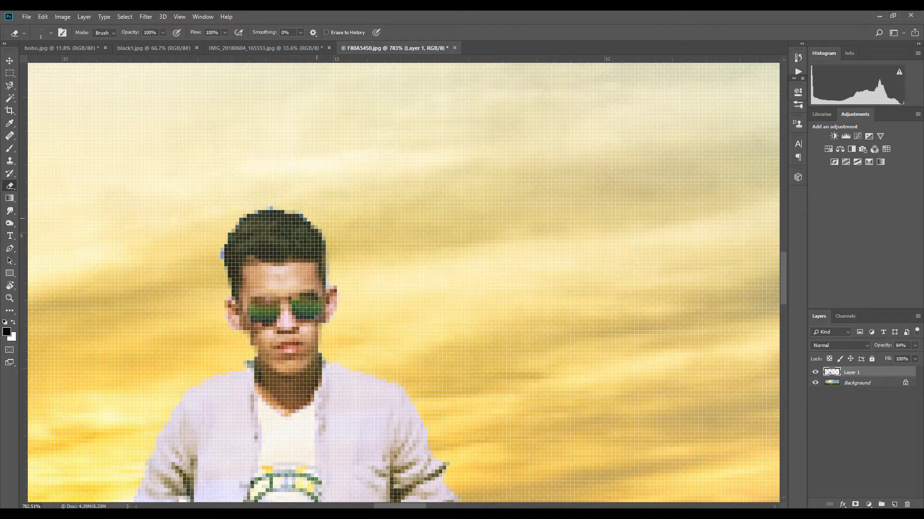
{"action": "left_click", "coordinate": [271, 209]}
{"action": "left_click_drag", "start_coordinate": [221, 235], "coordinate": [226, 280]}
- Set the eraser to 6 px and examine the motorcycle's outline along the fairing and front wheel
{"action": "scroll", "coordinate": [403, 343], "scroll_direction": "down", "scroll_amount": 8}
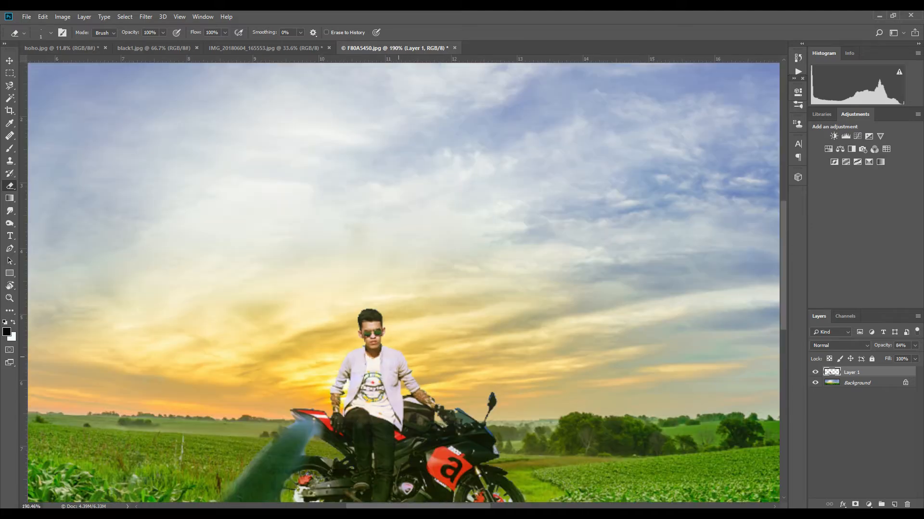
{"action": "scroll", "coordinate": [345, 405], "scroll_direction": "up", "scroll_amount": 4}
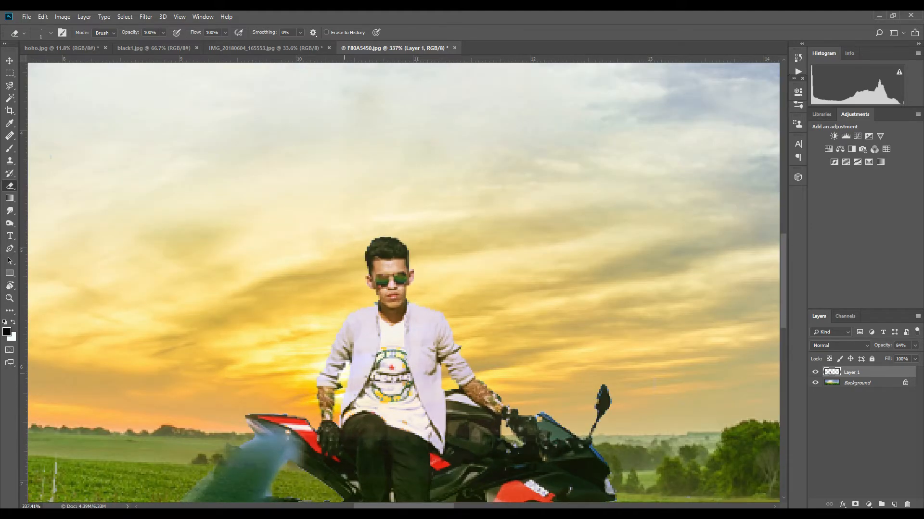
{"action": "scroll", "coordinate": [445, 411], "scroll_direction": "down", "scroll_amount": 4}
{"action": "scroll", "coordinate": [469, 383], "scroll_direction": "up", "scroll_amount": 6}
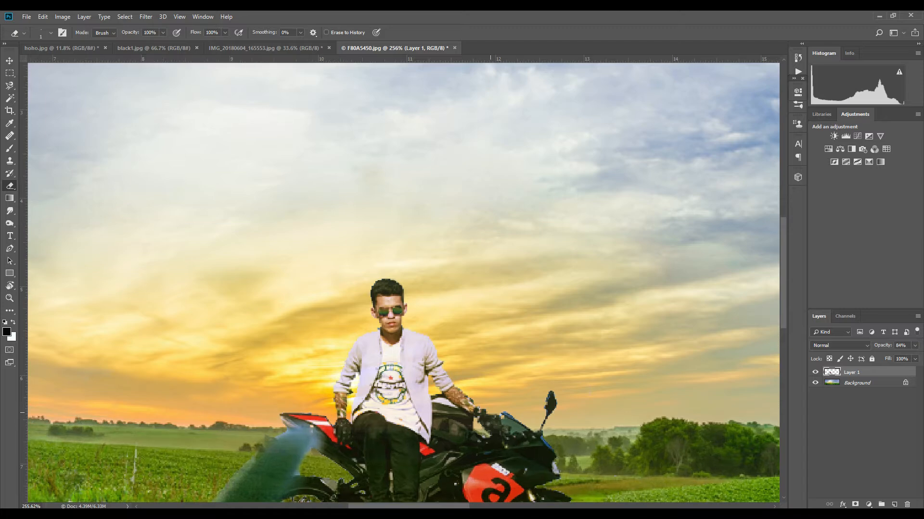
{"action": "right_click", "coordinate": [481, 379]}
{"action": "left_click_drag", "start_coordinate": [532, 377], "coordinate": [533, 377]}
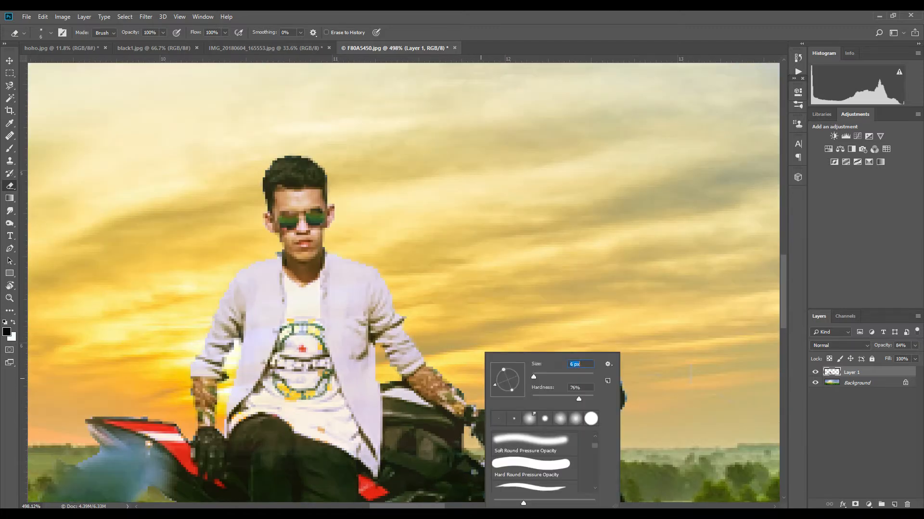
{"action": "key", "text": "Return"}
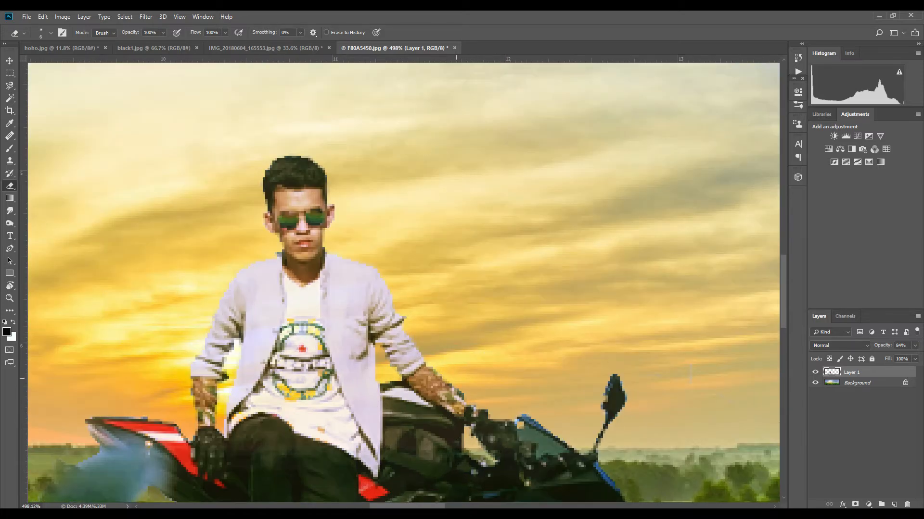
{"action": "left_click_drag", "start_coordinate": [690, 375], "coordinate": [569, 295]}
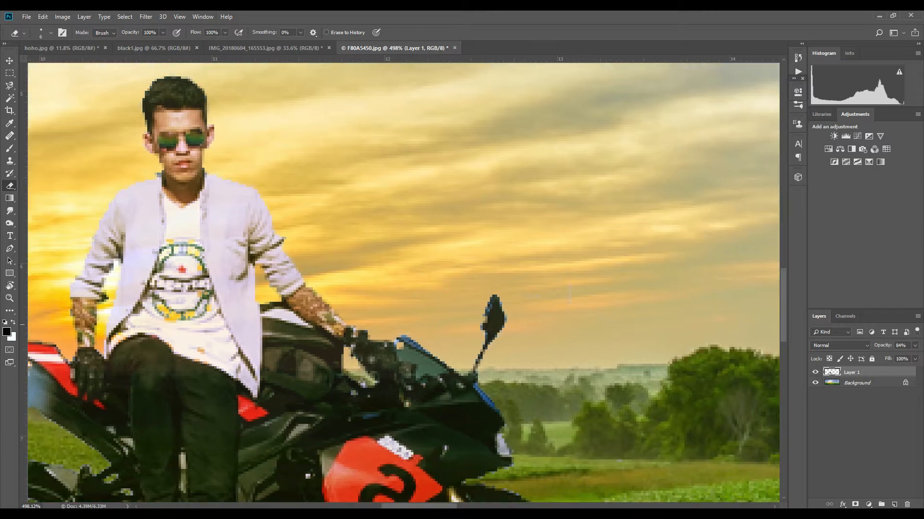
{"action": "mouse_move", "coordinate": [479, 305]}
{"action": "left_mouse_down"}
{"action": "mouse_move", "coordinate": [475, 327]}
{"action": "mouse_move", "coordinate": [484, 340]}
{"action": "mouse_move", "coordinate": [493, 290]}
{"action": "mouse_move", "coordinate": [507, 309]}
{"action": "left_mouse_up"}
{"action": "left_click_drag", "start_coordinate": [509, 384], "coordinate": [467, 298]}
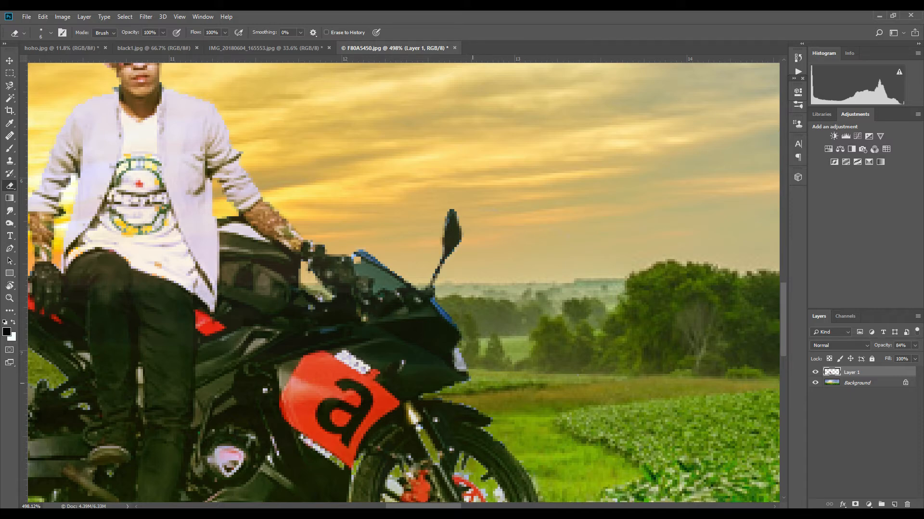
{"action": "left_click_drag", "start_coordinate": [457, 384], "coordinate": [402, 331]}
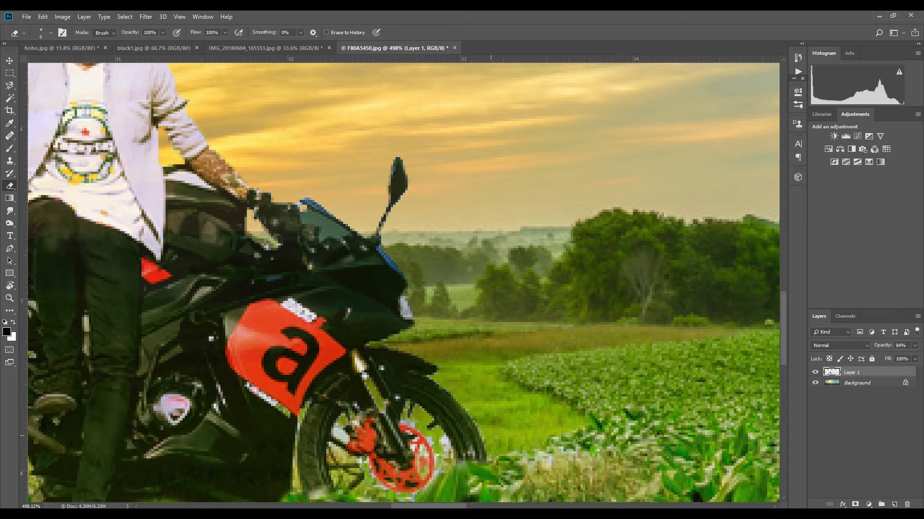
{"action": "scroll", "coordinate": [523, 443], "scroll_direction": "down", "scroll_amount": 5}
{"action": "key", "text": "w"}
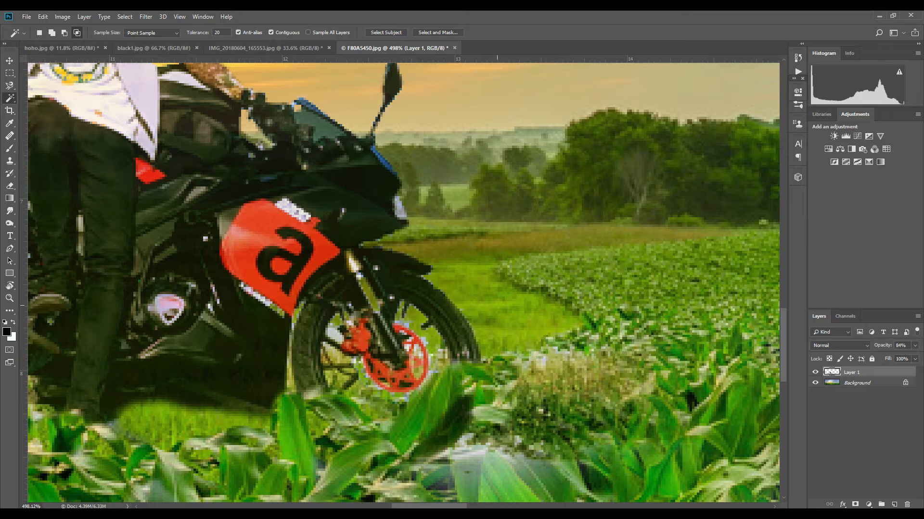
{"action": "left_click", "coordinate": [271, 32]}
{"action": "left_click", "coordinate": [425, 347]}
{"action": "key", "text": "e"}
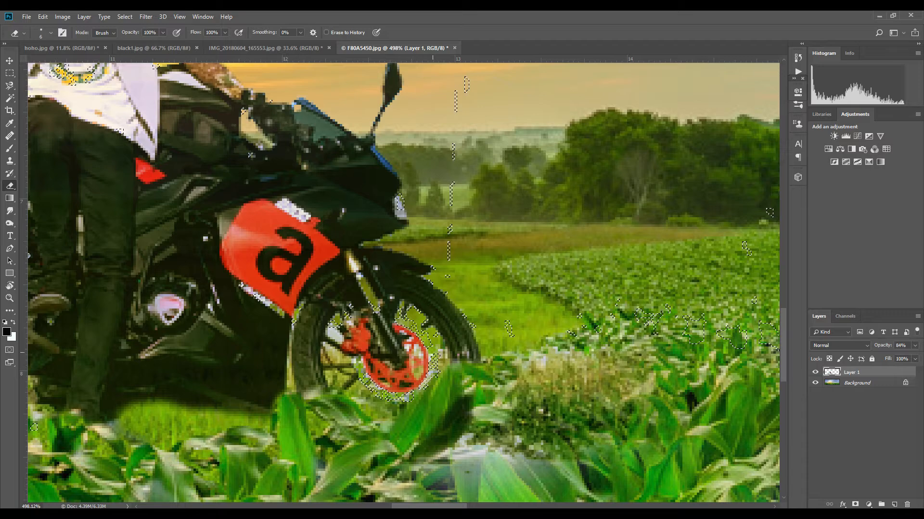
{"action": "key", "text": "ctrl+d"}
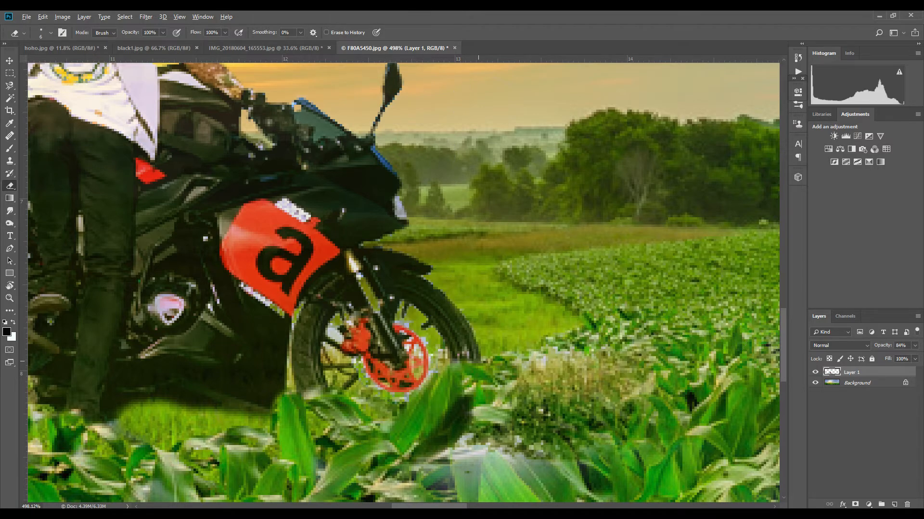
- Try merging Layer 1 down into the background and undo the merge
{"action": "scroll", "coordinate": [435, 370], "scroll_direction": "down", "scroll_amount": 9}
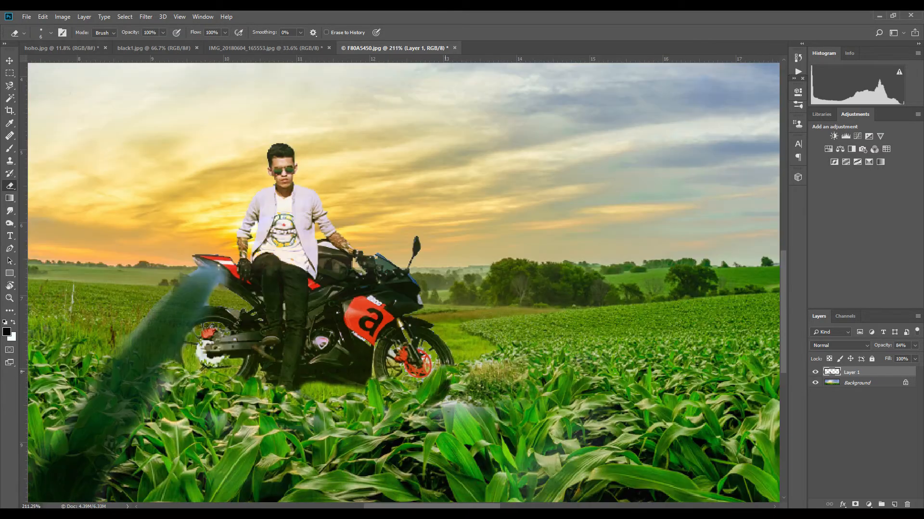
{"action": "scroll", "coordinate": [446, 389], "scroll_direction": "down", "scroll_amount": 3}
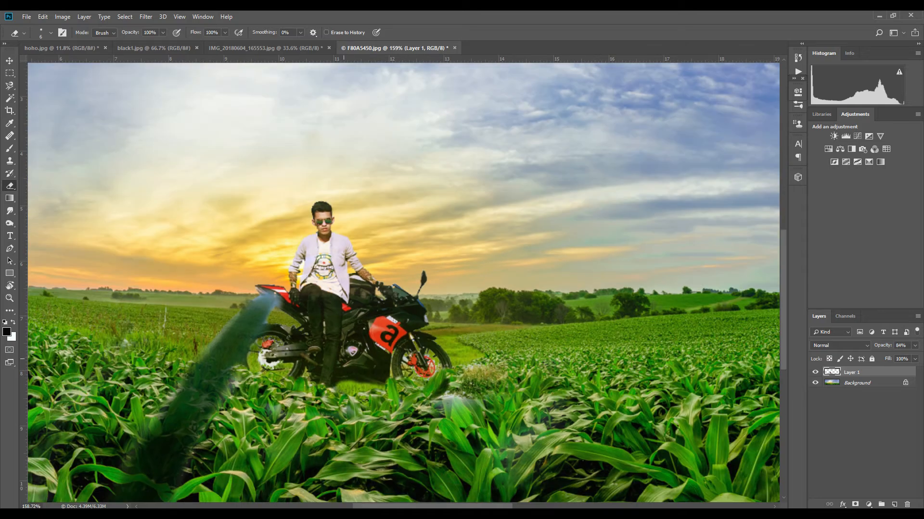
{"action": "scroll", "coordinate": [446, 388], "scroll_direction": "down", "scroll_amount": 7}
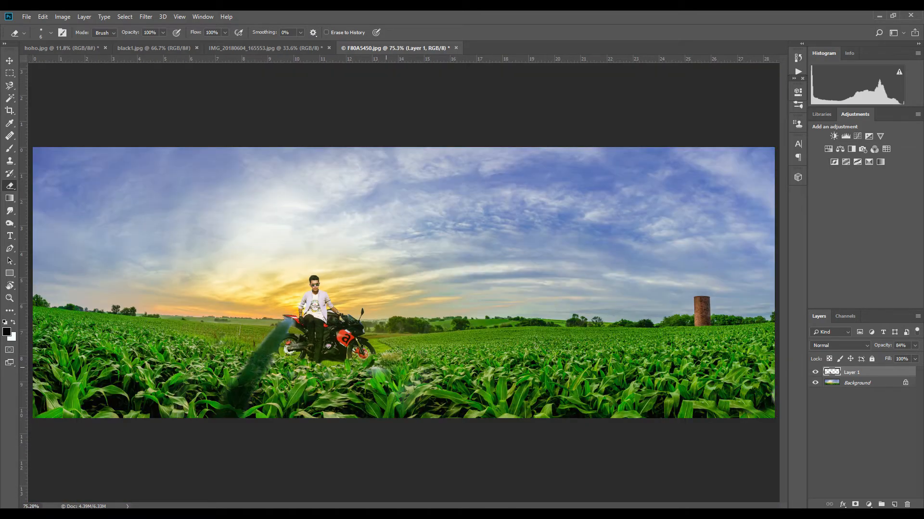
{"action": "key", "text": "ctrl+e"}
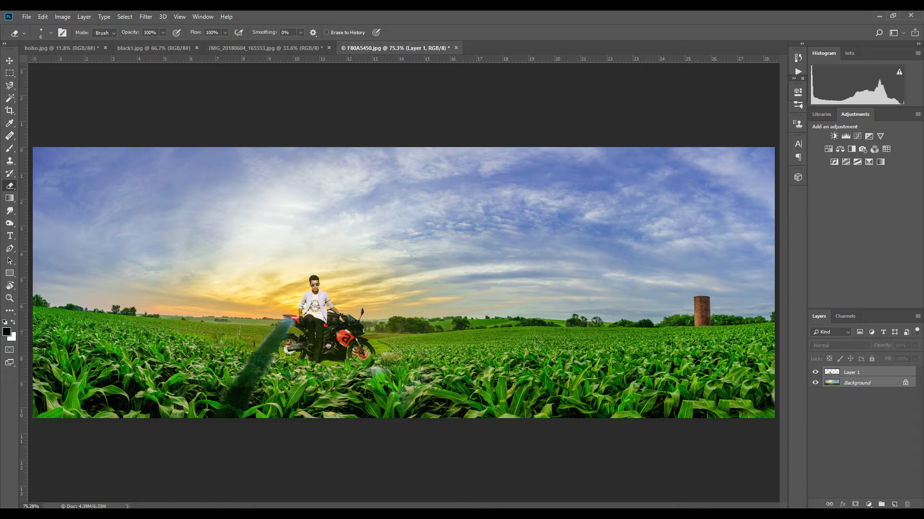
{"action": "key", "text": "ctrl+z"}
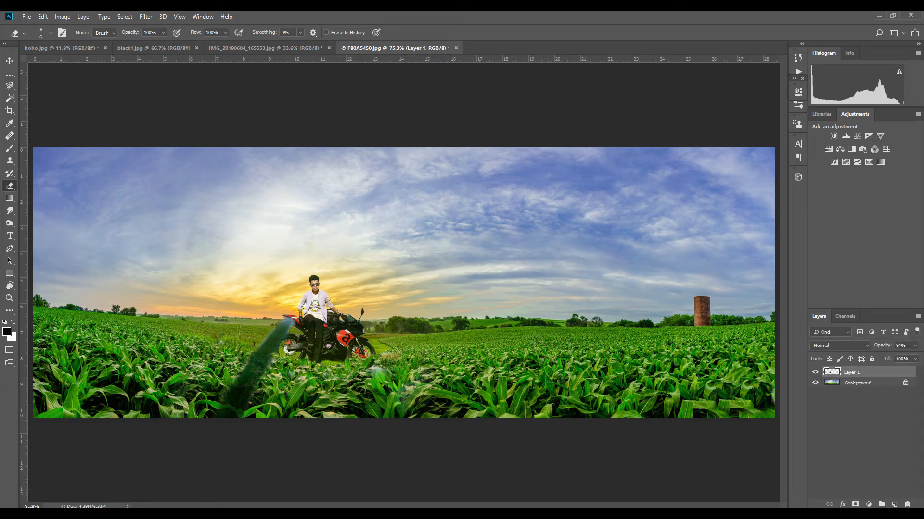
- Select Layer 1 with the Background, duplicate both, and merge the copies into a single layer
{"action": "left_click", "coordinate": [856, 383], "text": "ctrl"}
{"action": "key", "text": "ctrl+j"}
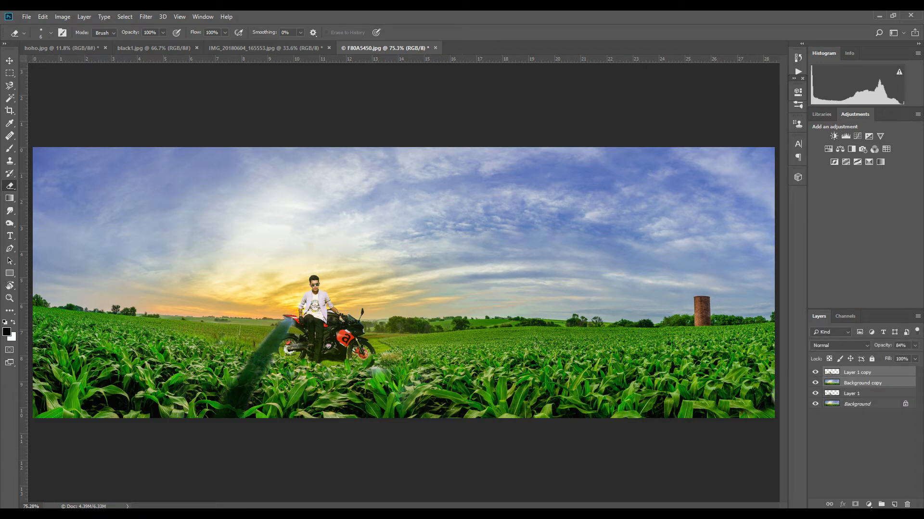
{"action": "key", "text": "ctrl+e"}
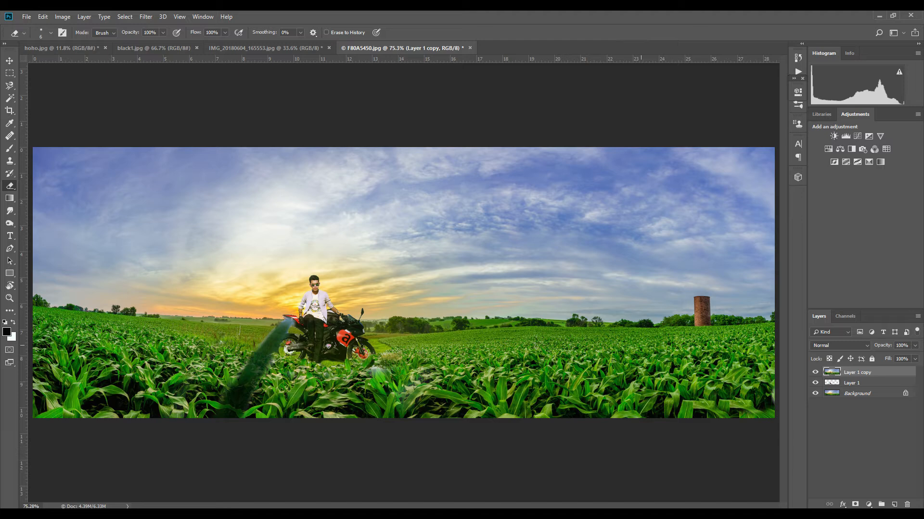
- Try a Channel Mixer adjustment with Green output set to Red 0, Green 0, Blue 100, then undo it
{"action": "key", "text": "ctrl+b"}
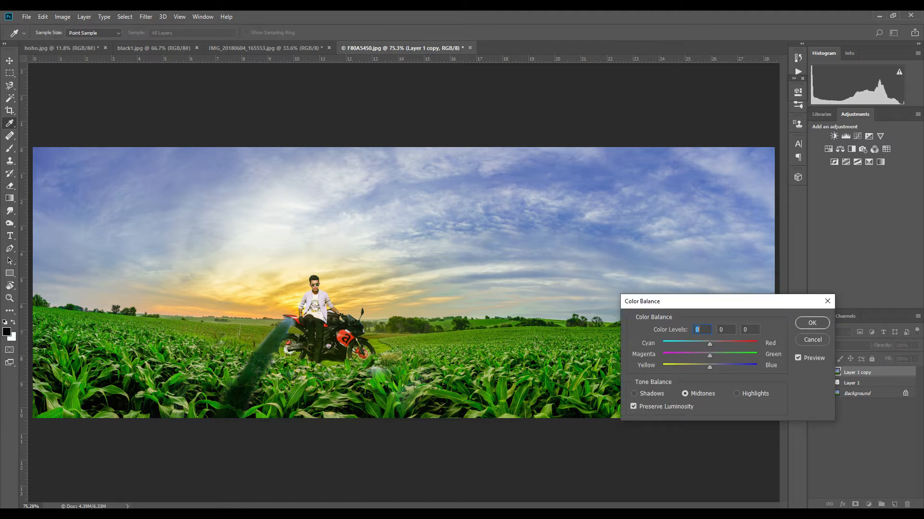
{"action": "key", "text": "Escape"}
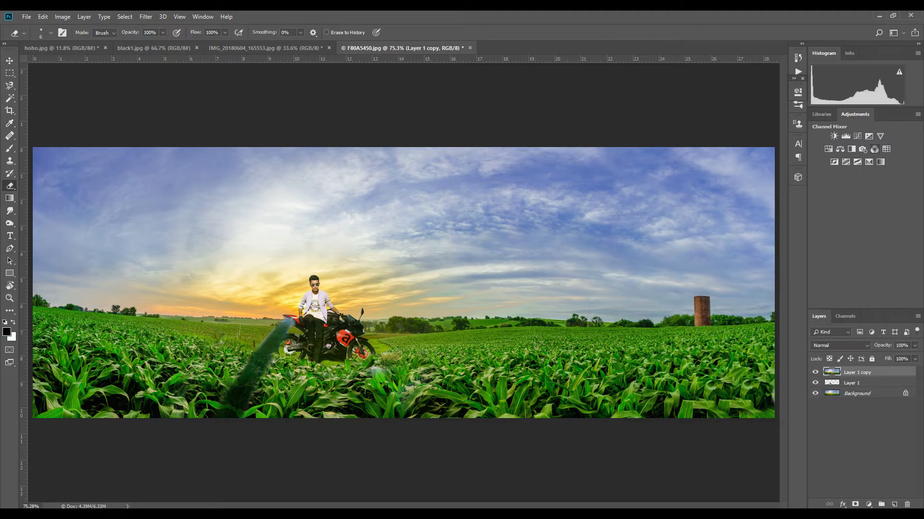
{"action": "left_click", "coordinate": [874, 149]}
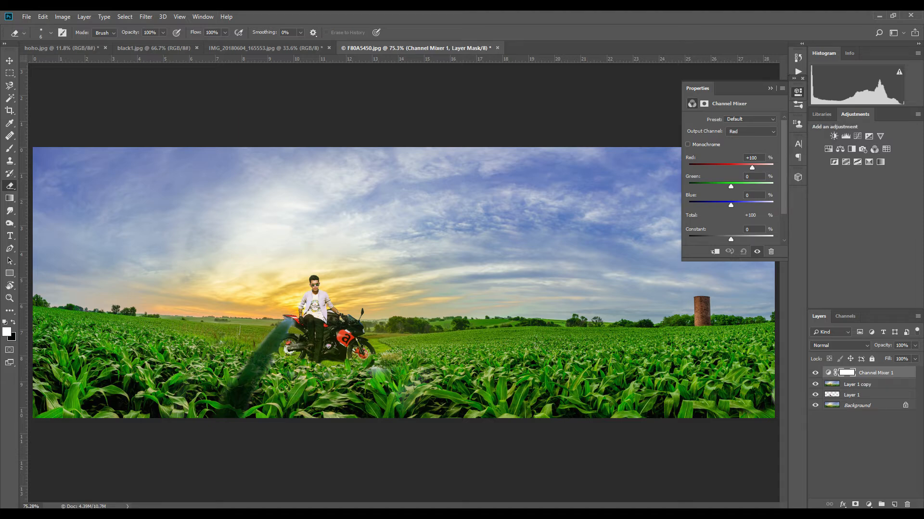
{"action": "left_click", "coordinate": [750, 131]}
{"action": "left_click", "coordinate": [741, 149]}
{"action": "double_click", "coordinate": [753, 176]}
{"action": "type", "text": "0"}
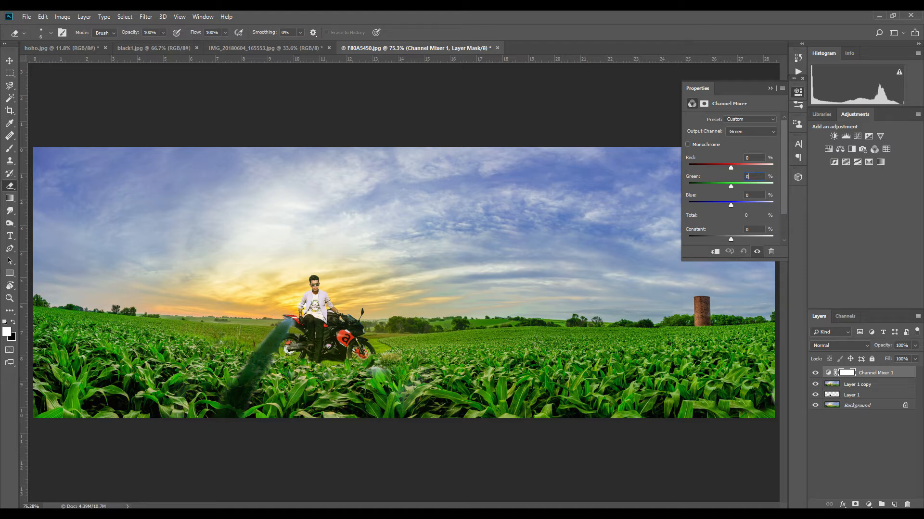
{"action": "double_click", "coordinate": [753, 230]}
{"action": "left_click_drag", "start_coordinate": [751, 196], "coordinate": [743, 195]}
{"action": "type", "text": "100"}
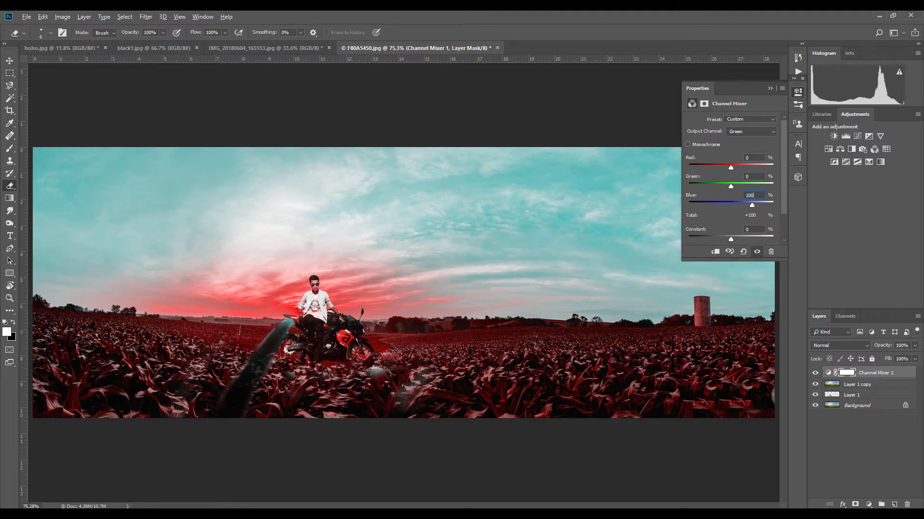
{"action": "key", "text": "ctrl+z"}
{"action": "key", "text": "ctrl+z"}
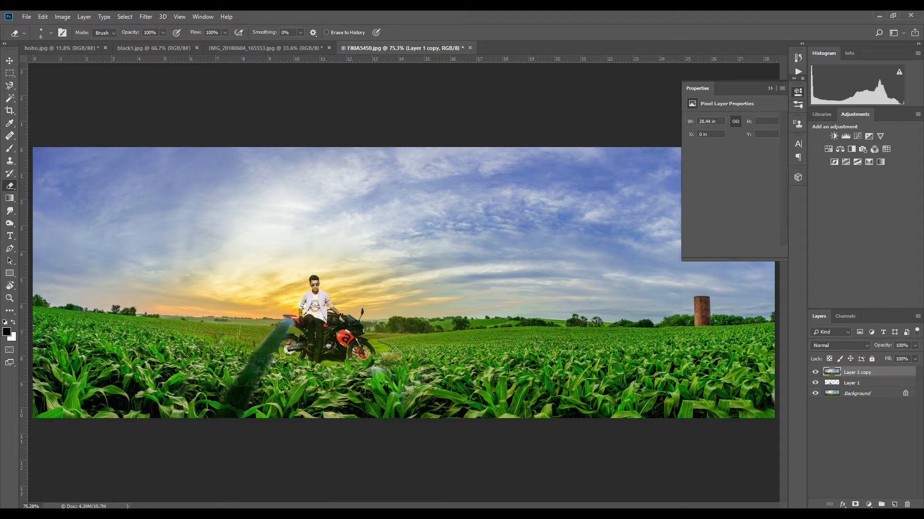
- Close the properties panel and duplicate the merged layer
{"action": "left_click", "coordinate": [797, 92]}
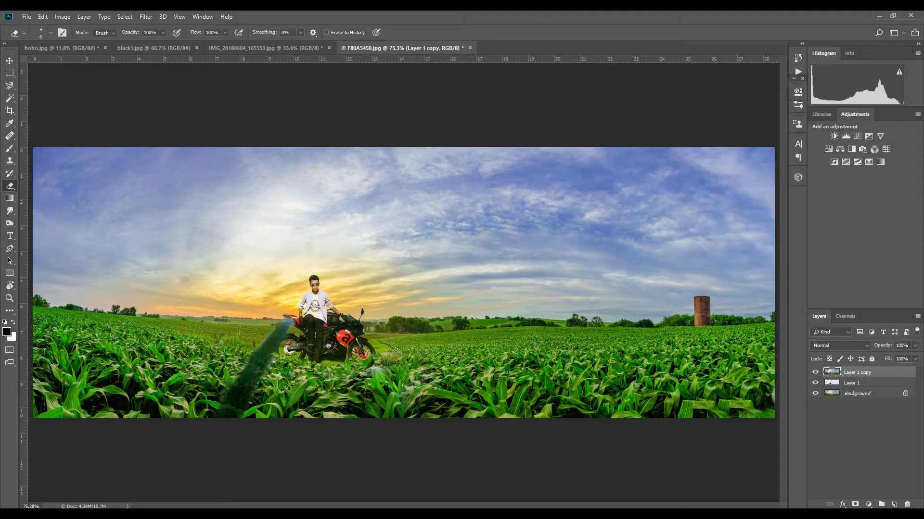
{"action": "key", "text": "alt+t"}
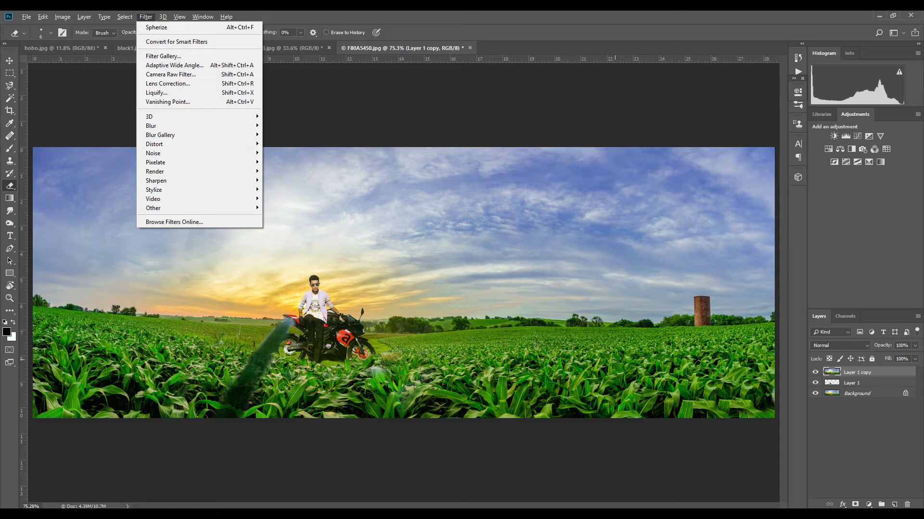
{"action": "key", "text": "Escape"}
{"action": "key", "text": "ctrl+j"}
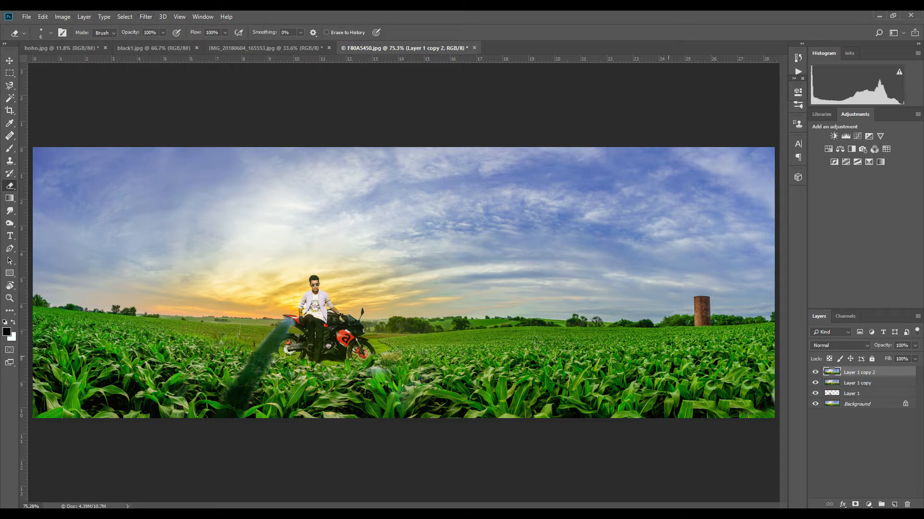
- Open Adaptive Wide Angle on the duplicated layer and try Perspective correction, adjusting scale, focal length and crop factor
{"action": "key", "text": "alt+t"}
{"action": "key", "text": "Up"}
{"action": "key", "text": "Up"}
{"action": "key", "text": "Up"}
{"action": "key", "text": "Up"}
{"action": "key", "text": "Up"}
{"action": "key", "text": "Up"}
{"action": "key", "text": "Up"}
{"action": "key", "text": "Up"}
{"action": "key", "text": "Up"}
{"action": "key", "text": "Up"}
{"action": "key", "text": "Up"}
{"action": "key", "text": "Up"}
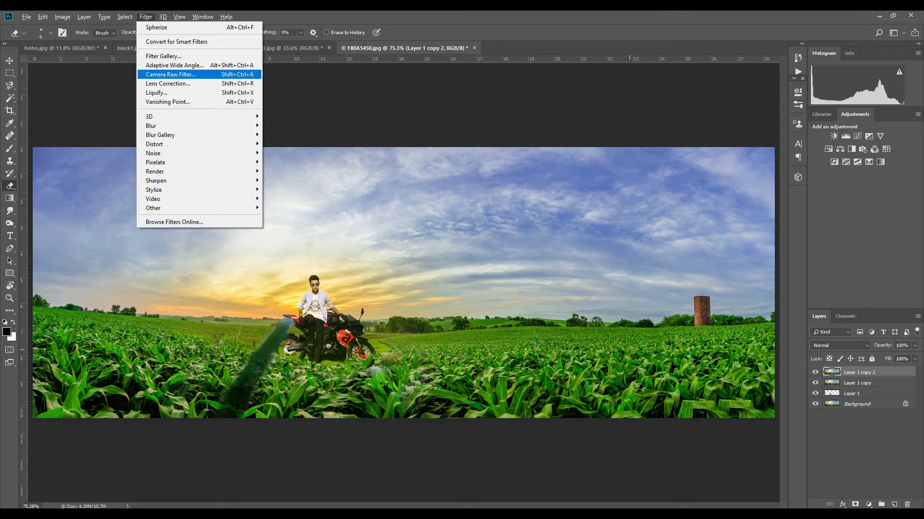
{"action": "key", "text": "Return"}
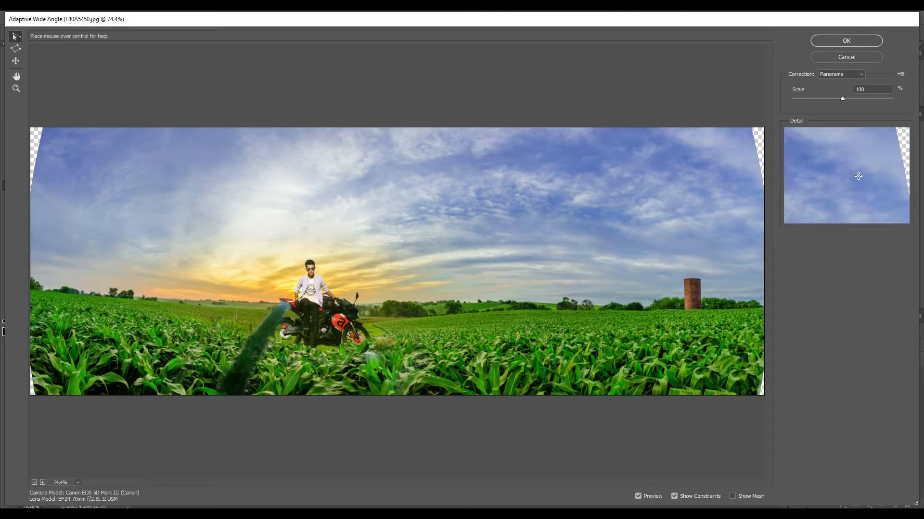
{"action": "left_click", "coordinate": [840, 75]}
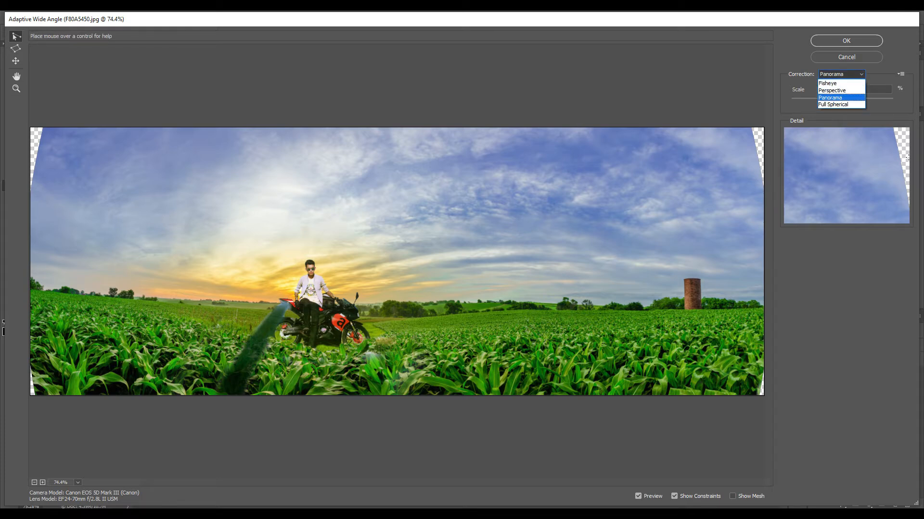
{"action": "left_click", "coordinate": [832, 90]}
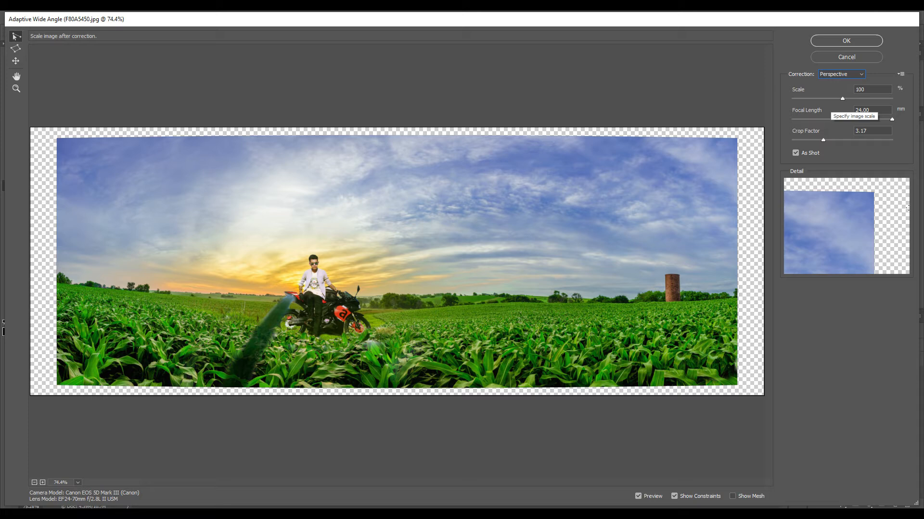
{"action": "left_click", "coordinate": [825, 99]}
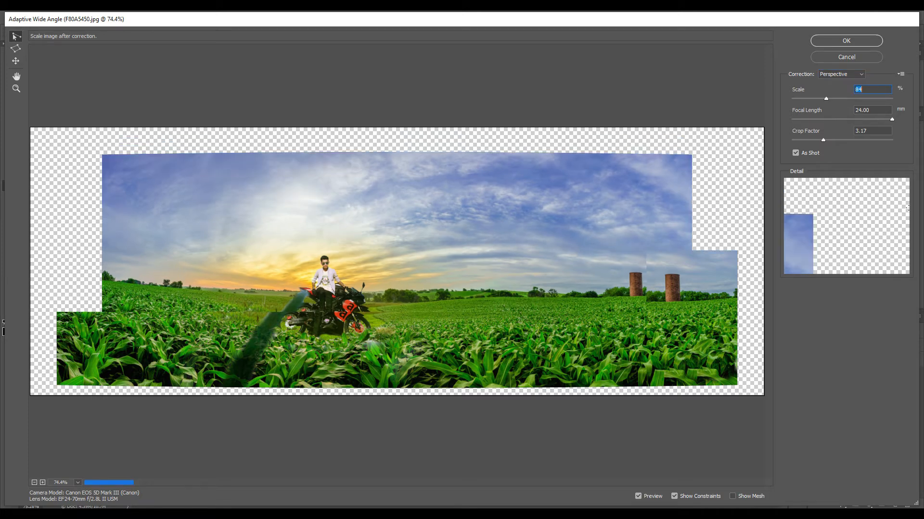
{"action": "left_click", "coordinate": [839, 100]}
{"action": "left_click", "coordinate": [836, 119]}
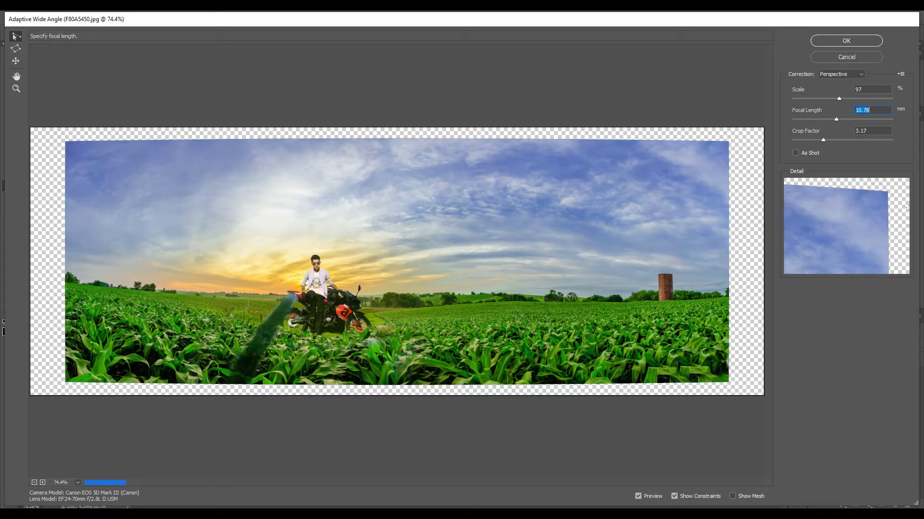
{"action": "left_click", "coordinate": [846, 120]}
{"action": "left_click_drag", "start_coordinate": [846, 120], "coordinate": [892, 119]}
{"action": "left_click_drag", "start_coordinate": [823, 140], "coordinate": [813, 140]}
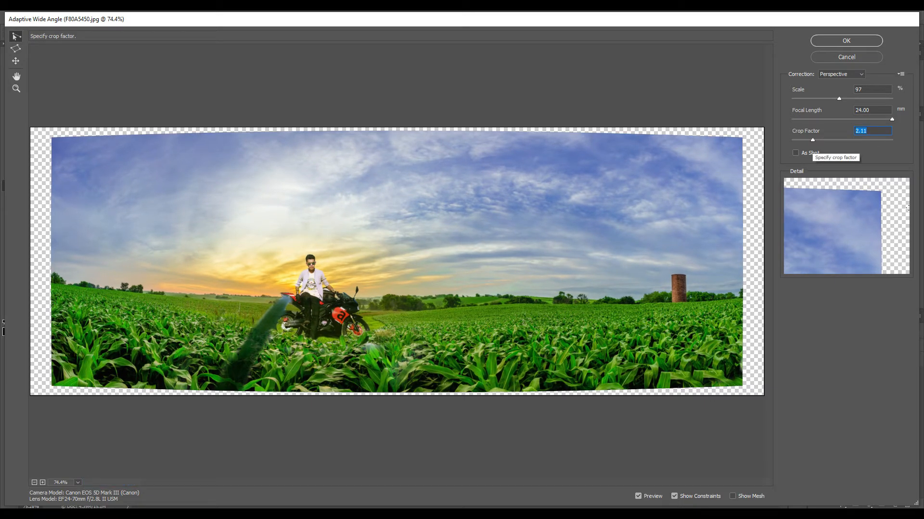
- Switch the correction to Panorama, set the scale to 113%, and apply the Adaptive Wide Angle filter
{"action": "left_click", "coordinate": [840, 74]}
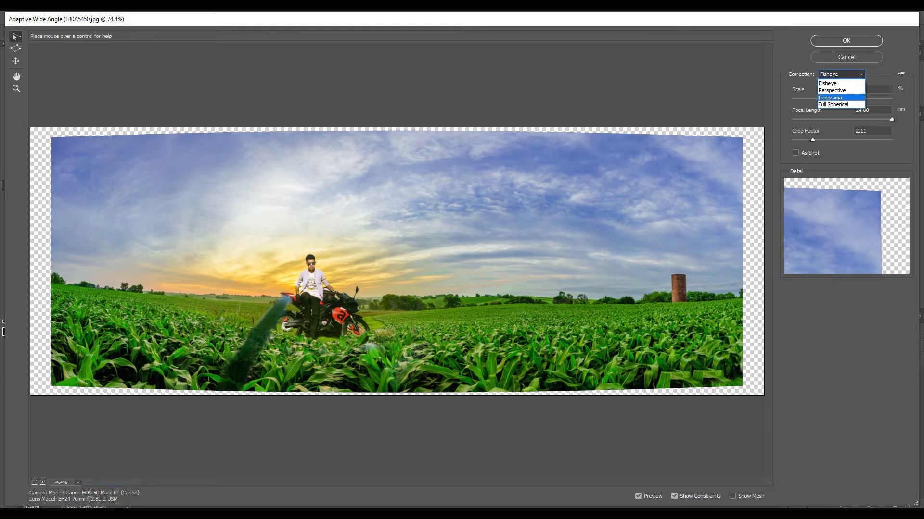
{"action": "left_click", "coordinate": [837, 98]}
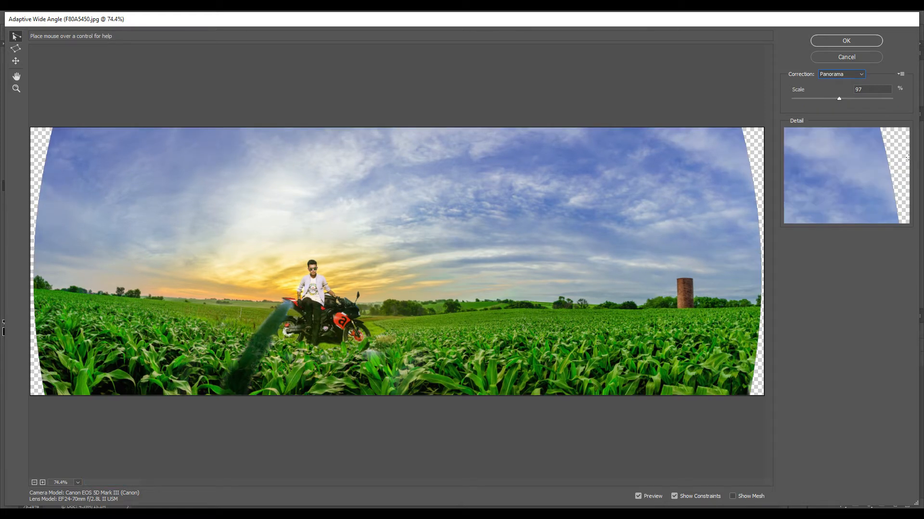
{"action": "left_click", "coordinate": [827, 98]}
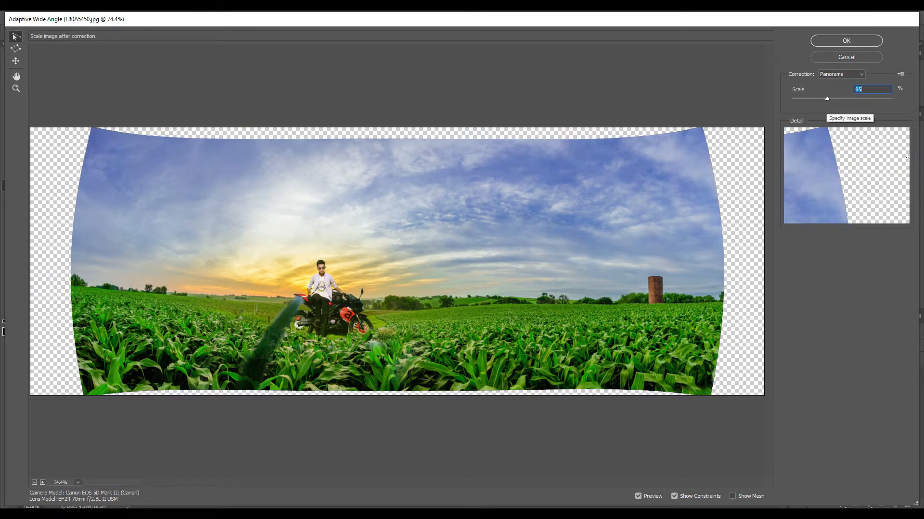
{"action": "left_click", "coordinate": [818, 99]}
{"action": "left_click", "coordinate": [817, 98]}
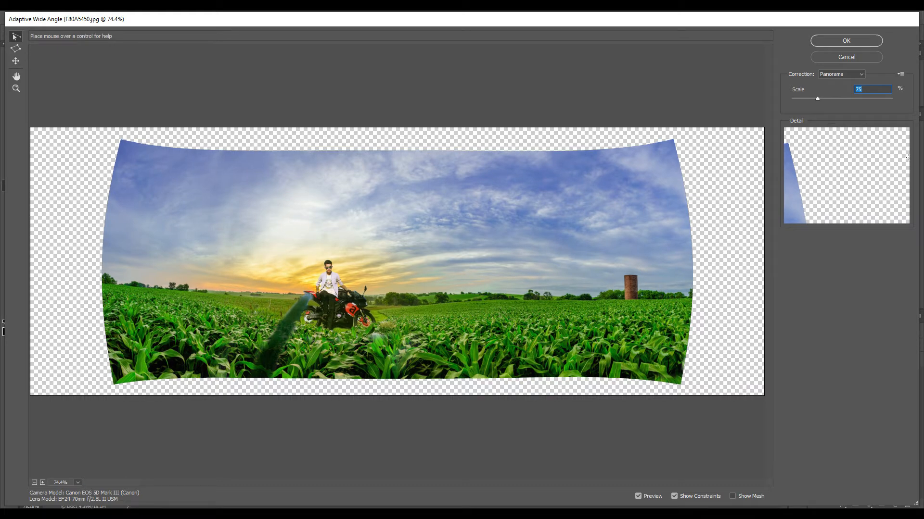
{"action": "left_click", "coordinate": [824, 98]}
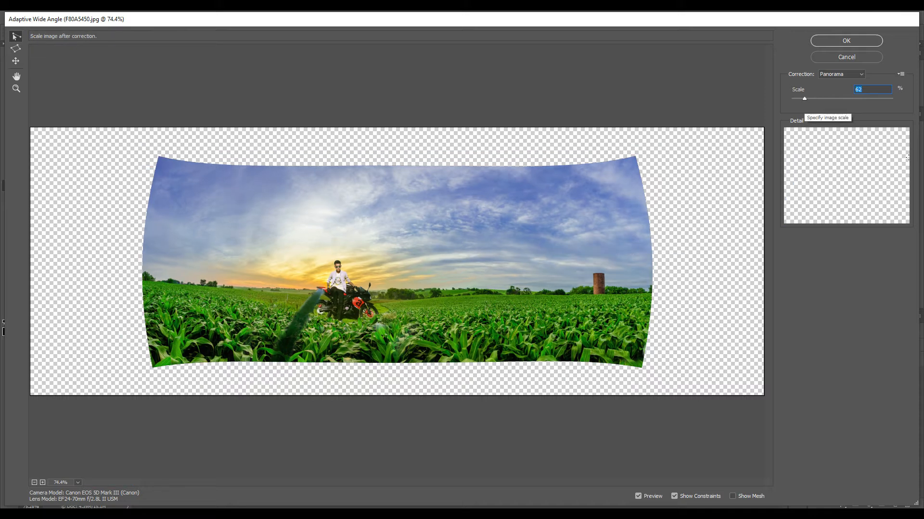
{"action": "left_click", "coordinate": [845, 99]}
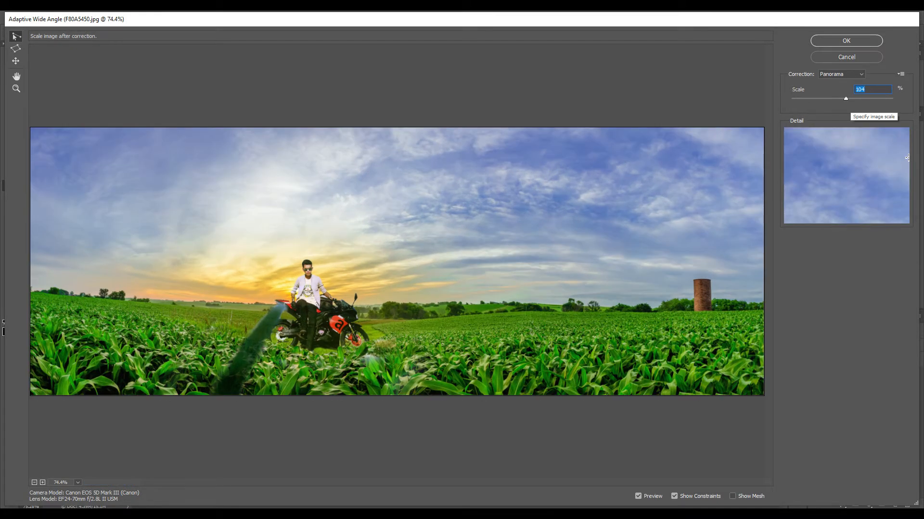
{"action": "left_click", "coordinate": [856, 99]}
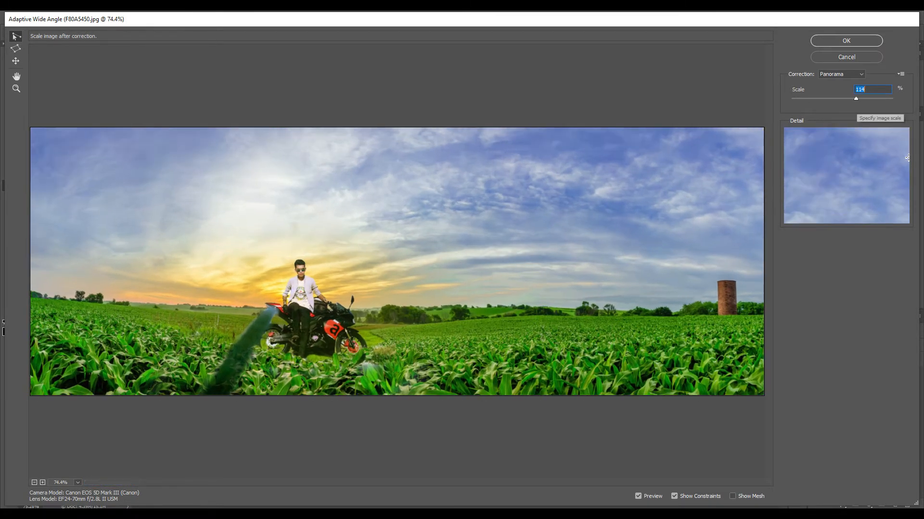
{"action": "left_click", "coordinate": [855, 98]}
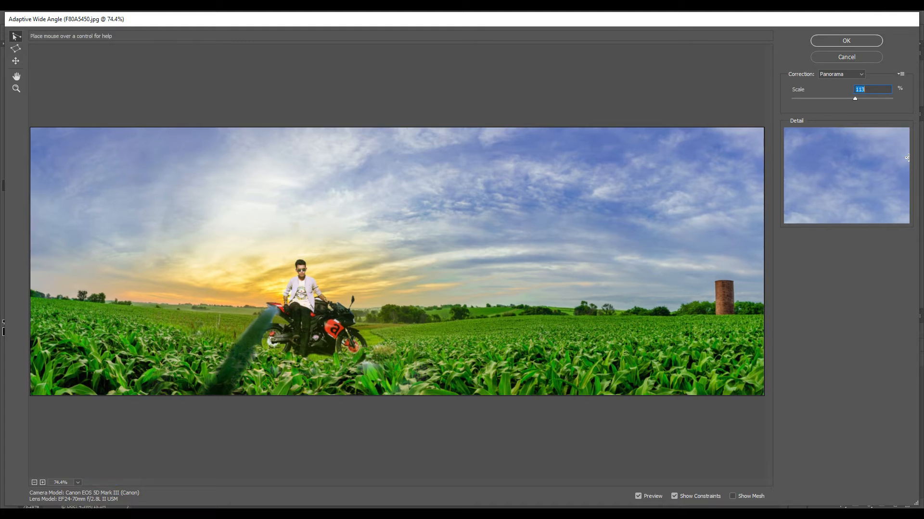
{"action": "left_click", "coordinate": [846, 40]}
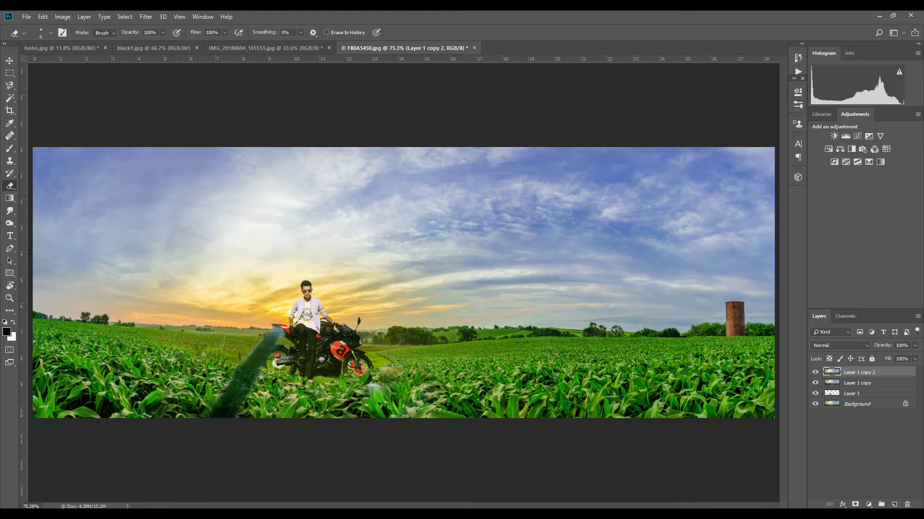
- Select the two copy layers, merge them together, and delete the merged layer
{"action": "left_click", "coordinate": [815, 372]}
{"action": "left_click", "coordinate": [815, 373]}
{"action": "left_click", "coordinate": [857, 384]}
{"action": "left_click", "coordinate": [859, 373]}
{"action": "left_click", "coordinate": [857, 383], "text": "ctrl"}
{"action": "key", "text": "ctrl+e"}
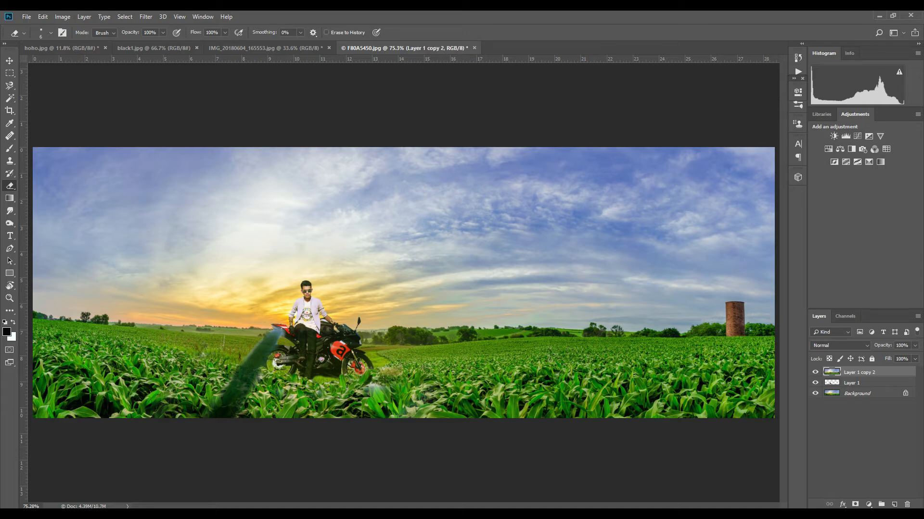
{"action": "key", "text": "Delete"}
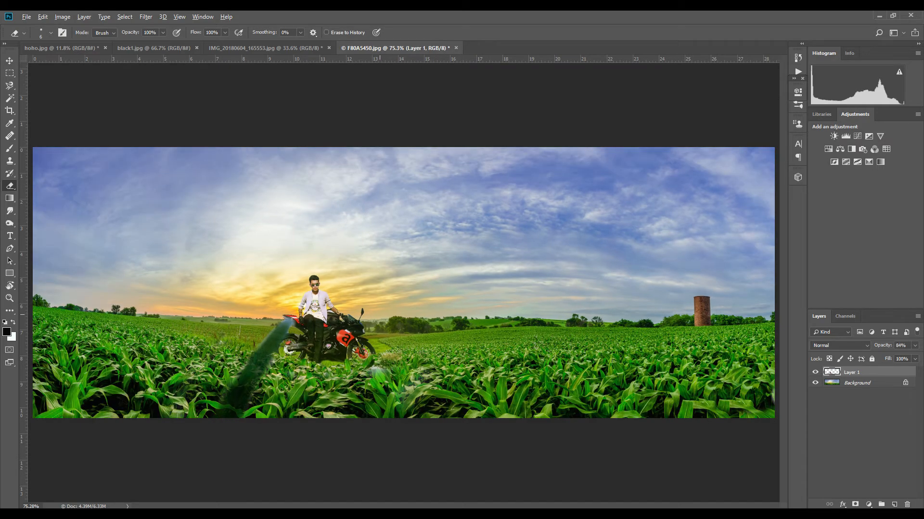
- Try selecting the ground beneath the bike with a pen path converted to a selection, then deselect
{"action": "scroll", "coordinate": [344, 366], "scroll_direction": "up", "scroll_amount": 8}
{"action": "scroll", "coordinate": [344, 366], "scroll_direction": "up", "scroll_amount": 3}
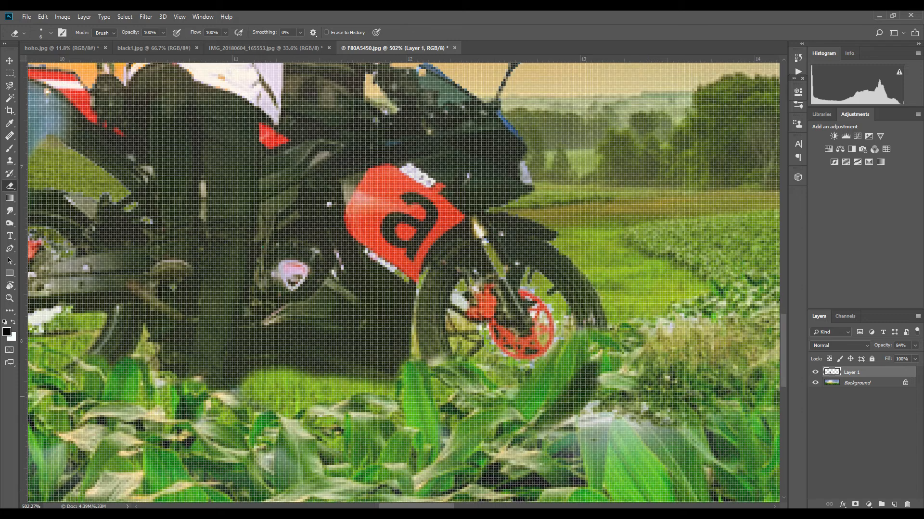
{"action": "scroll", "coordinate": [344, 366], "scroll_direction": "down", "scroll_amount": 3}
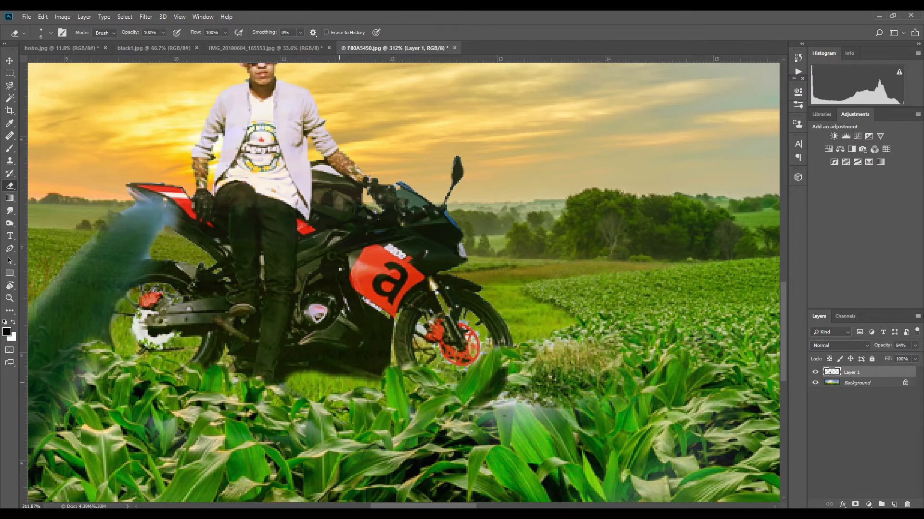
{"action": "key", "text": "p"}
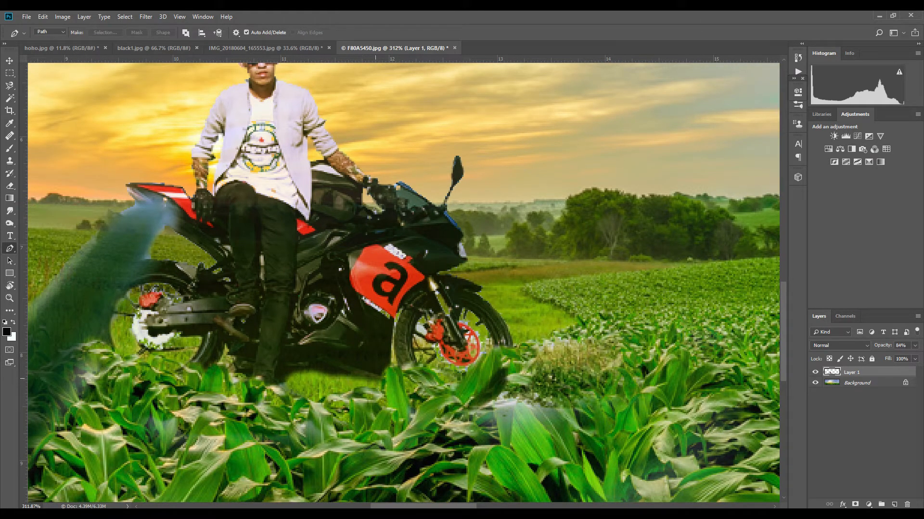
{"action": "left_click", "coordinate": [388, 375]}
{"action": "left_click_drag", "start_coordinate": [369, 378], "coordinate": [357, 374]}
{"action": "left_click_drag", "start_coordinate": [320, 367], "coordinate": [313, 367]}
{"action": "left_click", "coordinate": [284, 369]}
{"action": "left_click_drag", "start_coordinate": [284, 369], "coordinate": [277, 379]}
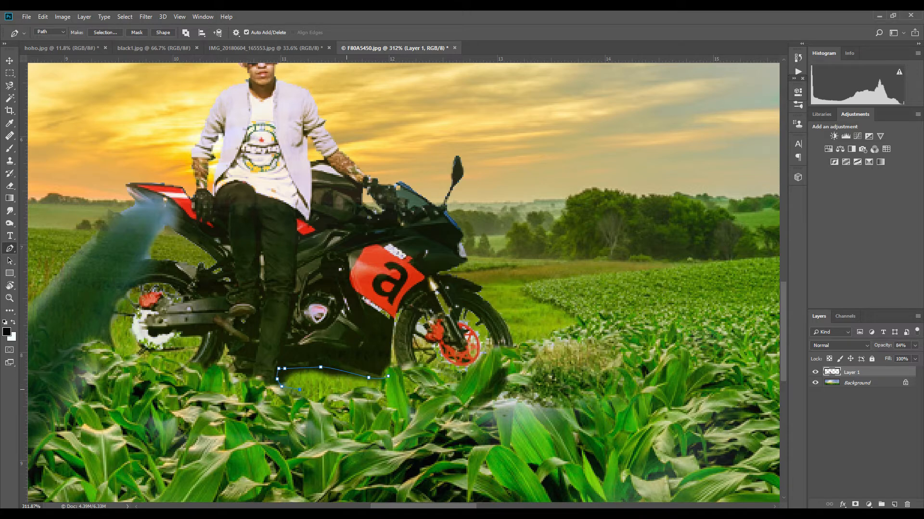
{"action": "right_click", "coordinate": [332, 185]}
{"action": "left_click", "coordinate": [366, 234]}
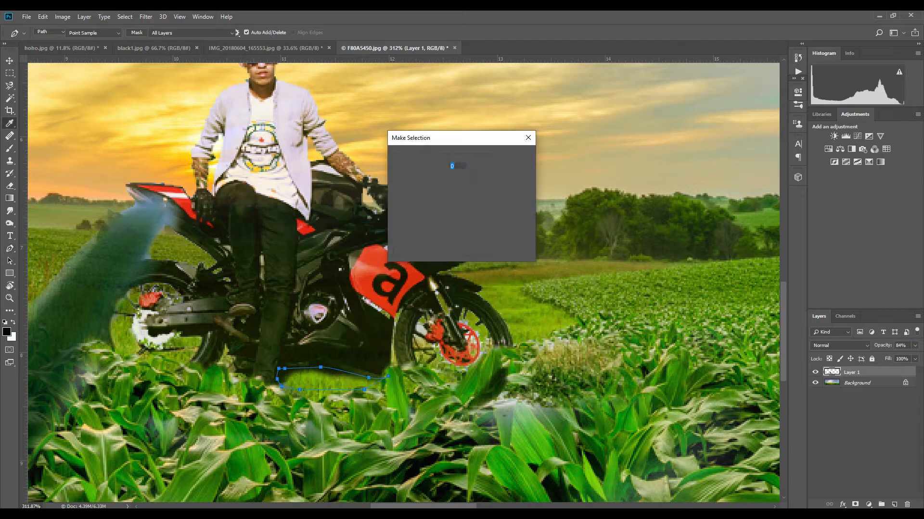
{"action": "key", "text": "Return"}
{"action": "key", "text": "ctrl+d"}
- Try a Lens Flare at 100% brightness with 50-300mm Zoom on the Background near the sun, then undo it
{"action": "scroll", "coordinate": [437, 367], "scroll_direction": "down", "scroll_amount": 10}
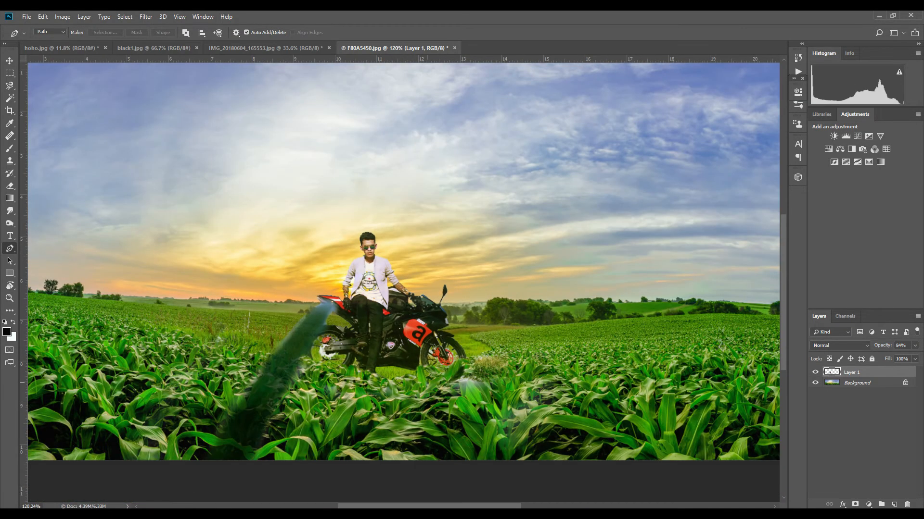
{"action": "scroll", "coordinate": [398, 384], "scroll_direction": "up", "scroll_amount": 4}
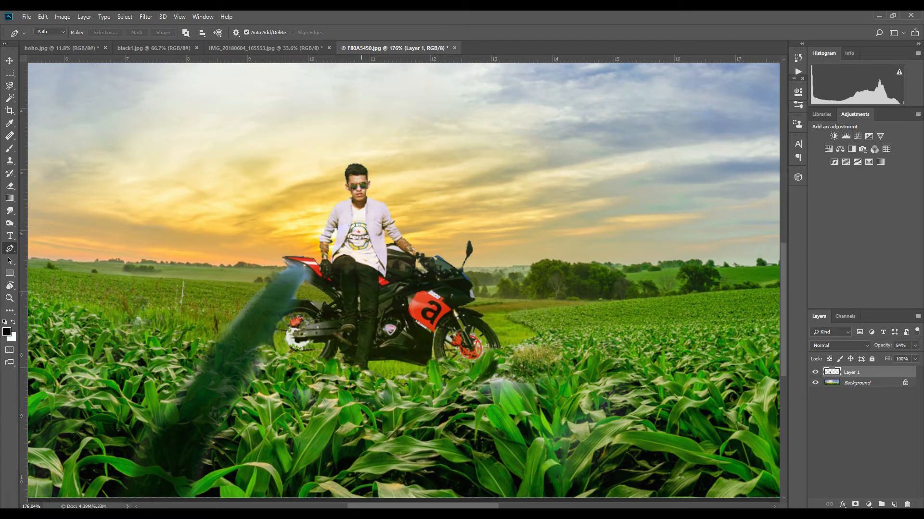
{"action": "scroll", "coordinate": [283, 356], "scroll_direction": "down", "scroll_amount": 9}
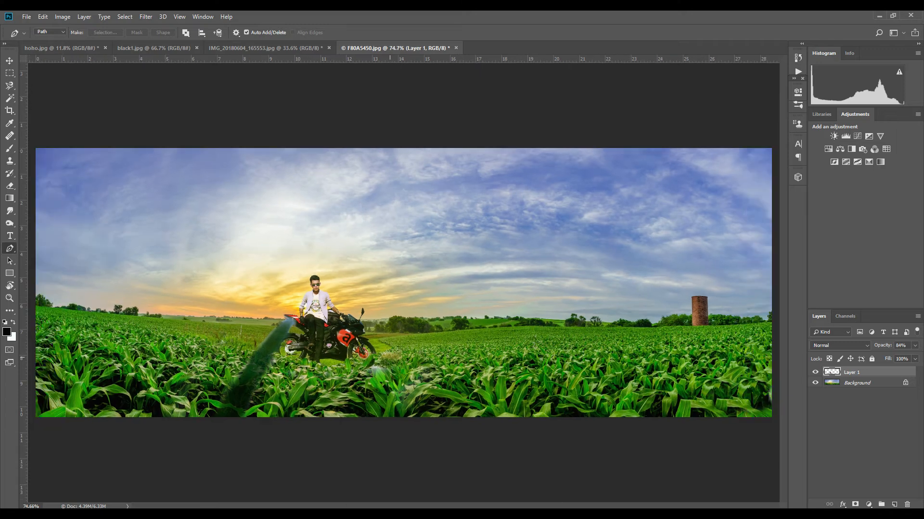
{"action": "scroll", "coordinate": [282, 356], "scroll_direction": "up", "scroll_amount": 1}
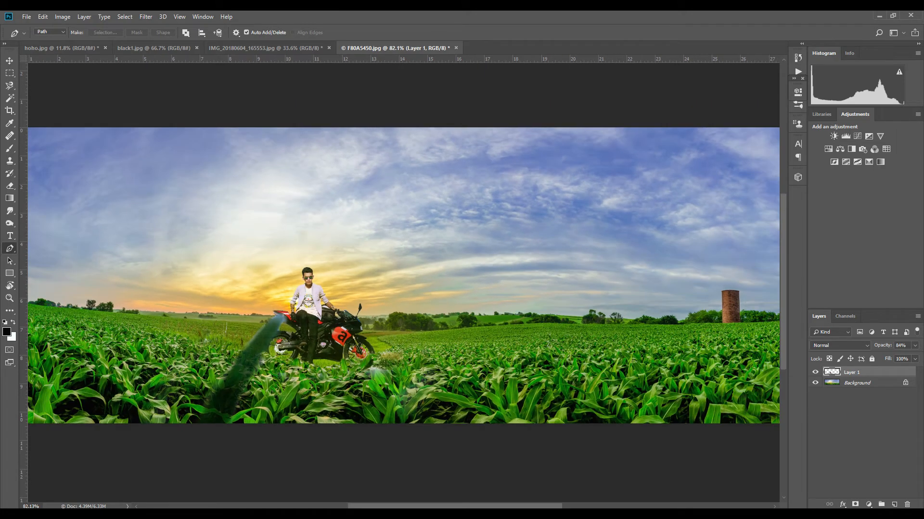
{"action": "left_click", "coordinate": [856, 383]}
{"action": "left_click", "coordinate": [145, 17]}
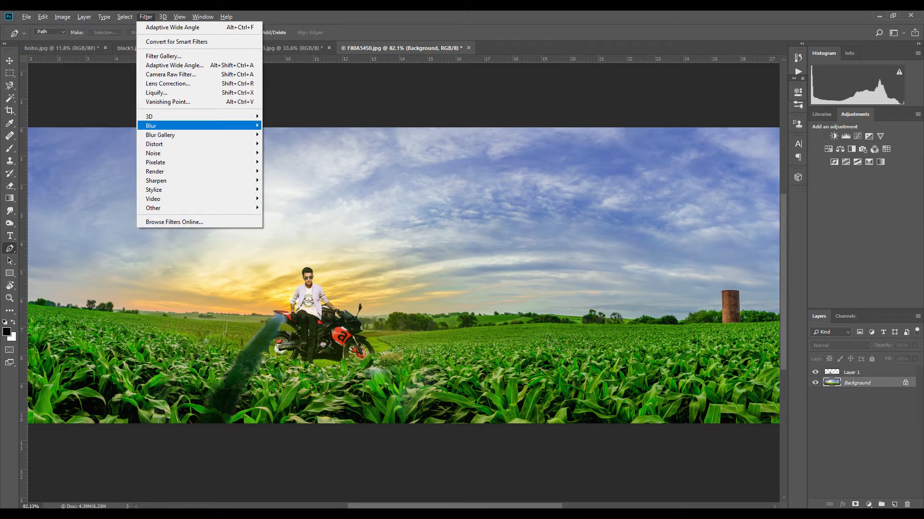
{"action": "mouse_move", "coordinate": [192, 126]}
{"action": "mouse_move", "coordinate": [192, 171]}
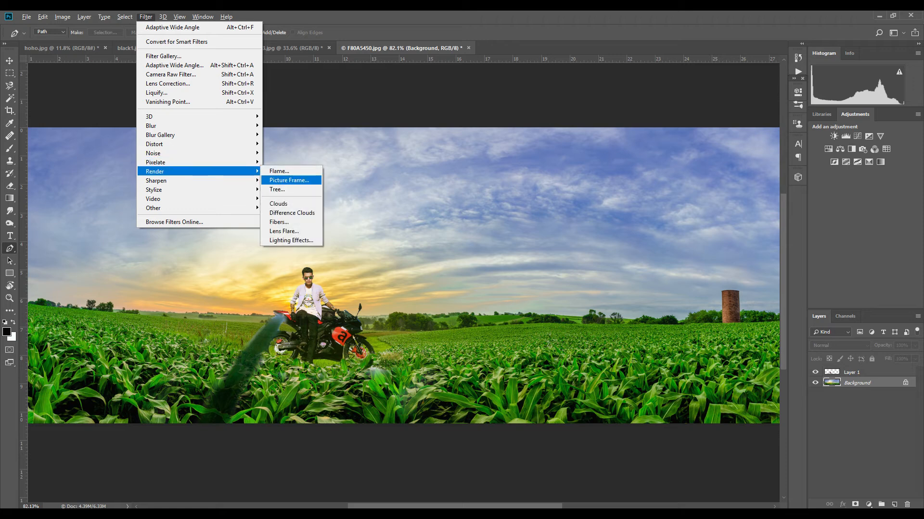
{"action": "left_click", "coordinate": [284, 231]}
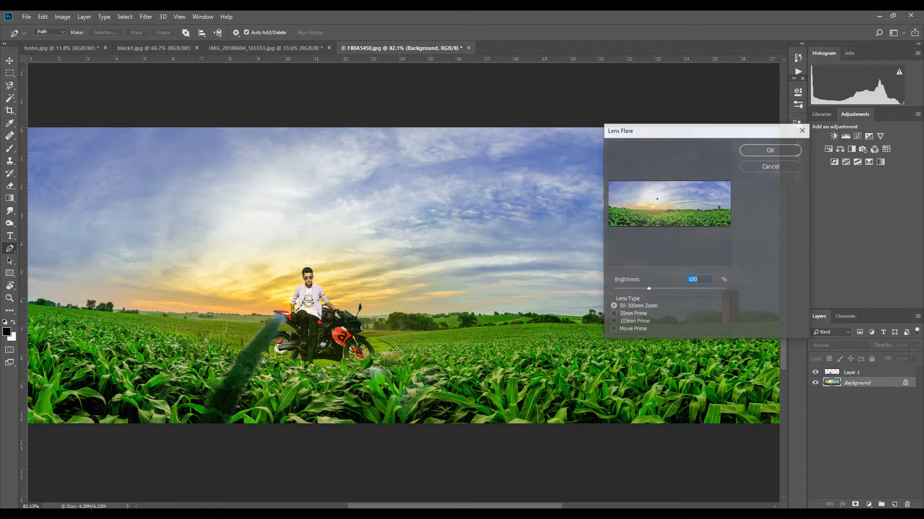
{"action": "left_click", "coordinate": [650, 203]}
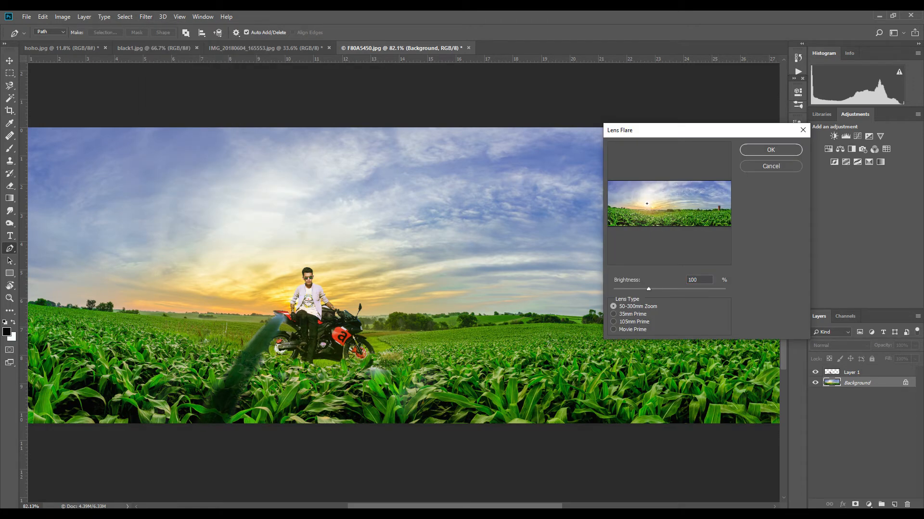
{"action": "key", "text": "Return"}
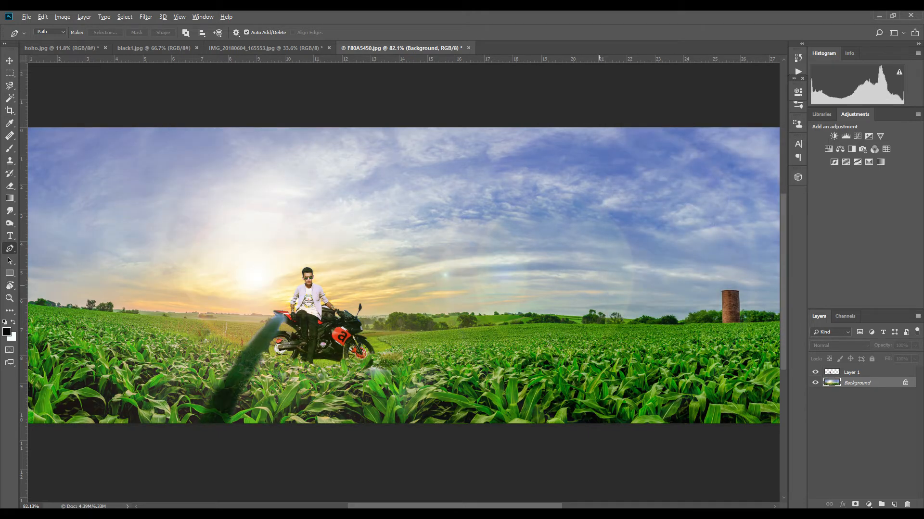
{"action": "key", "text": "ctrl+z"}
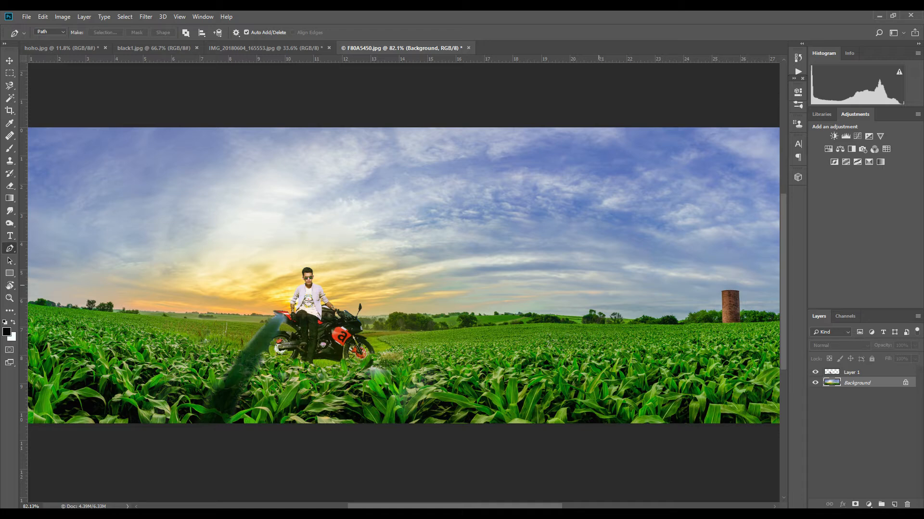
- Select Layer 1 together with the Background and duplicate both layers
{"action": "scroll", "coordinate": [539, 292], "scroll_direction": "down", "scroll_amount": 1}
{"action": "scroll", "coordinate": [539, 291], "scroll_direction": "up", "scroll_amount": 1}
{"action": "scroll", "coordinate": [522, 299], "scroll_direction": "down", "scroll_amount": 1}
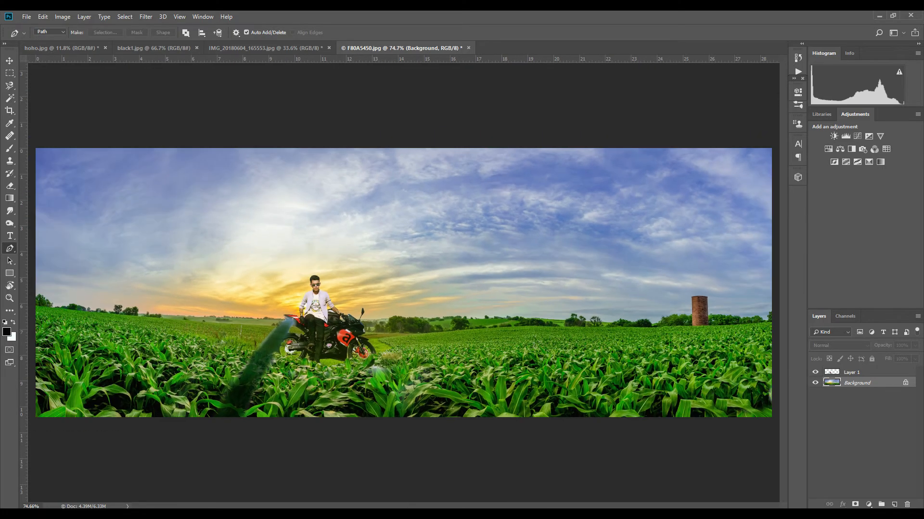
{"action": "left_click", "coordinate": [866, 372], "text": "ctrl"}
{"action": "key", "text": "ctrl+j"}
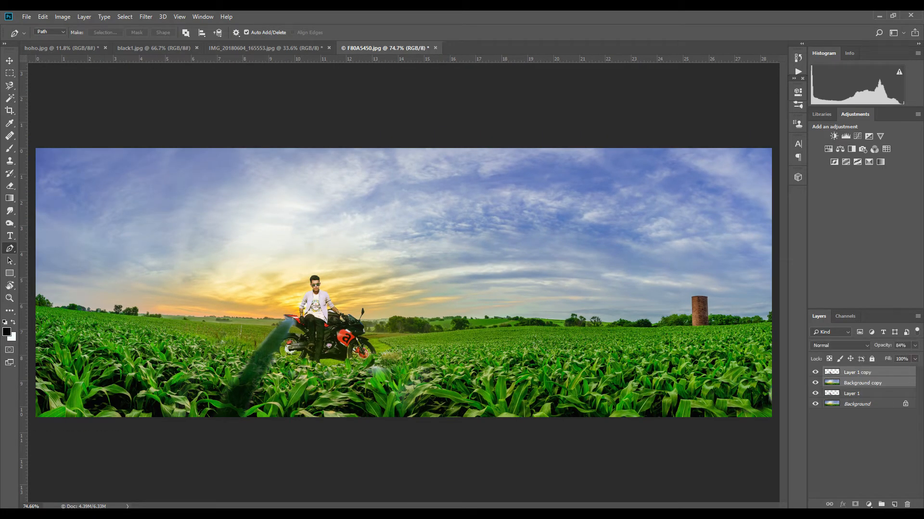
- Merge the two selected copy layers and duplicate the merged layer
{"action": "key", "text": "ctrl+e"}
{"action": "key", "text": "ctrl+j"}
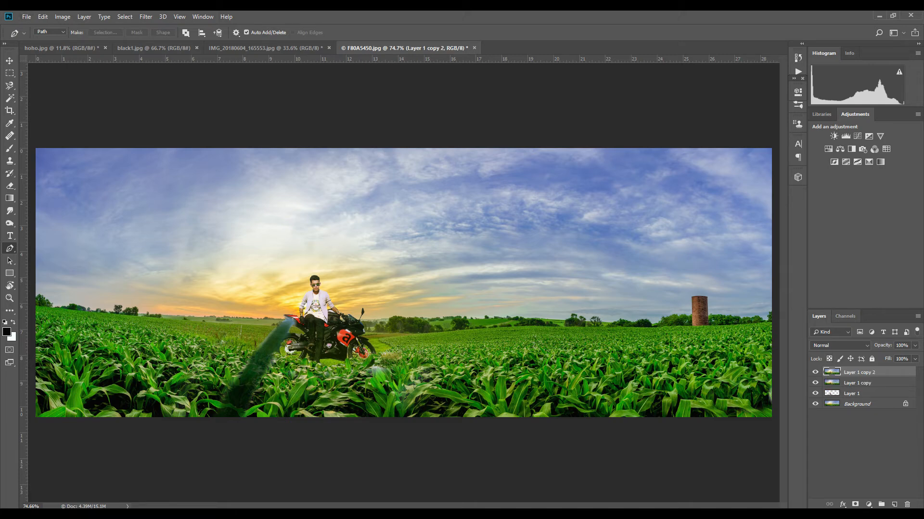
{"action": "key", "text": "Print"}
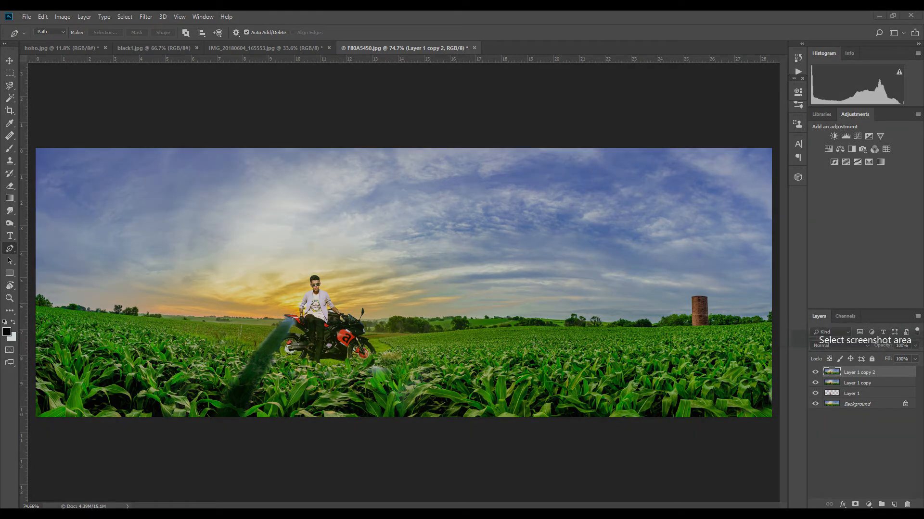
{"action": "key", "text": "Escape"}
- Set the duplicate's blend mode to Overlay and desaturate it with Hue/Saturation at -100 saturation
{"action": "left_click", "coordinate": [840, 346]}
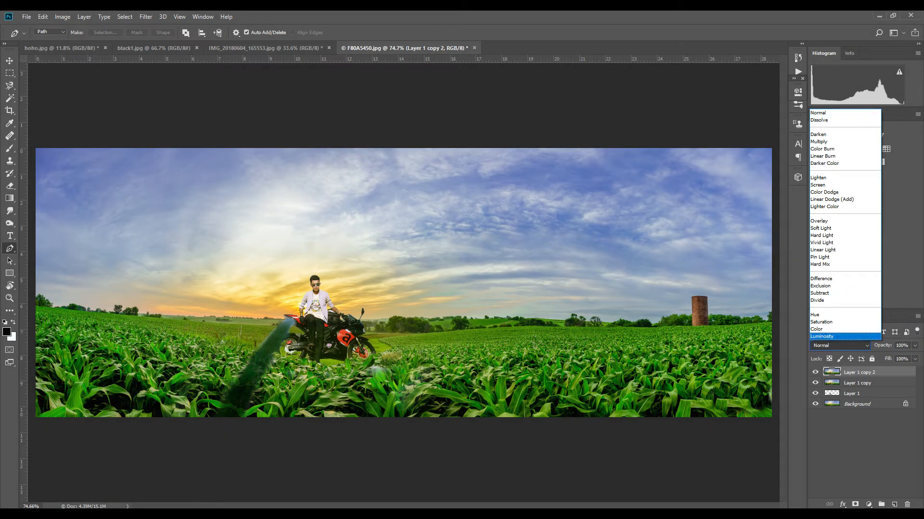
{"action": "left_click", "coordinate": [820, 222]}
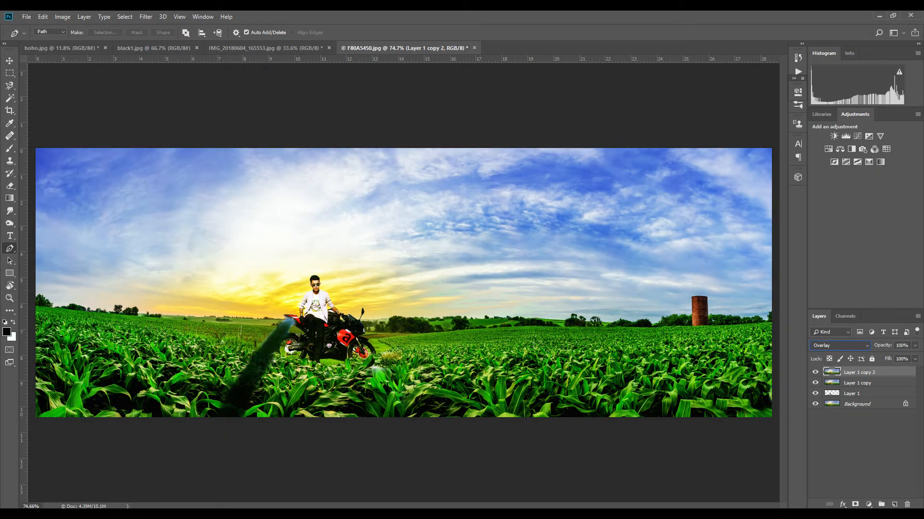
{"action": "key", "text": "ctrl+u"}
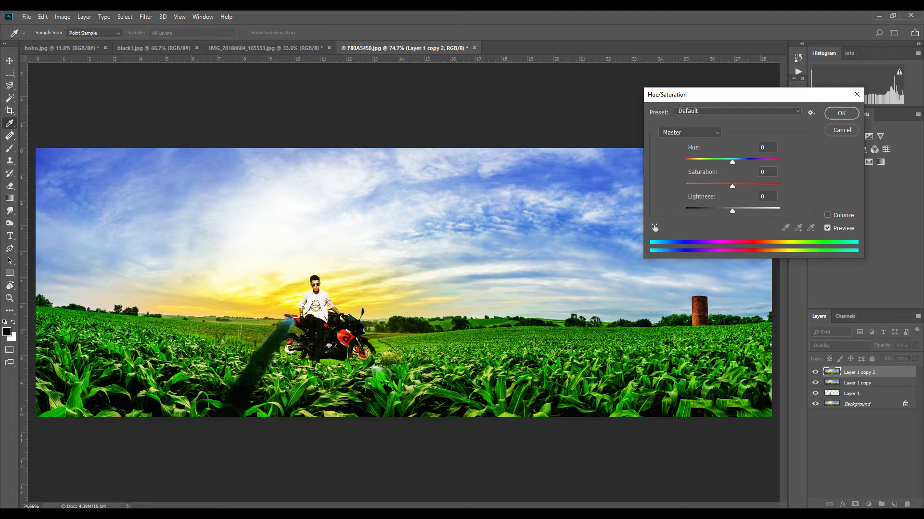
{"action": "left_click_drag", "start_coordinate": [733, 187], "coordinate": [685, 187]}
{"action": "key", "text": "Return"}
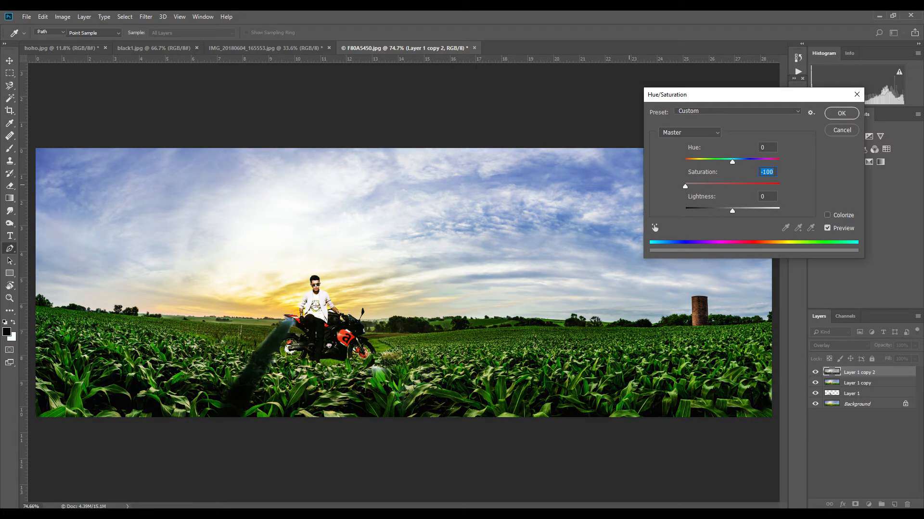
- Apply a High Pass filter to the desaturated overlay layer
{"action": "left_click", "coordinate": [146, 17]}
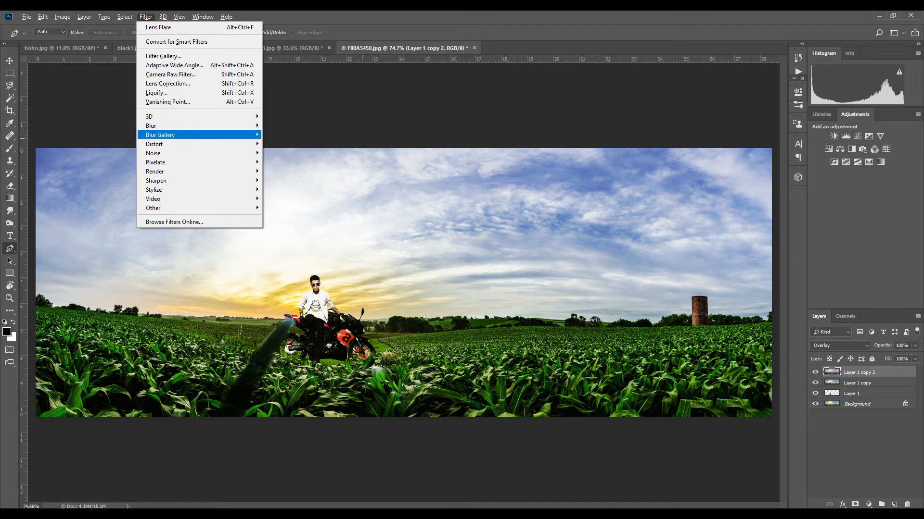
{"action": "mouse_move", "coordinate": [202, 135]}
{"action": "mouse_move", "coordinate": [202, 208]}
{"action": "left_click", "coordinate": [283, 217]}
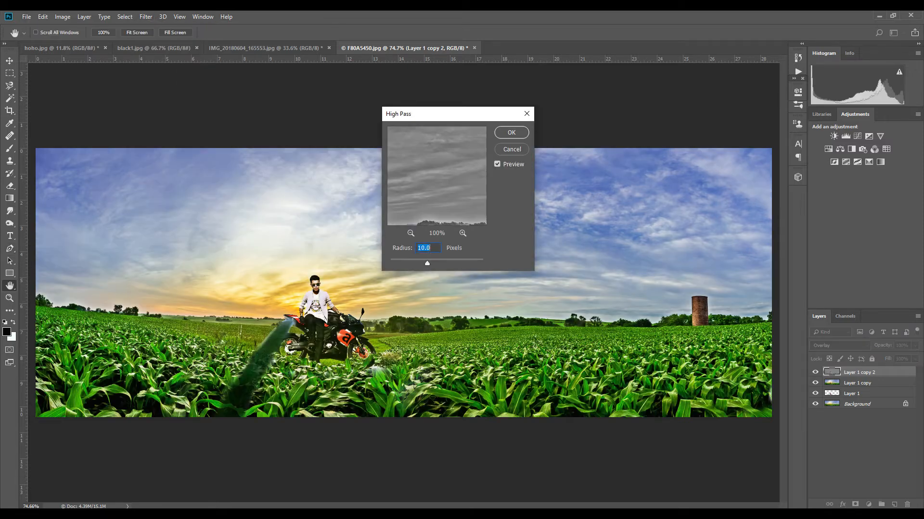
{"action": "left_click_drag", "start_coordinate": [427, 263], "coordinate": [401, 263]}
{"action": "key", "text": "Return"}
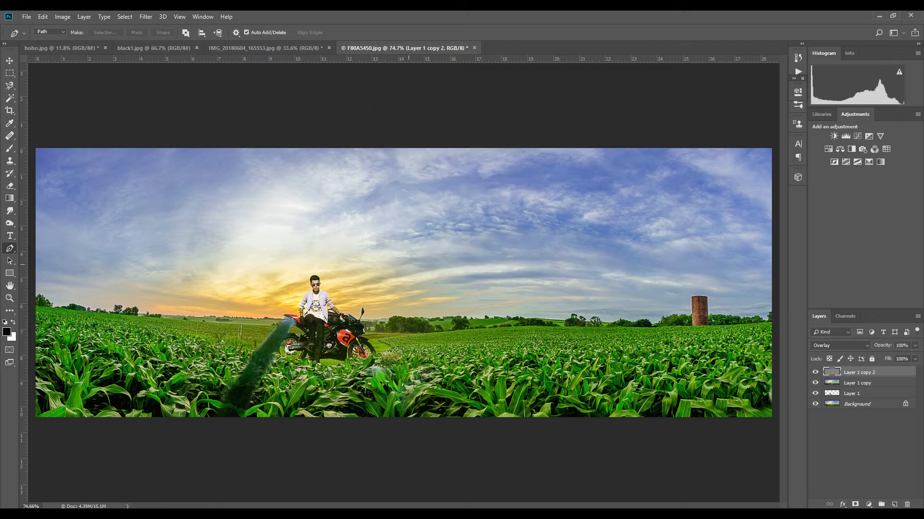
- Add a hide-all layer mask to the high-pass layer and paint it back over the rider with an 18 px brush
{"action": "key", "text": "l"}
{"action": "key", "text": "alt+l"}
{"action": "key", "text": "m"}
{"action": "key", "text": "h"}
{"action": "key", "text": "b"}
{"action": "scroll", "coordinate": [322, 327], "scroll_direction": "up", "scroll_amount": 6}
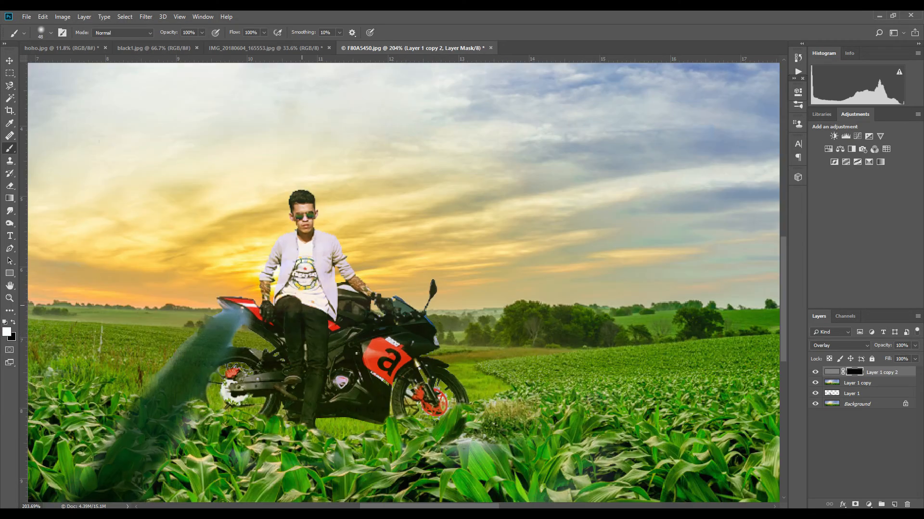
{"action": "right_click", "coordinate": [315, 232]}
{"action": "type", "text": "18"}
{"action": "key", "text": "Return"}
{"action": "mouse_move", "coordinate": [287, 246]}
{"action": "left_mouse_down"}
{"action": "mouse_move", "coordinate": [268, 293]}
{"action": "mouse_move", "coordinate": [284, 287]}
{"action": "mouse_move", "coordinate": [296, 253]}
{"action": "mouse_move", "coordinate": [315, 283]}
{"action": "mouse_move", "coordinate": [331, 260]}
{"action": "left_mouse_up"}
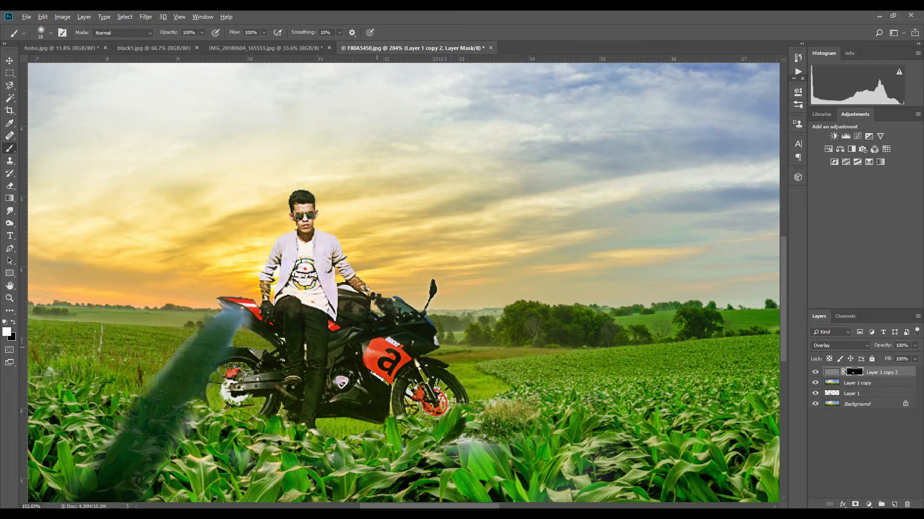
- Compare the high-pass layer switched on and off, and lower its opacity to 33%
{"action": "scroll", "coordinate": [370, 344], "scroll_direction": "down", "scroll_amount": 6}
{"action": "scroll", "coordinate": [451, 355], "scroll_direction": "down", "scroll_amount": 2}
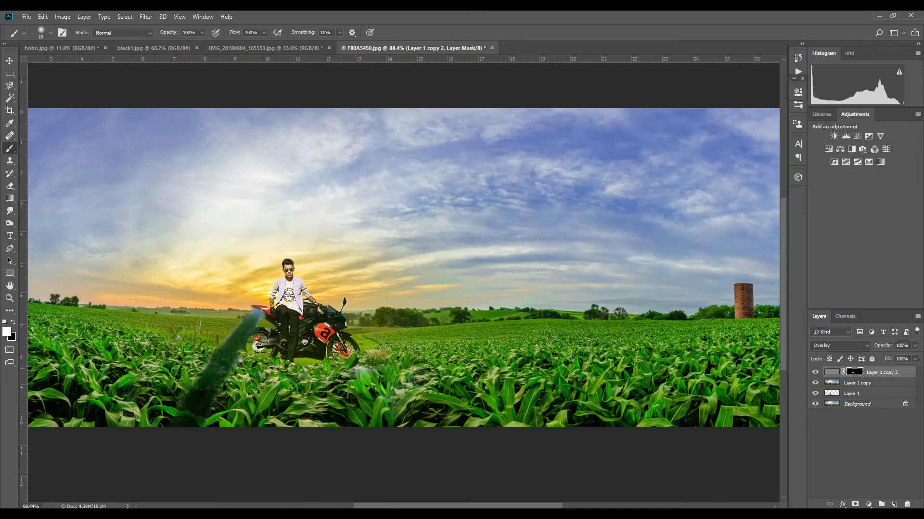
{"action": "left_click", "coordinate": [814, 372]}
{"action": "left_click", "coordinate": [815, 372]}
{"action": "left_click", "coordinate": [815, 373]}
{"action": "scroll", "coordinate": [435, 313], "scroll_direction": "down", "scroll_amount": 3}
{"action": "scroll", "coordinate": [435, 313], "scroll_direction": "up", "scroll_amount": 2}
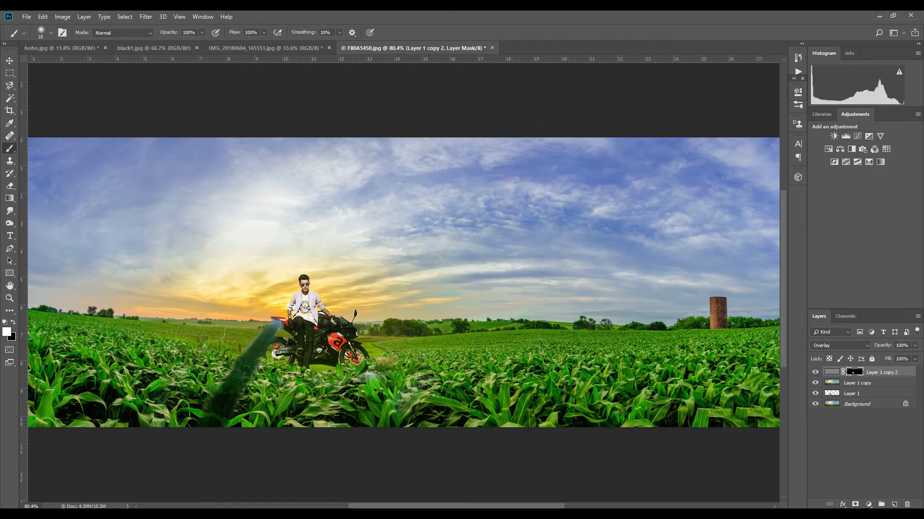
{"action": "left_click", "coordinate": [915, 345]}
{"action": "left_click_drag", "start_coordinate": [917, 357], "coordinate": [885, 357]}
- Select the high-pass layer together with Layer 1 copy and merge them into one layer
{"action": "left_click", "coordinate": [857, 383], "text": "ctrl"}
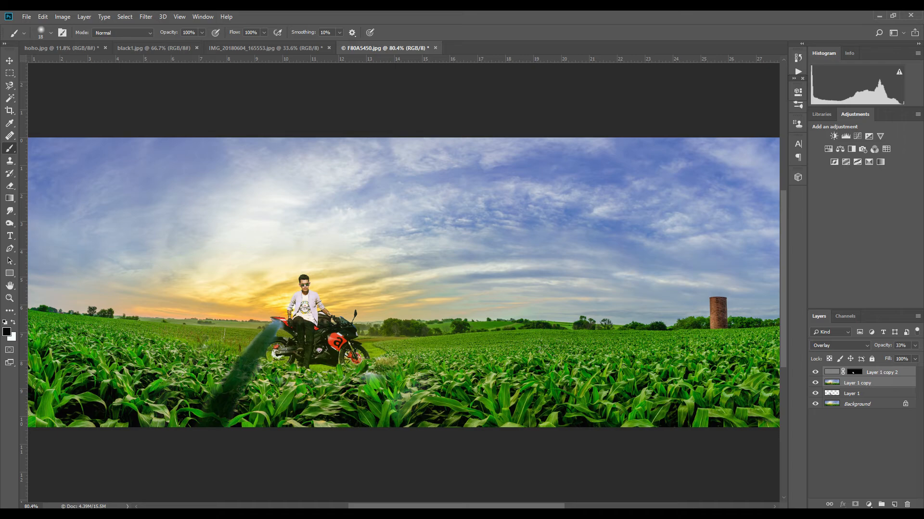
{"action": "key", "text": "ctrl+e"}
{"action": "scroll", "coordinate": [404, 282], "scroll_direction": "down", "scroll_amount": 3}
{"action": "scroll", "coordinate": [404, 283], "scroll_direction": "up", "scroll_amount": 3}
{"action": "scroll", "coordinate": [417, 267], "scroll_direction": "down", "scroll_amount": 2}
{"action": "scroll", "coordinate": [418, 266], "scroll_direction": "up", "scroll_amount": 1}
- Duplicate the merged layer
{"action": "key", "text": "ctrl+u"}
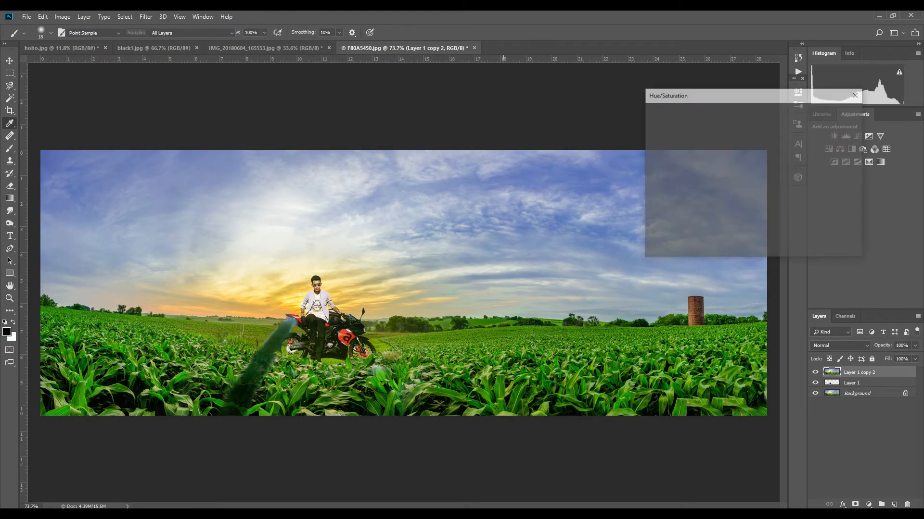
{"action": "key", "text": "Escape"}
{"action": "key", "text": "ctrl+j"}
- In Hue/Saturation on the duplicate, boost the Blues and set Reds saturation to +50 and lightness to -13
{"action": "key", "text": "ctrl+u"}
{"action": "left_click", "coordinate": [689, 133]}
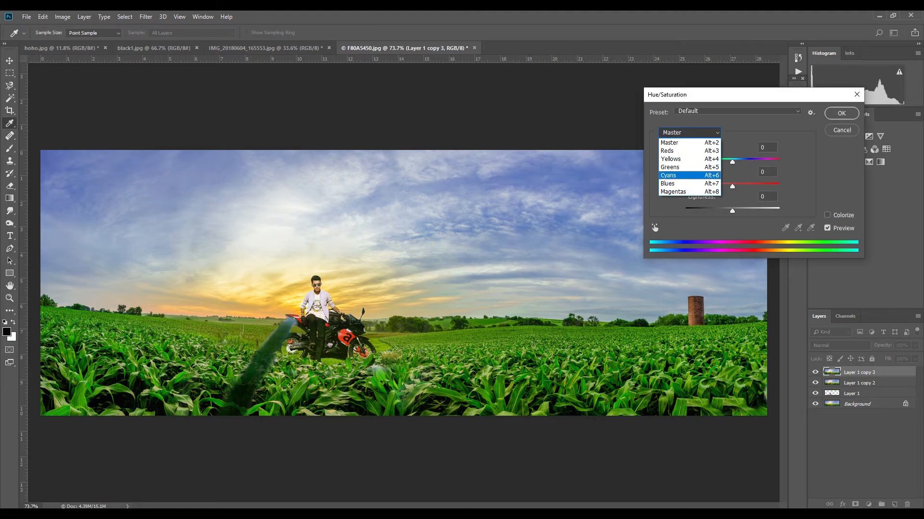
{"action": "left_click", "coordinate": [689, 184]}
{"action": "left_click_drag", "start_coordinate": [732, 186], "coordinate": [726, 211]}
{"action": "left_click", "coordinate": [689, 133]}
{"action": "left_click", "coordinate": [667, 151]}
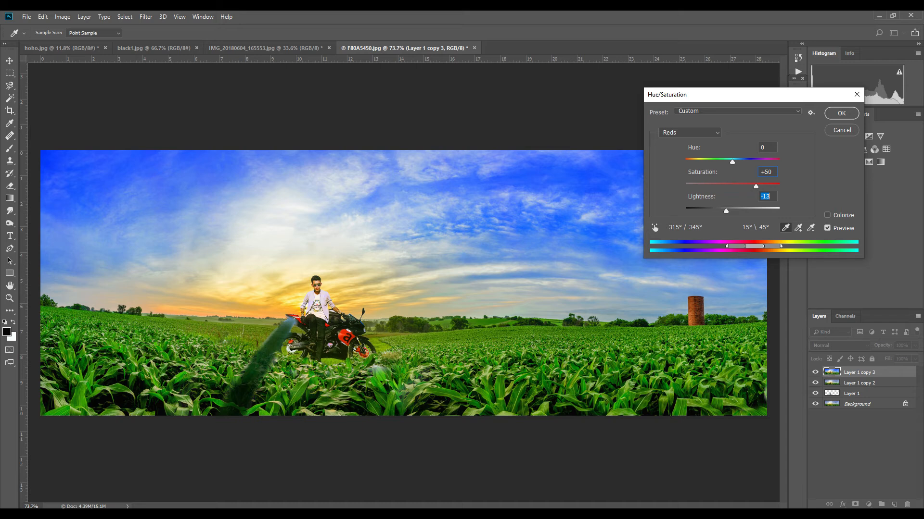
- Try shifting the Yellows hue and saturation, then reset both to 0
{"action": "left_click", "coordinate": [690, 133]}
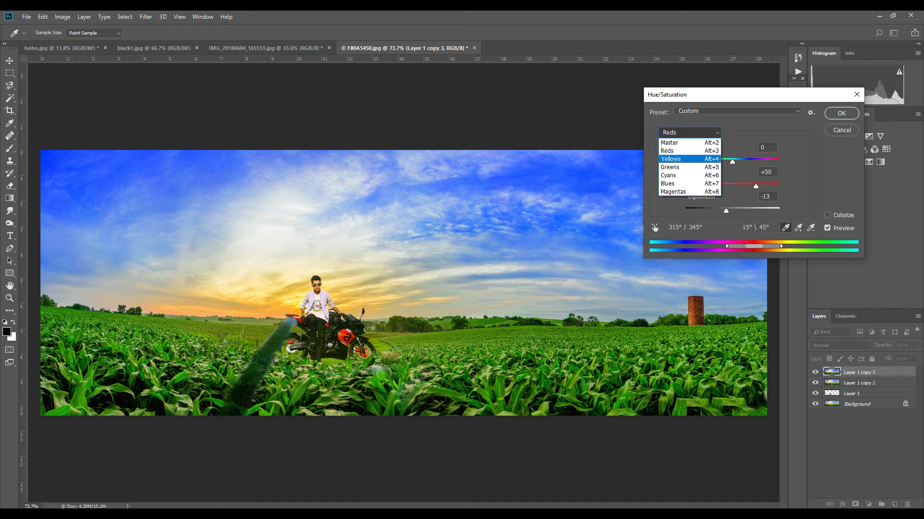
{"action": "left_click", "coordinate": [684, 159]}
{"action": "left_click_drag", "start_coordinate": [732, 186], "coordinate": [731, 162]}
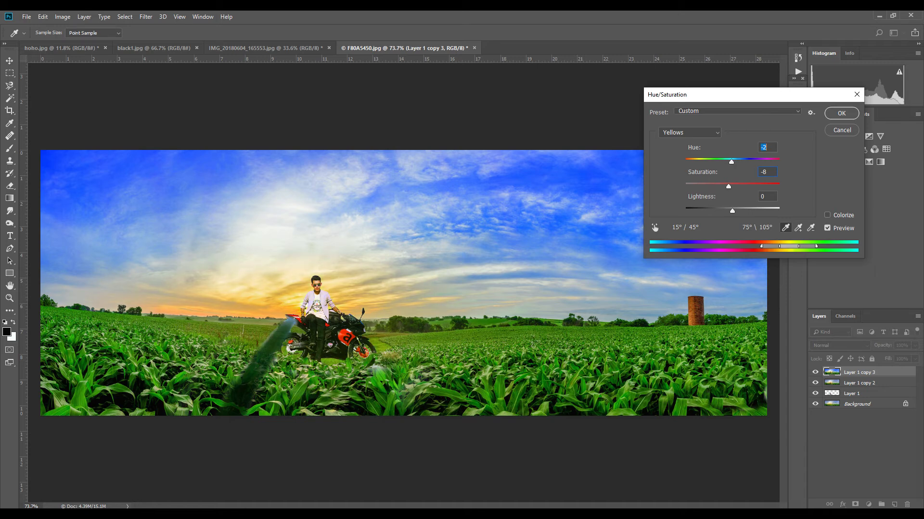
{"action": "type", "text": "0"}
{"action": "key", "text": "Tab"}
{"action": "type", "text": "0"}
- Set the Greens saturation to +44 and lightness to -45 and apply the Hue/Saturation adjustment
{"action": "left_click", "coordinate": [690, 133]}
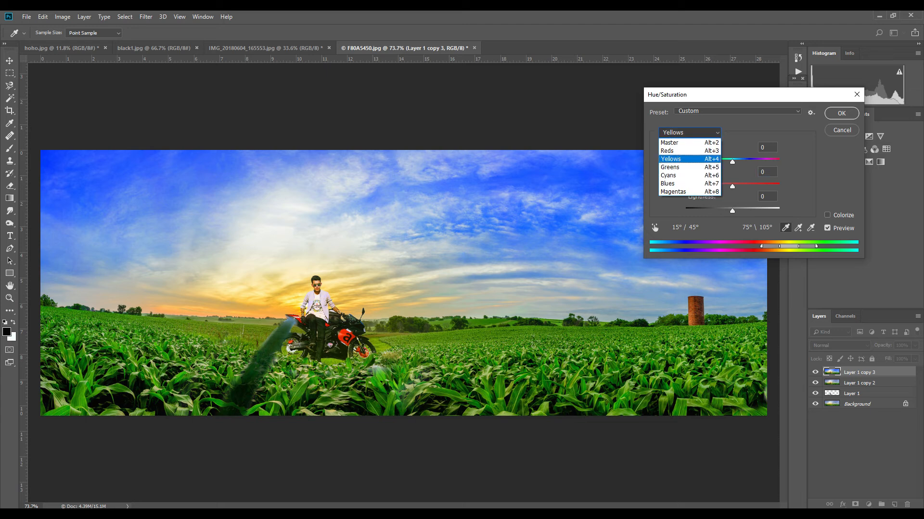
{"action": "left_click", "coordinate": [683, 166]}
{"action": "left_click_drag", "start_coordinate": [732, 187], "coordinate": [711, 211]}
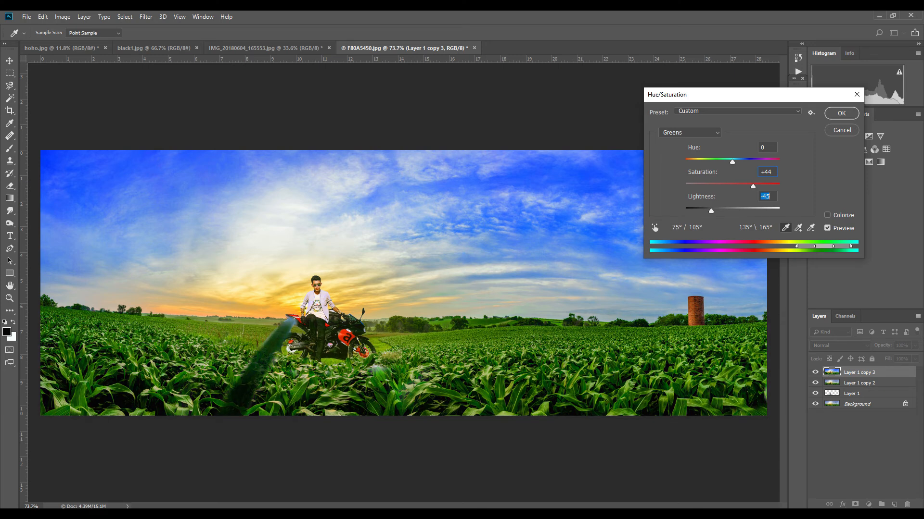
{"action": "key", "text": "Return"}
- Duplicate the graded layer and take the Burn tool with Midtones range at 39% exposure
{"action": "key", "text": "b"}
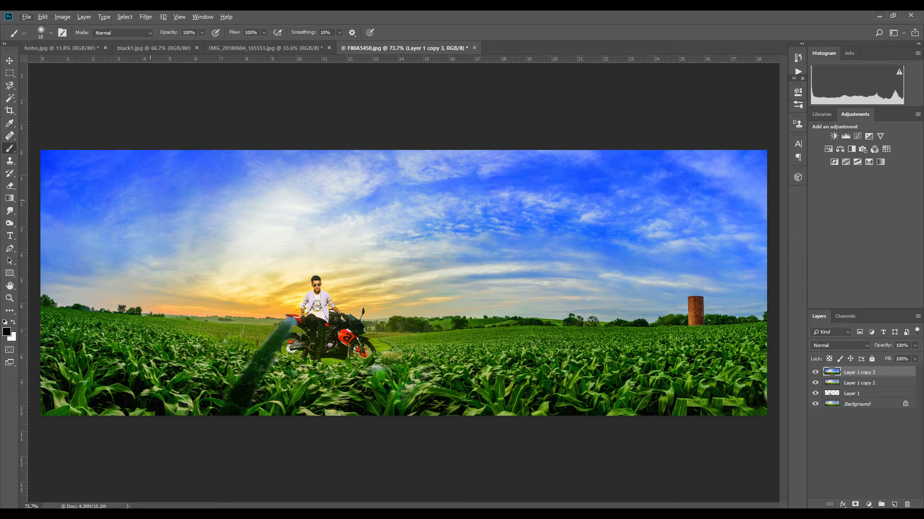
{"action": "key", "text": "ctrl+j"}
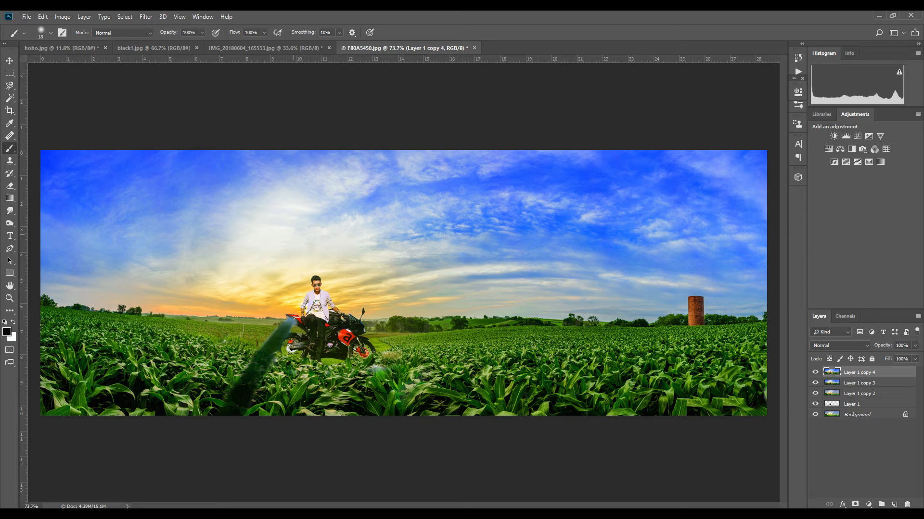
{"action": "left_click", "coordinate": [10, 223]}
{"action": "left_click", "coordinate": [117, 33]}
{"action": "key", "text": "Escape"}
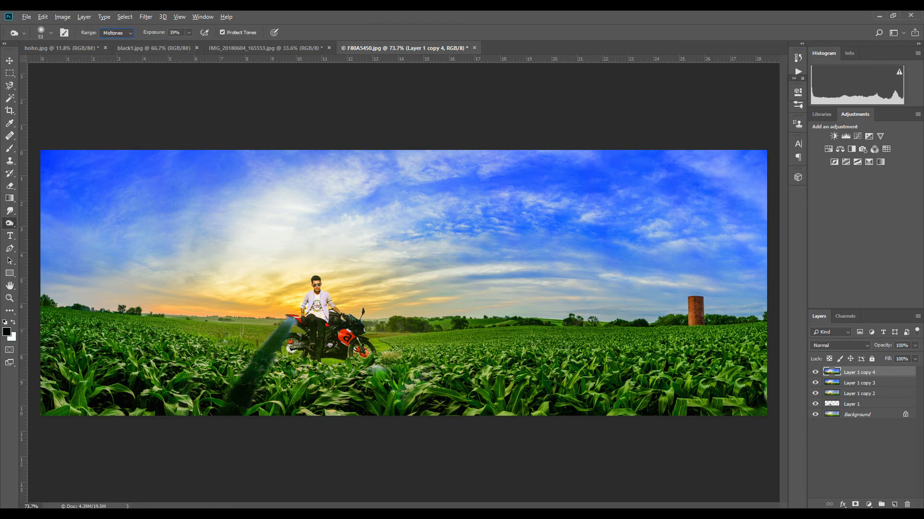
- Burn a shadow on the ground under the rider's boot and resize the brush to about 12 px
{"action": "key", "text": "v"}
{"action": "scroll", "coordinate": [343, 368], "scroll_direction": "up", "scroll_amount": 14}
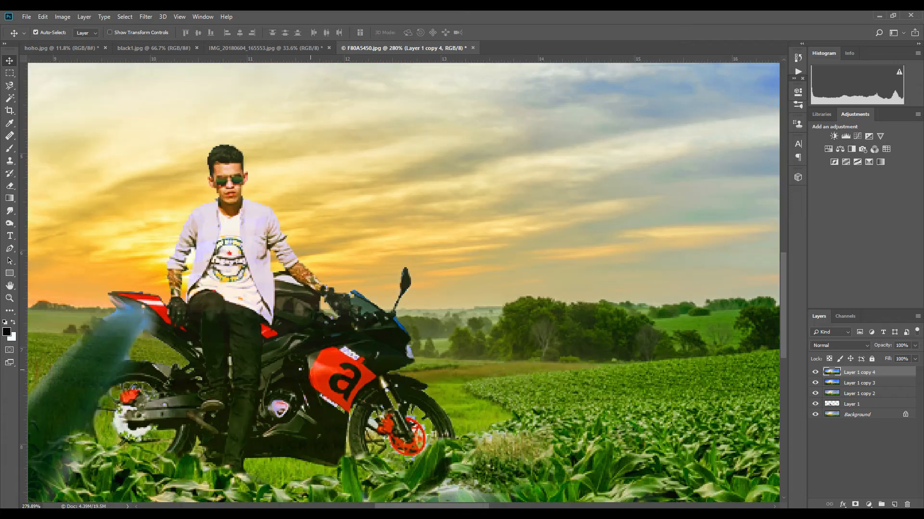
{"action": "left_click_drag", "start_coordinate": [332, 404], "coordinate": [367, 322]}
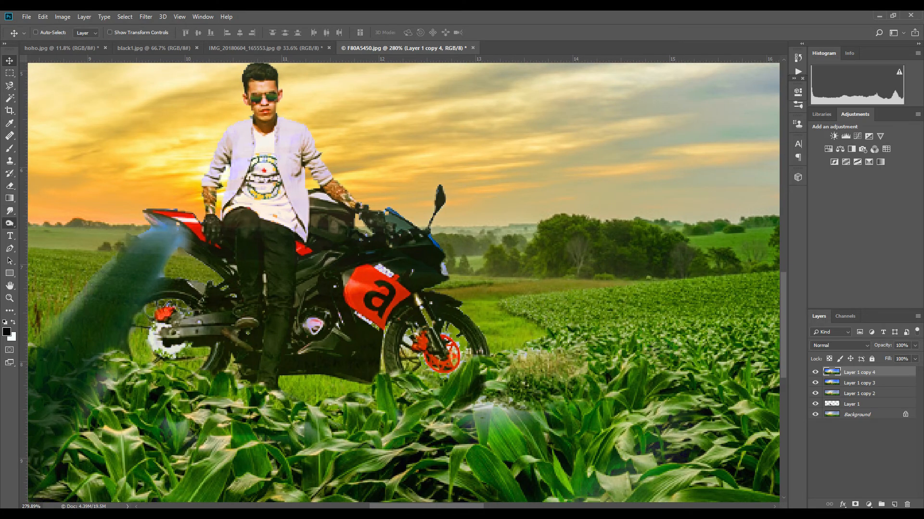
{"action": "left_click", "coordinate": [10, 223]}
{"action": "left_click_drag", "start_coordinate": [274, 379], "coordinate": [278, 396]}
{"action": "right_click", "coordinate": [331, 395]}
{"action": "left_click", "coordinate": [390, 376]}
{"action": "left_click_drag", "start_coordinate": [390, 375], "coordinate": [385, 376]}
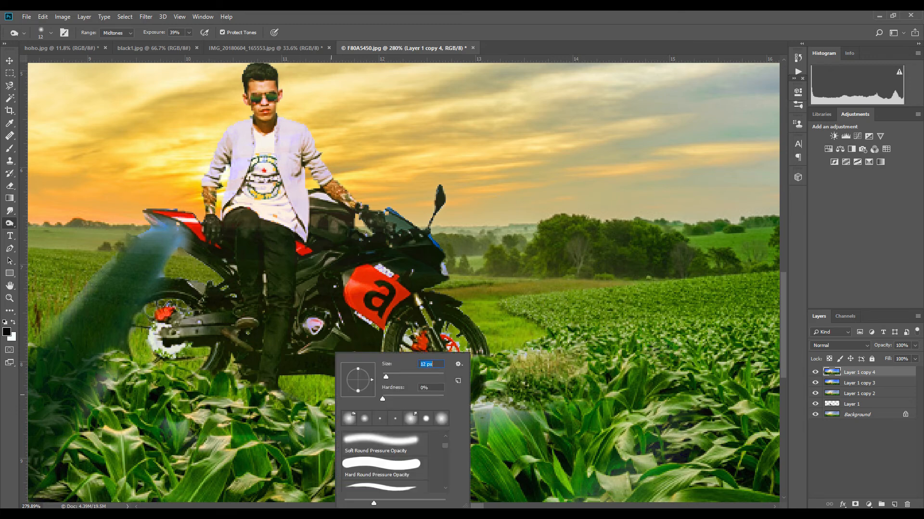
{"action": "key", "text": "Return"}
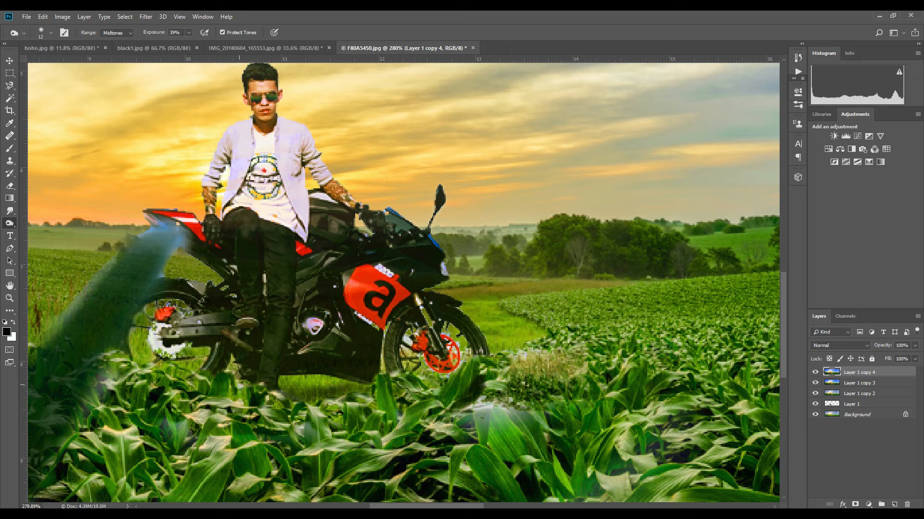
- Burn more shadow along the ground beneath the motorcycle between its wheels
{"action": "mouse_move", "coordinate": [189, 375]}
{"action": "left_mouse_down"}
{"action": "mouse_move", "coordinate": [139, 367]}
{"action": "mouse_move", "coordinate": [211, 374]}
{"action": "left_mouse_up"}
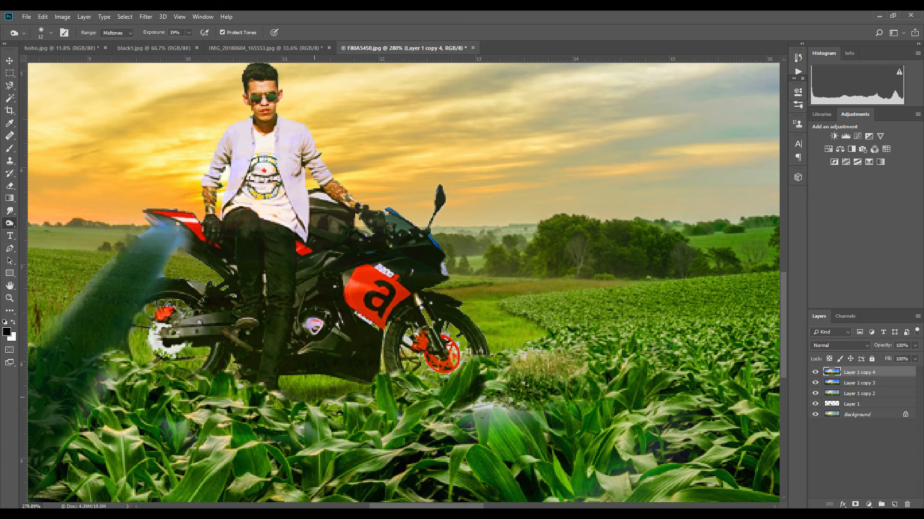
{"action": "left_click_drag", "start_coordinate": [282, 388], "coordinate": [329, 389]}
{"action": "left_click_drag", "start_coordinate": [338, 390], "coordinate": [315, 391]}
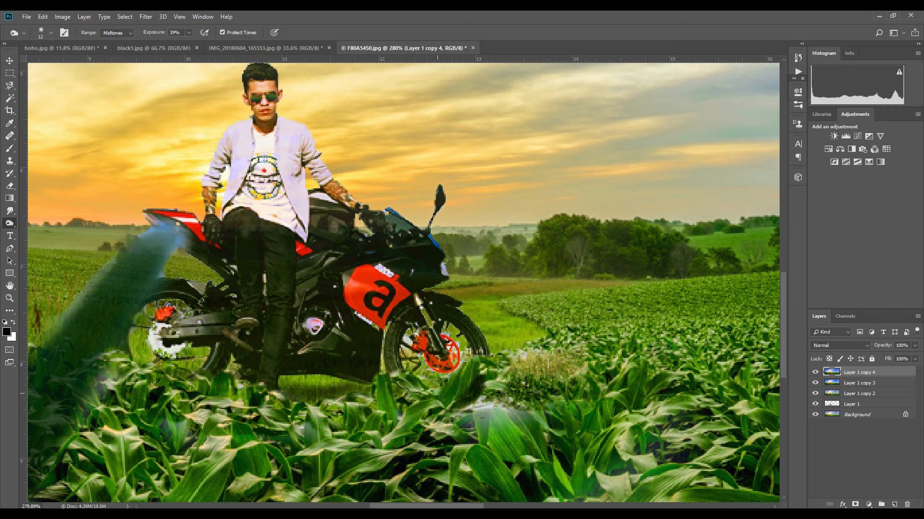
{"action": "left_click_drag", "start_coordinate": [441, 388], "coordinate": [435, 387]}
- Zoom out and back in to review the whole composite and the shadows under the bike
{"action": "scroll", "coordinate": [481, 387], "scroll_direction": "down", "scroll_amount": 3}
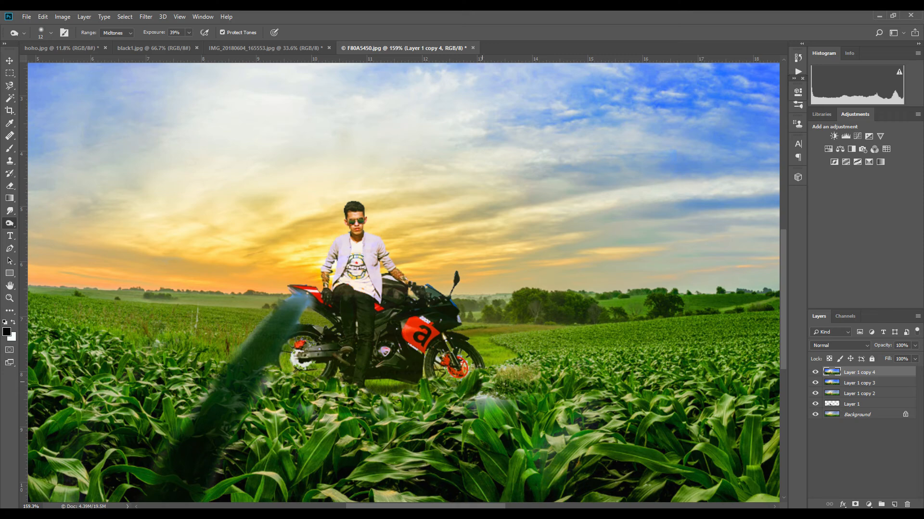
{"action": "scroll", "coordinate": [480, 388], "scroll_direction": "down", "scroll_amount": 3}
{"action": "scroll", "coordinate": [492, 394], "scroll_direction": "down", "scroll_amount": 3}
{"action": "scroll", "coordinate": [321, 361], "scroll_direction": "up", "scroll_amount": 2}
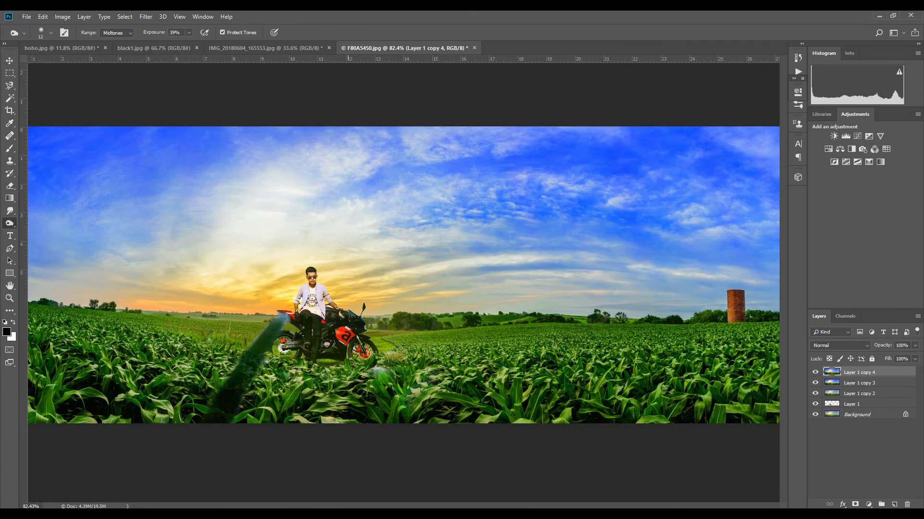
{"action": "scroll", "coordinate": [321, 361], "scroll_direction": "down", "scroll_amount": 1}
{"action": "scroll", "coordinate": [321, 362], "scroll_direction": "up", "scroll_amount": 1}
{"action": "scroll", "coordinate": [339, 366], "scroll_direction": "down", "scroll_amount": 1}
{"action": "scroll", "coordinate": [340, 366], "scroll_direction": "up", "scroll_amount": 4}
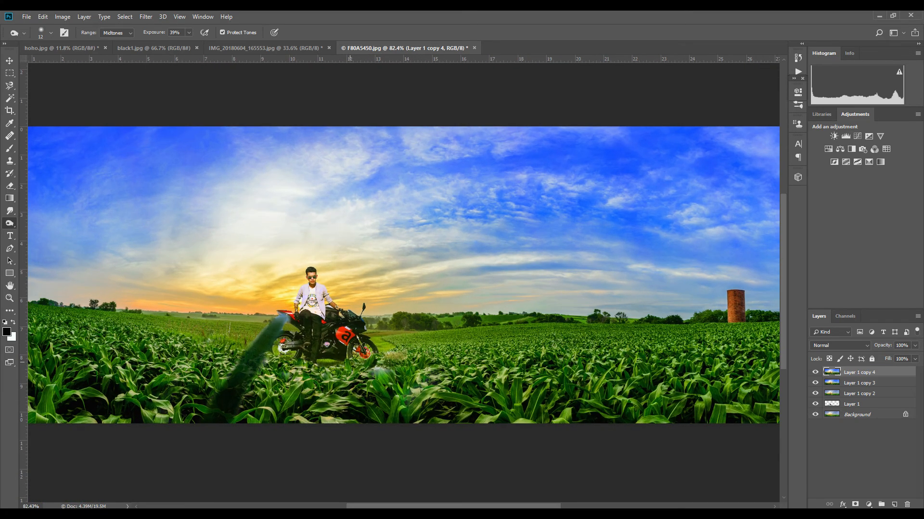
{"action": "scroll", "coordinate": [336, 365], "scroll_direction": "up", "scroll_amount": 2}
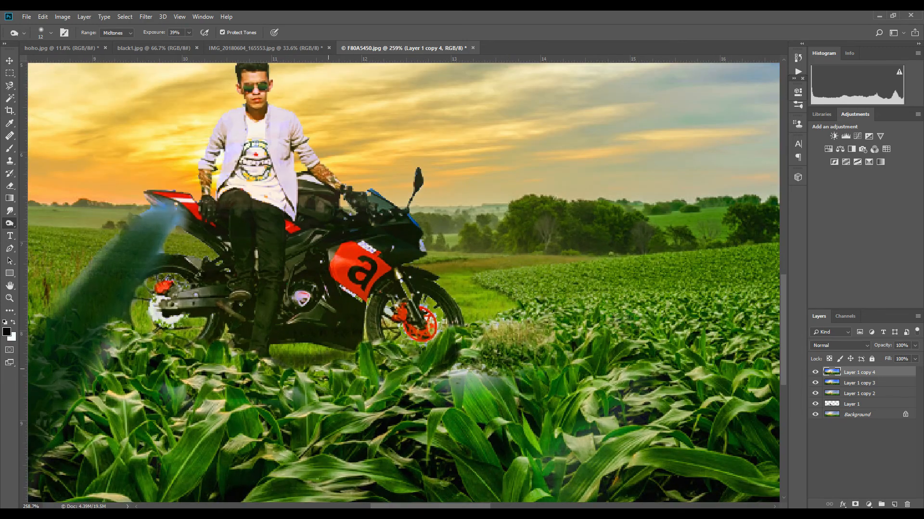
{"action": "key", "text": "e"}
{"action": "right_click", "coordinate": [299, 345]}
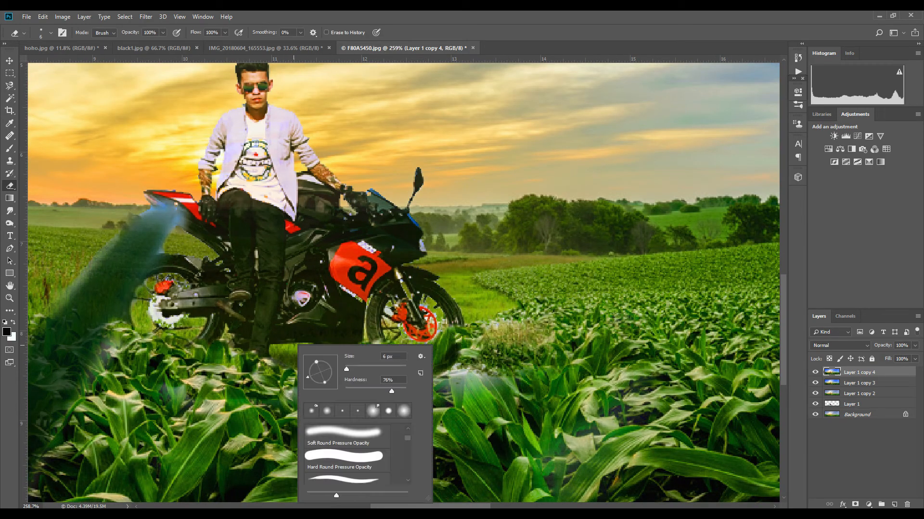
{"action": "left_click_drag", "start_coordinate": [347, 370], "coordinate": [350, 369]}
{"action": "left_click", "coordinate": [294, 342]}
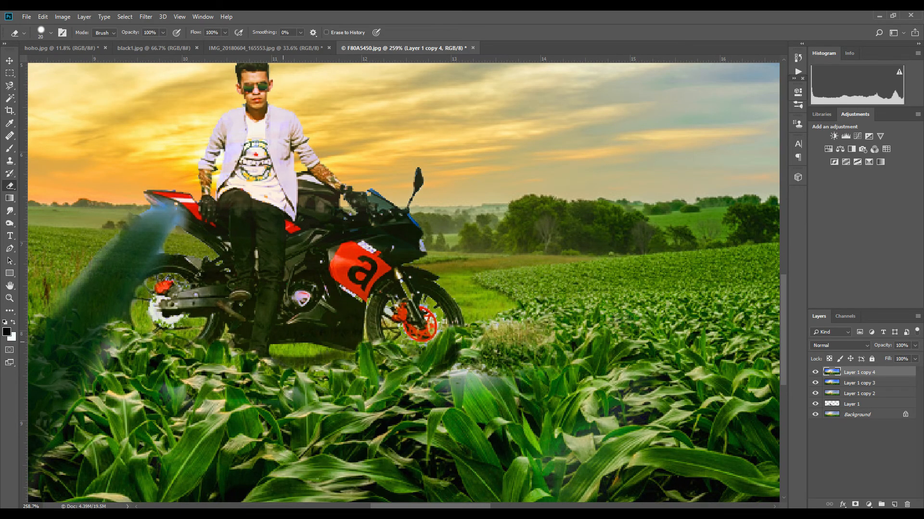
{"action": "key", "text": "ctrl+z"}
- Erase the ground edges beside the rider's boot with a soft 31 px eraser at 0% hardness
{"action": "right_click", "coordinate": [334, 335]}
{"action": "mouse_move", "coordinate": [431, 381]}
{"action": "left_mouse_down"}
{"action": "mouse_move", "coordinate": [384, 381]}
{"action": "mouse_move", "coordinate": [394, 359]}
{"action": "left_mouse_up"}
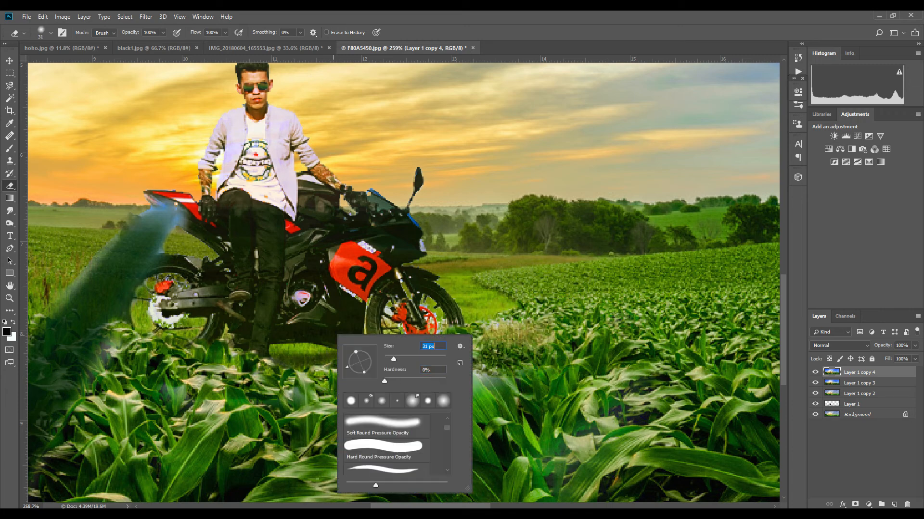
{"action": "left_click", "coordinate": [276, 351]}
{"action": "mouse_move", "coordinate": [283, 355]}
{"action": "left_mouse_down"}
{"action": "mouse_move", "coordinate": [346, 355]}
{"action": "mouse_move", "coordinate": [255, 345]}
{"action": "left_mouse_up"}
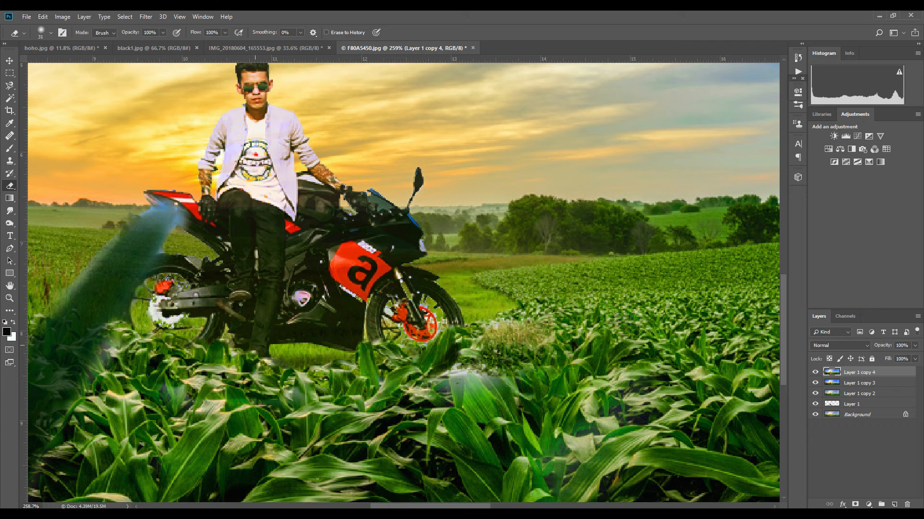
- Zoom out to review the whole composite at different magnifications
{"action": "key", "text": "ctrl+0"}
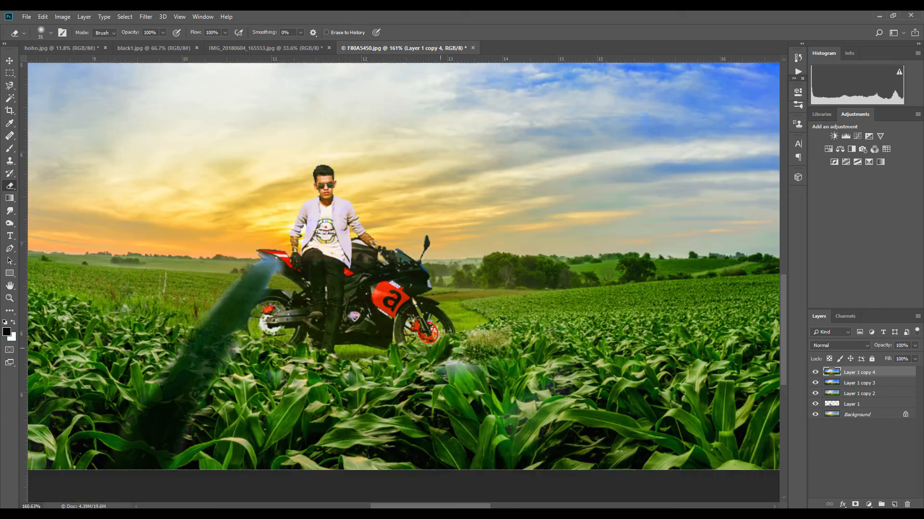
{"action": "scroll", "coordinate": [444, 353], "scroll_direction": "down", "scroll_amount": 1}
{"action": "scroll", "coordinate": [444, 353], "scroll_direction": "up", "scroll_amount": 3}
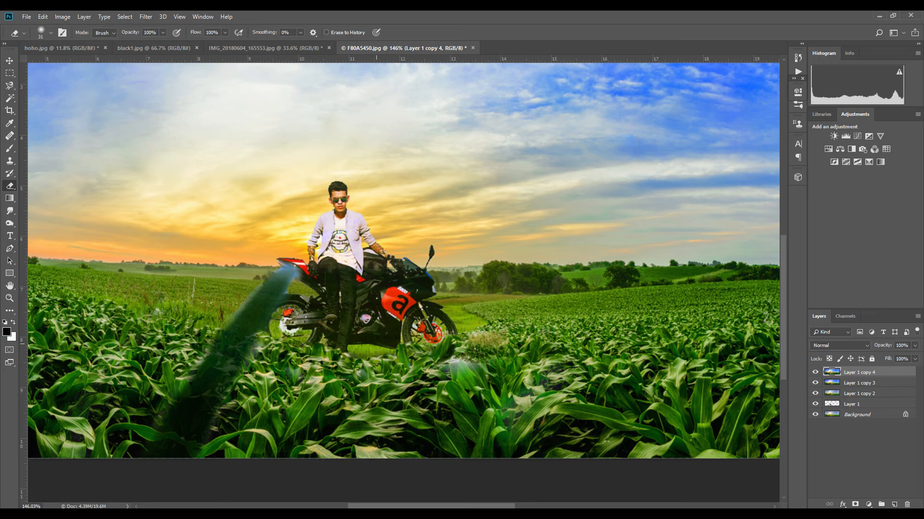
{"action": "scroll", "coordinate": [425, 373], "scroll_direction": "down", "scroll_amount": 3}
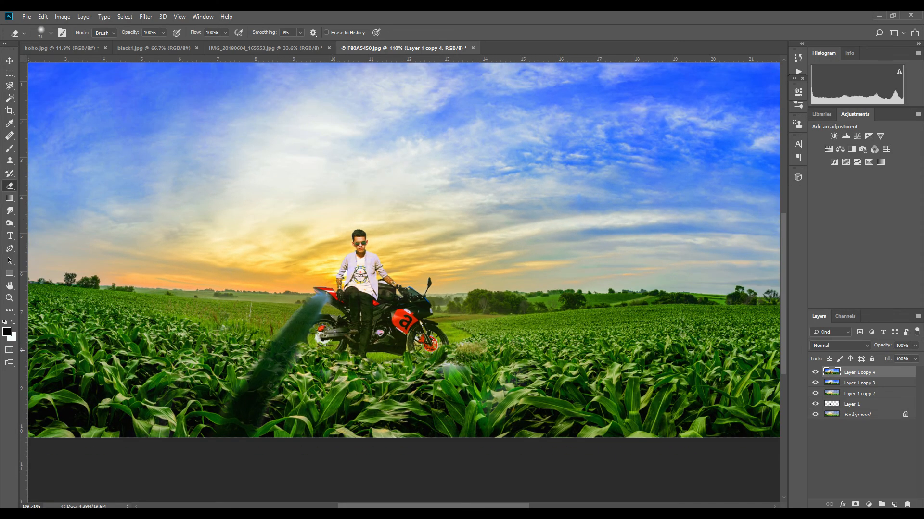
{"action": "scroll", "coordinate": [453, 360], "scroll_direction": "down", "scroll_amount": 1}
{"action": "scroll", "coordinate": [452, 361], "scroll_direction": "up", "scroll_amount": 1}
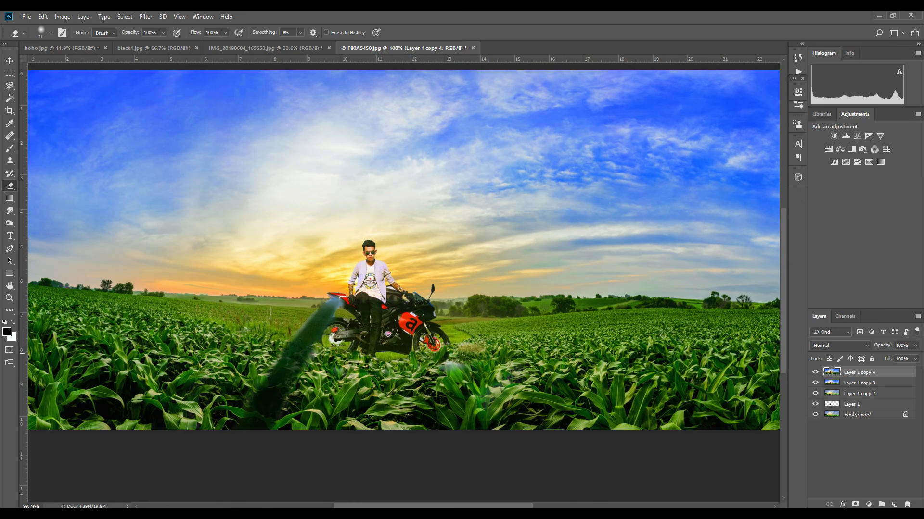
{"action": "scroll", "coordinate": [453, 361], "scroll_direction": "down", "scroll_amount": 1}
{"action": "scroll", "coordinate": [448, 356], "scroll_direction": "up", "scroll_amount": 1}
{"action": "scroll", "coordinate": [448, 357], "scroll_direction": "down", "scroll_amount": 2}
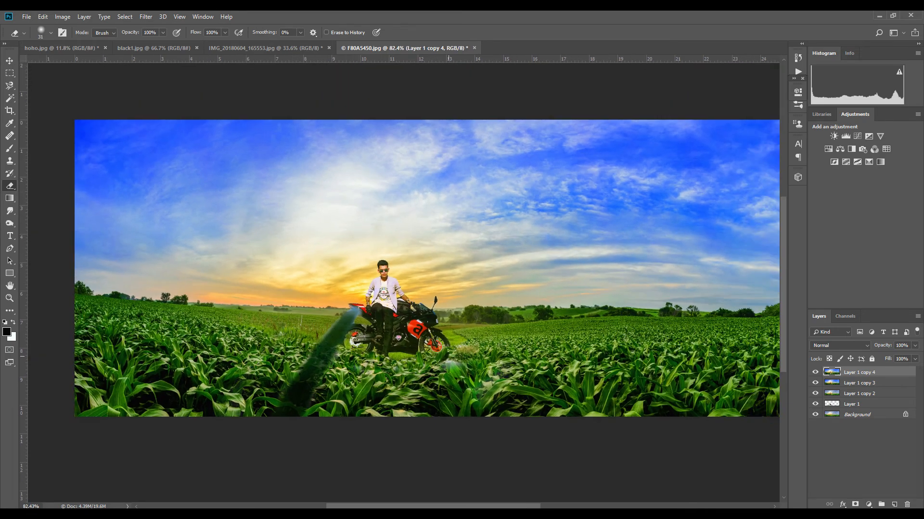
{"action": "scroll", "coordinate": [448, 357], "scroll_direction": "up", "scroll_amount": 1}
{"action": "scroll", "coordinate": [449, 354], "scroll_direction": "down", "scroll_amount": 1}
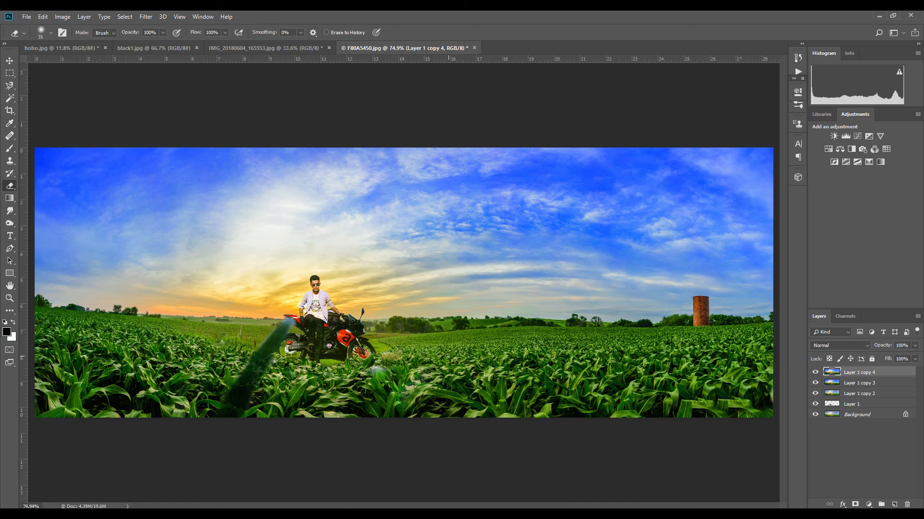
{"action": "scroll", "coordinate": [450, 354], "scroll_direction": "down", "scroll_amount": 1}
{"action": "scroll", "coordinate": [450, 354], "scroll_direction": "up", "scroll_amount": 1}
{"action": "scroll", "coordinate": [450, 354], "scroll_direction": "down", "scroll_amount": 1}
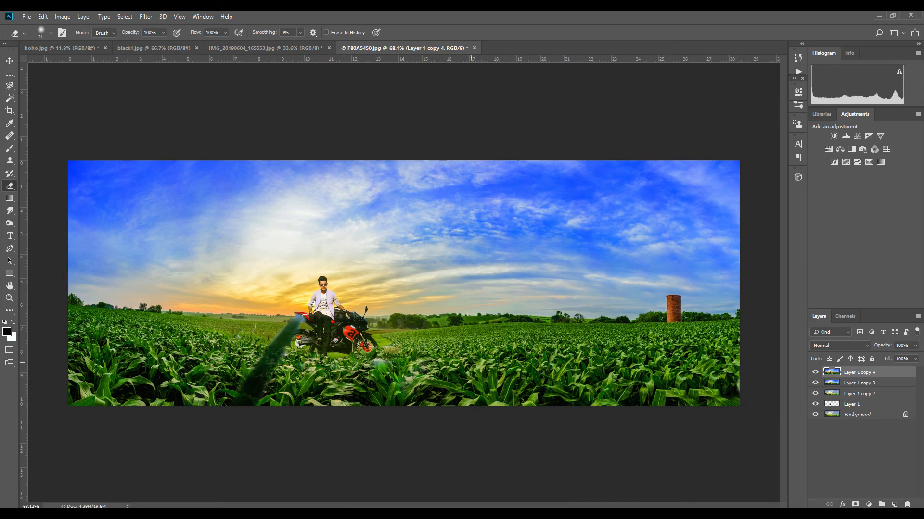
- Duplicate the current layer and add a new empty layer above it
{"action": "key", "text": "ctrl+j"}
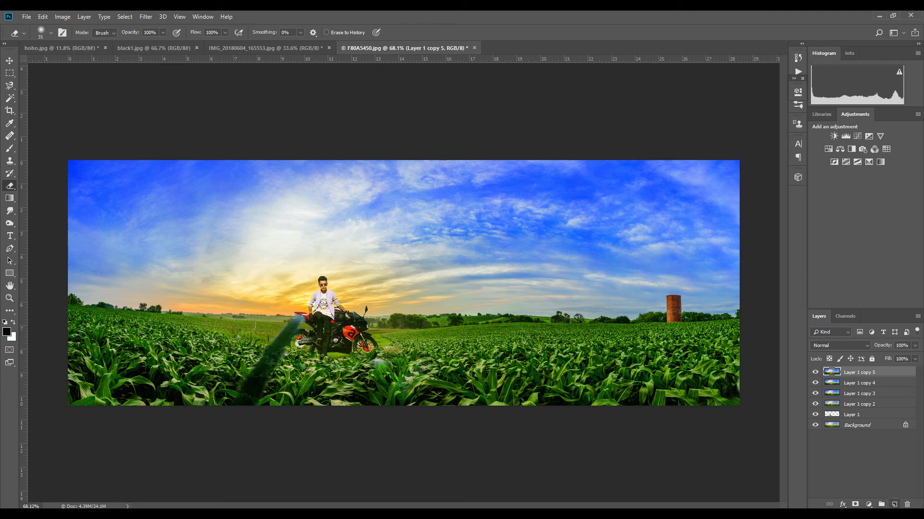
{"action": "left_click", "coordinate": [894, 504]}
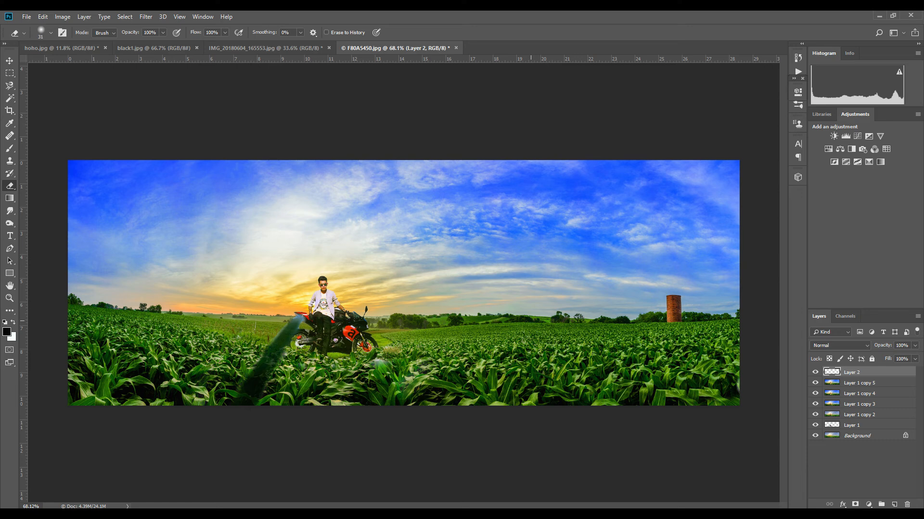
- Set up the Gradient tool with the Foreground to Background preset in radial mode
{"action": "key", "text": "g"}
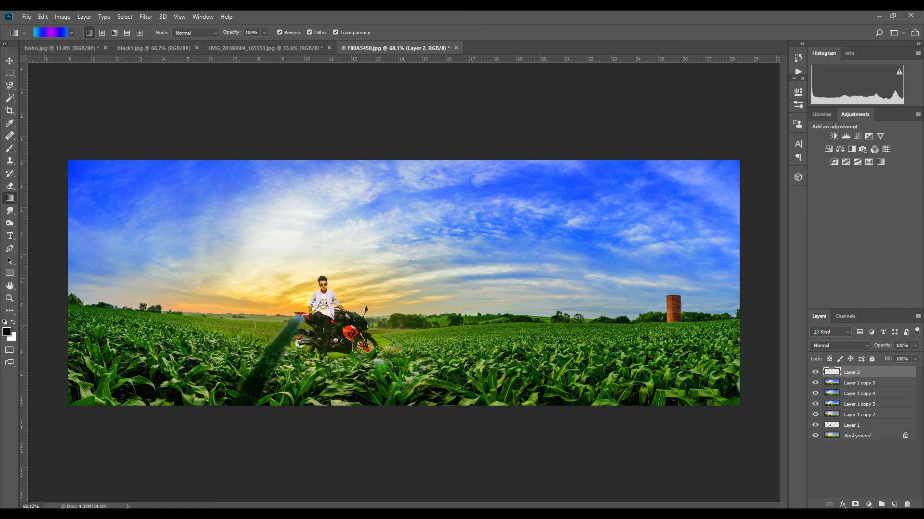
{"action": "left_click", "coordinate": [50, 32]}
{"action": "left_click", "coordinate": [718, 233]}
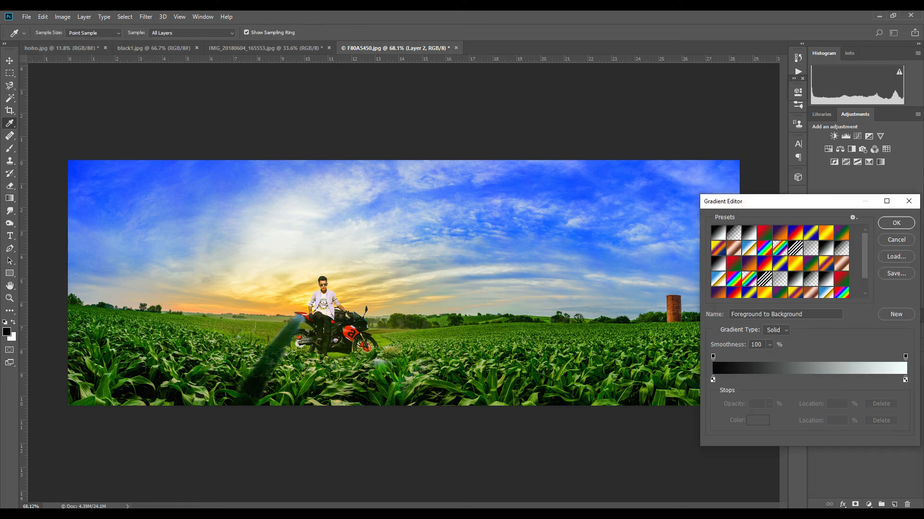
{"action": "left_click", "coordinate": [896, 222]}
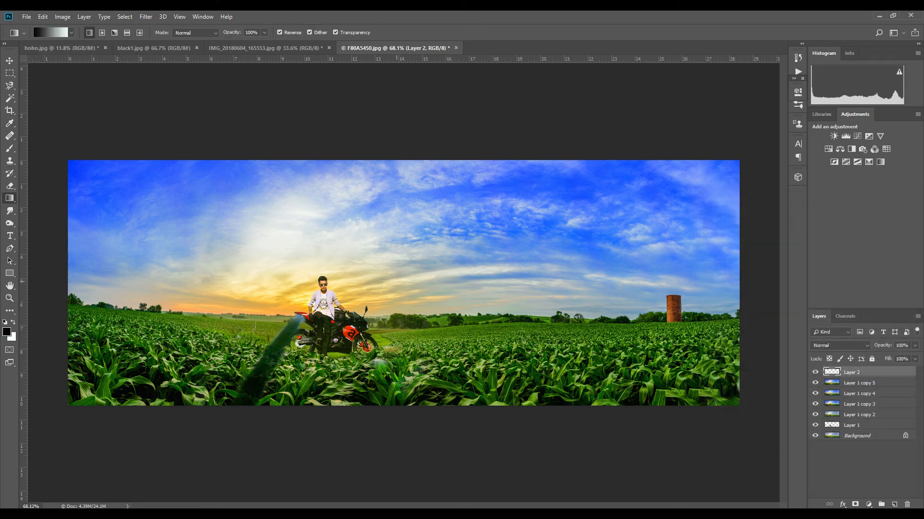
{"action": "left_click", "coordinate": [102, 33]}
- Draw a radial gradient on the new layer centred on the rider, retrying until it reaches about mid-image
{"action": "left_click_drag", "start_coordinate": [323, 298], "coordinate": [727, 297]}
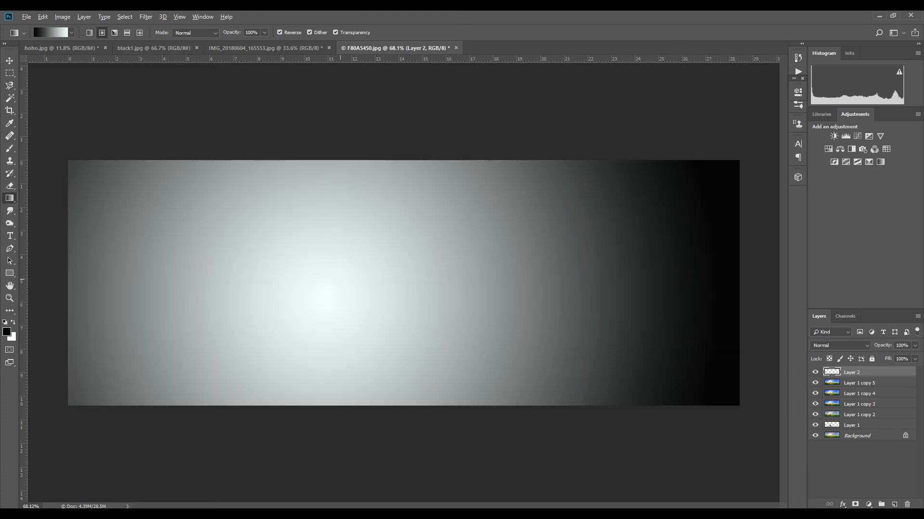
{"action": "key", "text": "ctrl+z"}
{"action": "left_click_drag", "start_coordinate": [327, 287], "coordinate": [775, 285]}
{"action": "key", "text": "ctrl+z"}
{"action": "left_click_drag", "start_coordinate": [360, 284], "coordinate": [718, 297]}
{"action": "key", "text": "ctrl+z"}
{"action": "left_click_drag", "start_coordinate": [388, 287], "coordinate": [508, 288]}
{"action": "key", "text": "ctrl+z"}
{"action": "left_click_drag", "start_coordinate": [333, 298], "coordinate": [440, 299]}
{"action": "key", "text": "ctrl+z"}
{"action": "left_click_drag", "start_coordinate": [326, 304], "coordinate": [567, 304]}
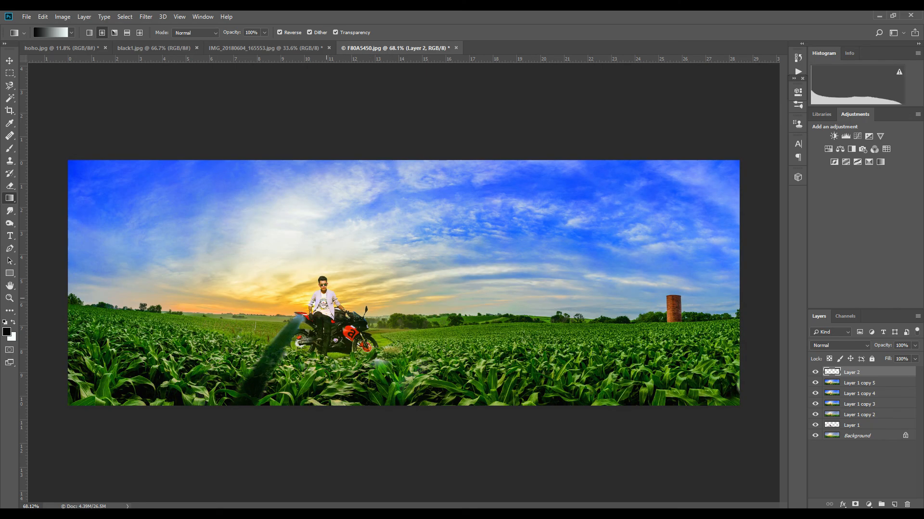
- Set the gradient layer's blend mode to Soft Light
{"action": "left_click", "coordinate": [840, 345]}
{"action": "left_click", "coordinate": [840, 336]}
{"action": "key", "text": "Up"}
{"action": "key", "text": "Up"}
{"action": "key", "text": "Up"}
{"action": "key", "text": "Up"}
{"action": "key", "text": "Up"}
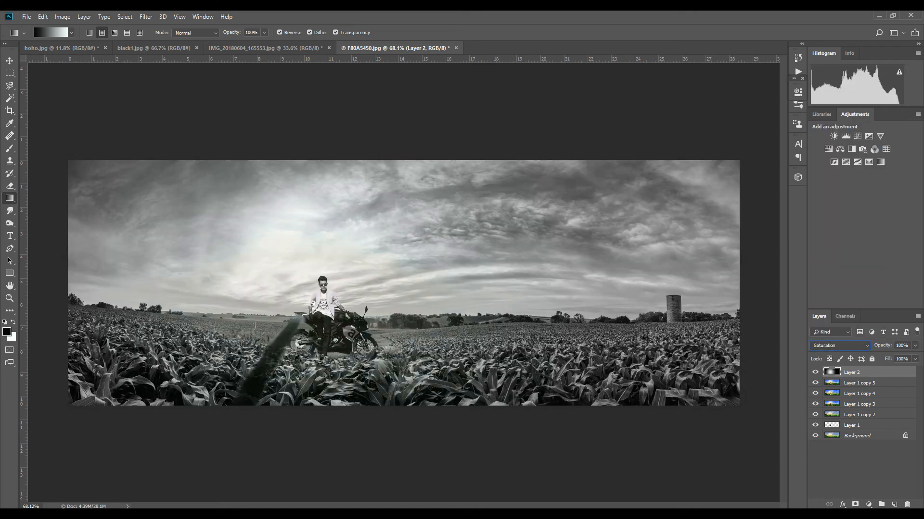
{"action": "key", "text": "Up"}
{"action": "key", "text": "Up"}
{"action": "key", "text": "Up"}
{"action": "key", "text": "Up"}
{"action": "key", "text": "Up"}
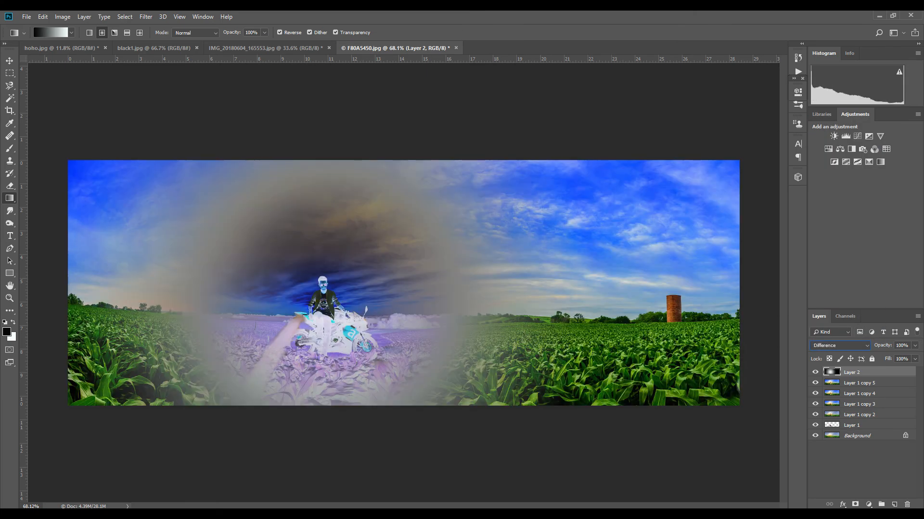
{"action": "key", "text": "Up"}
{"action": "key", "text": "Up"}
{"action": "key", "text": "Up"}
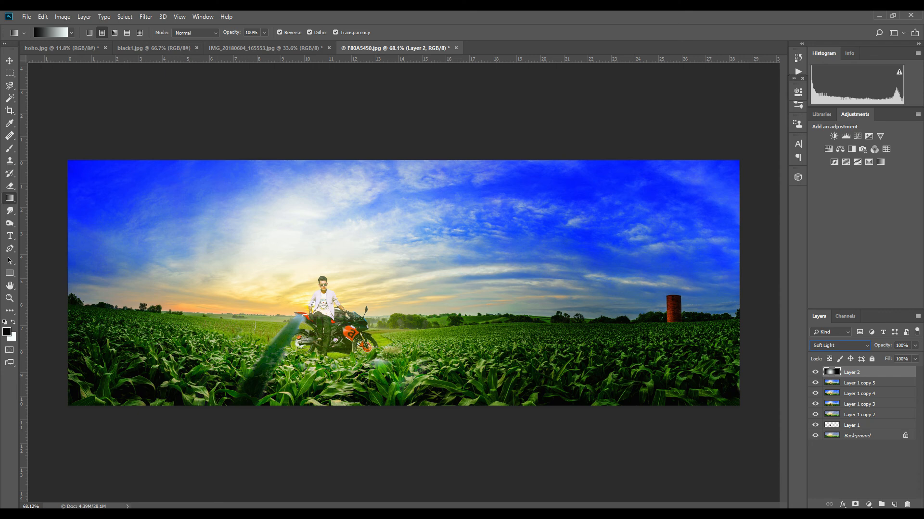
- Erase part of the gradient layer over the rider with a soft eraser of 1811 px
{"action": "key", "text": "v"}
{"action": "key", "text": "e"}
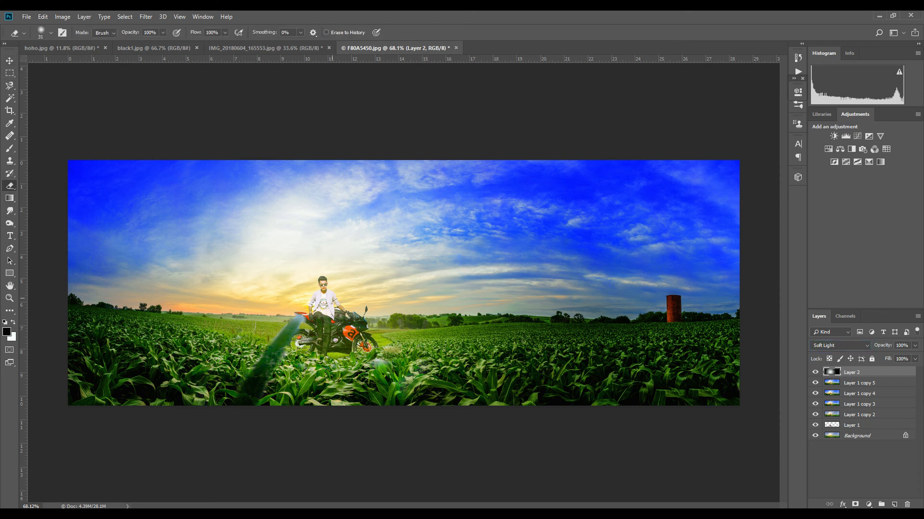
{"action": "right_click", "coordinate": [403, 282]}
{"action": "left_click", "coordinate": [506, 304]}
{"action": "left_click_drag", "start_coordinate": [506, 305], "coordinate": [512, 305]}
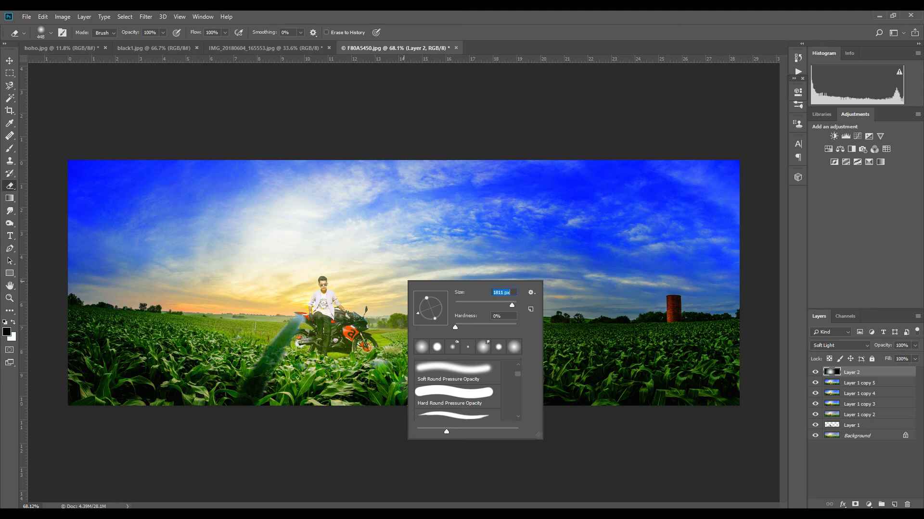
{"action": "left_click", "coordinate": [345, 287]}
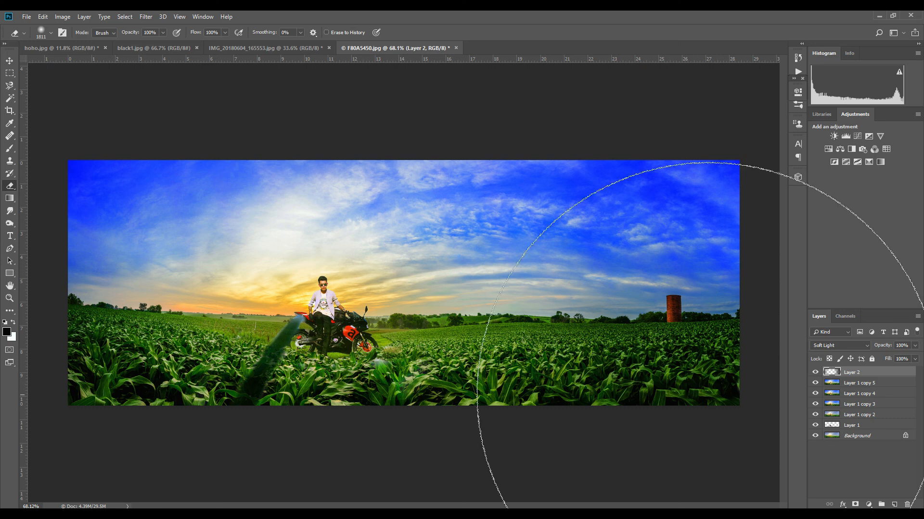
- Compare the finished composite with the original rider photo
{"action": "key", "text": "v"}
{"action": "scroll", "coordinate": [345, 300], "scroll_direction": "down", "scroll_amount": 2}
{"action": "scroll", "coordinate": [346, 300], "scroll_direction": "up", "scroll_amount": 2}
{"action": "scroll", "coordinate": [345, 301], "scroll_direction": "down", "scroll_amount": 1}
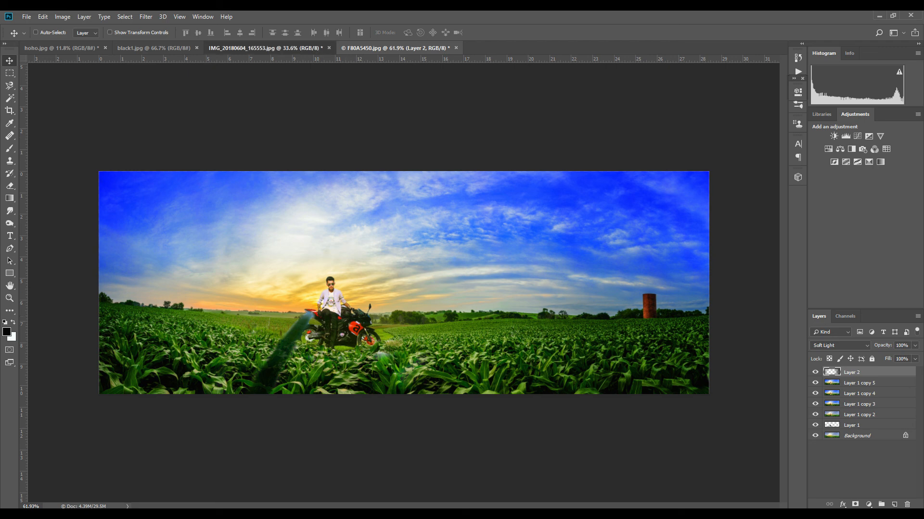
{"action": "left_click", "coordinate": [264, 47]}
{"action": "left_click", "coordinate": [395, 48]}
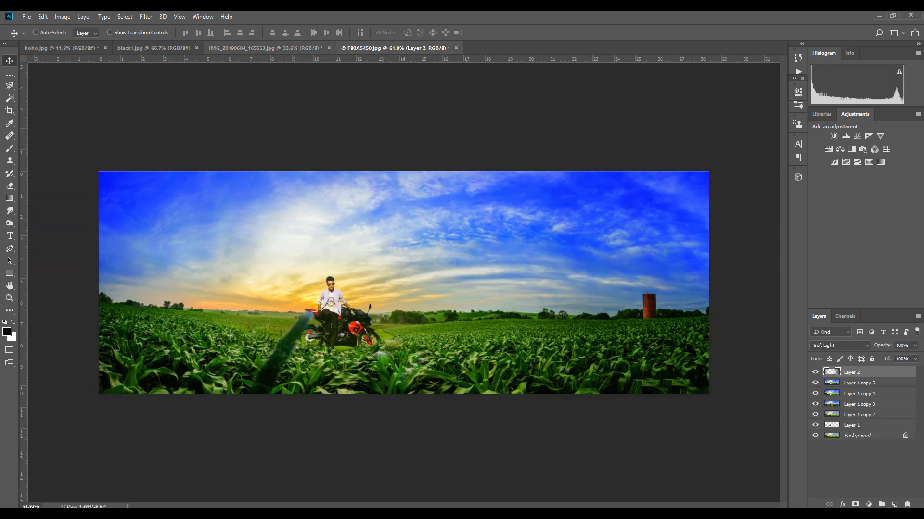
{"action": "left_click", "coordinate": [288, 48]}
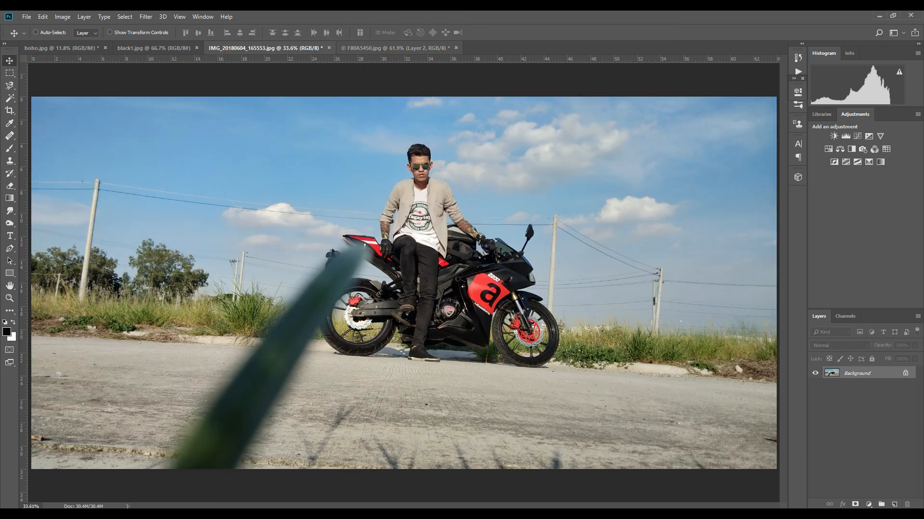
{"action": "left_click", "coordinate": [392, 49]}
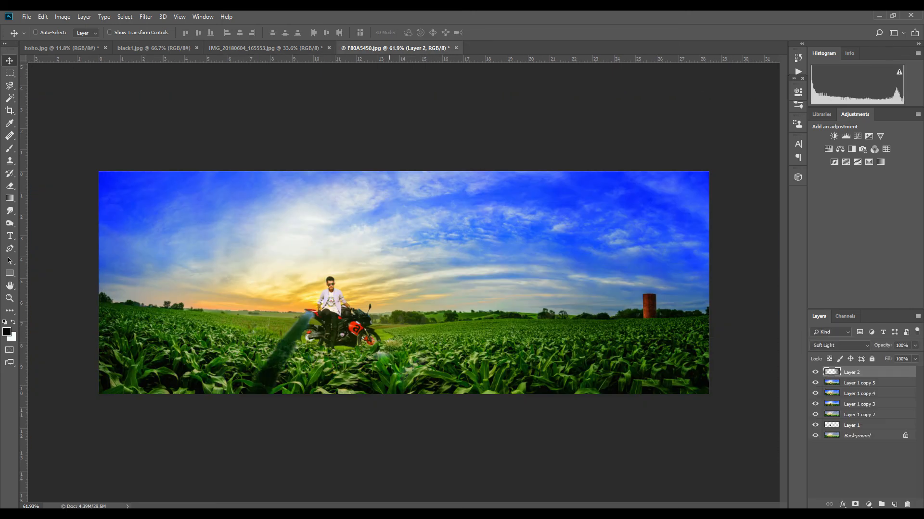